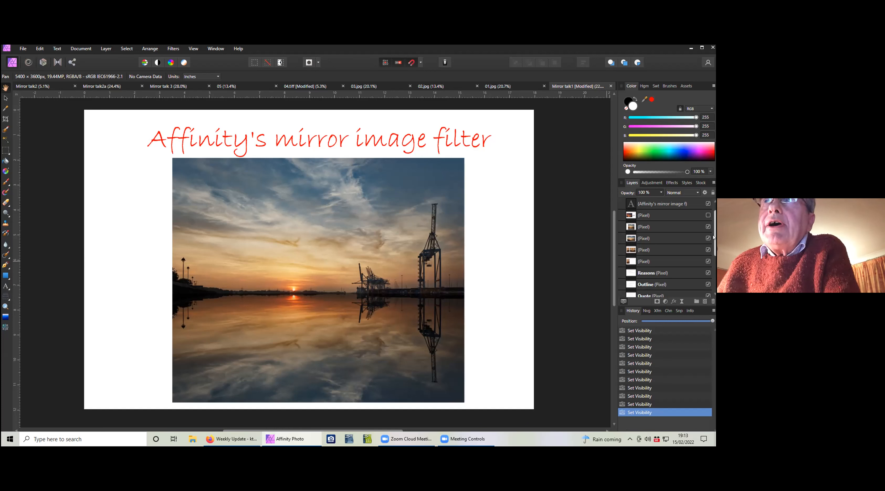
- Make the hidden sunset-and-trees layer above the current slide image and the topmost tree-reflection layer visible in Mirror talk1
{"action": "scroll", "coordinate": [713, 231], "scroll_direction": "up", "scroll_amount": 1}
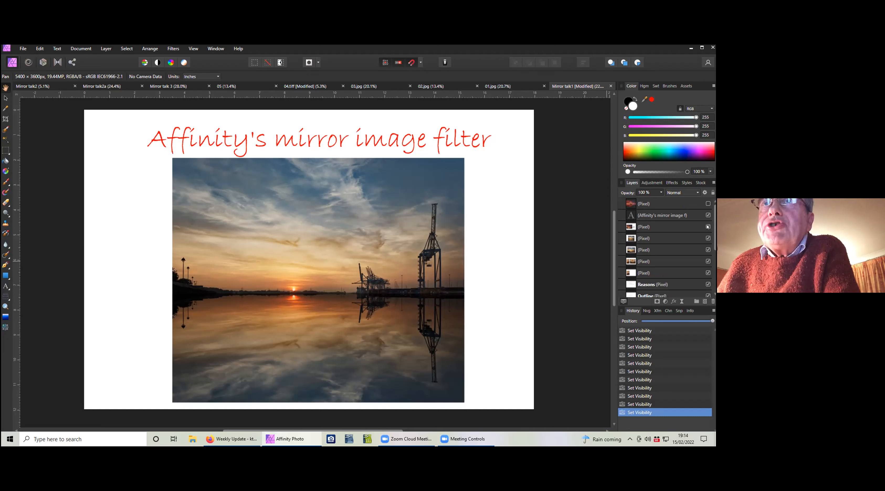
{"action": "left_click", "coordinate": [708, 227]}
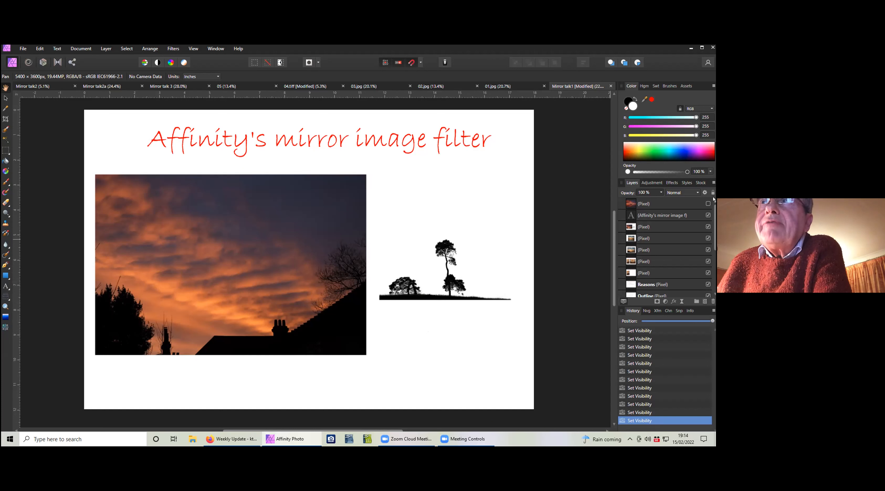
{"action": "left_click", "coordinate": [708, 204]}
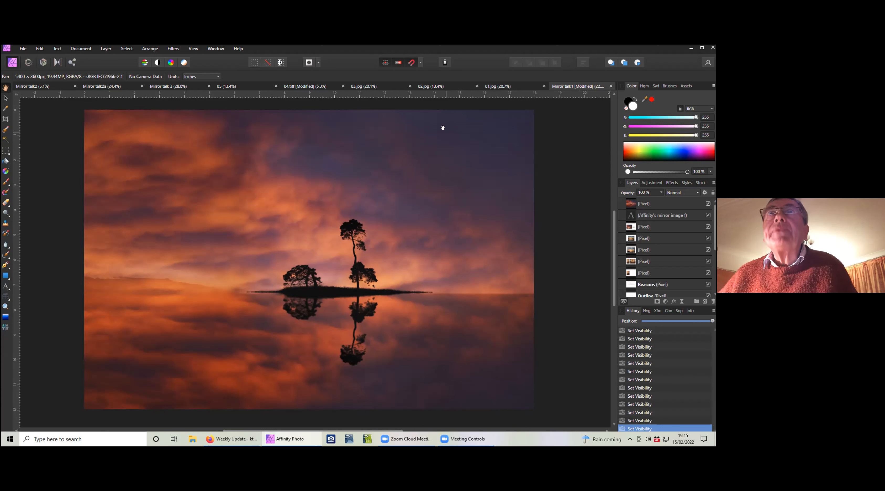
- In 01.jpg, make a rectangular marquee selection across the full width of the bridge photo, from its upper edge down to the waterline
{"action": "left_click", "coordinate": [497, 89]}
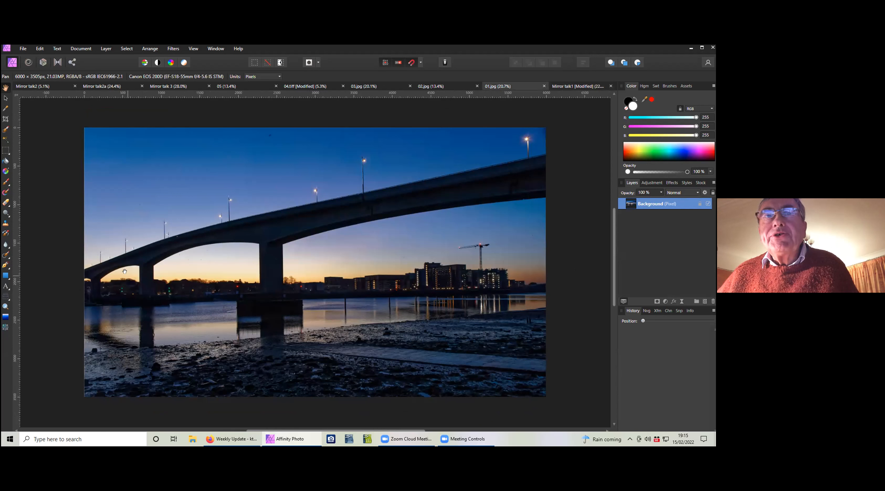
{"action": "left_click", "coordinate": [4, 150]}
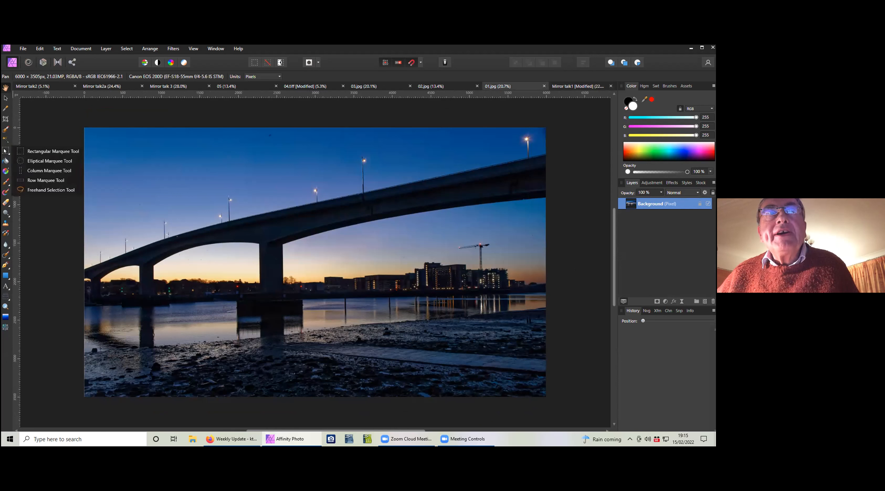
{"action": "left_click", "coordinate": [23, 150]}
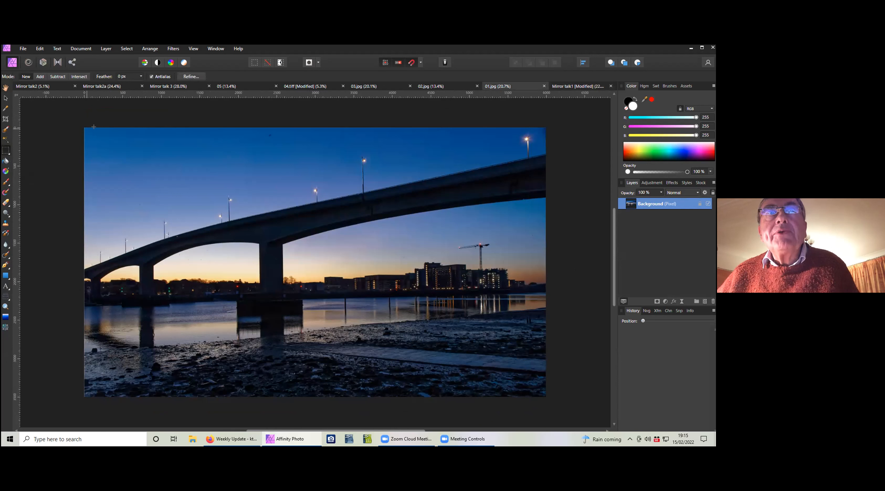
{"action": "left_click_drag", "start_coordinate": [131, 134], "coordinate": [545, 289]}
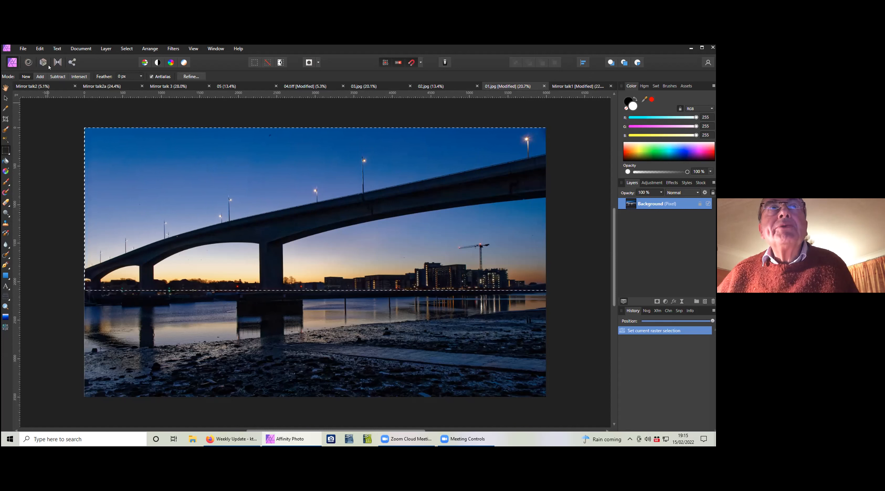
- Paste a copy of the selected area as a new layer and deselect, checking it by briefly hiding the original background
{"action": "left_click", "coordinate": [39, 49]}
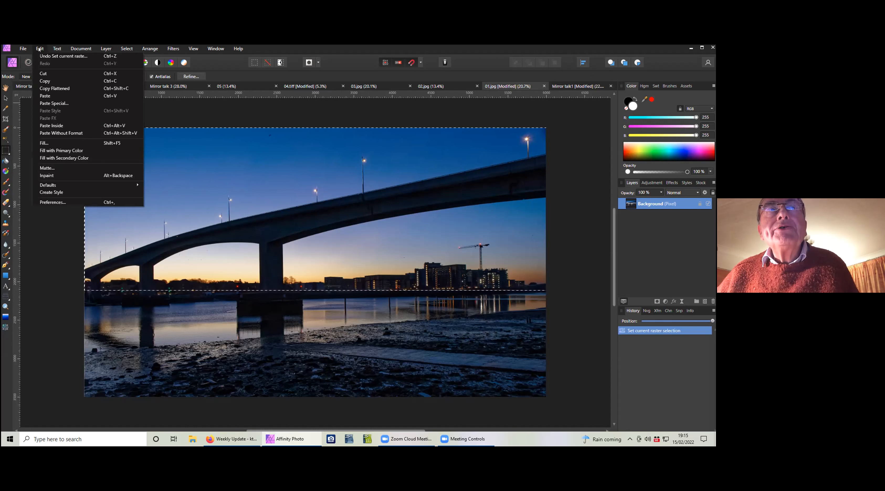
{"action": "left_click", "coordinate": [44, 81]}
{"action": "left_click", "coordinate": [40, 49]}
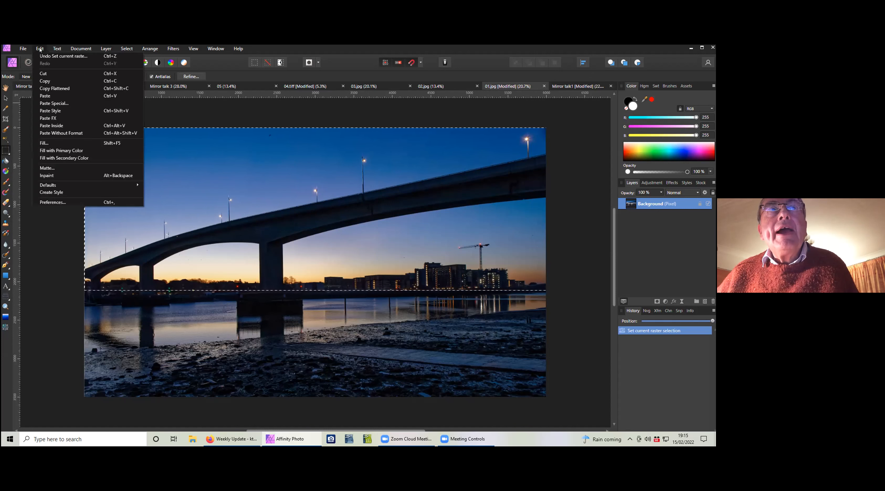
{"action": "left_click", "coordinate": [45, 95]}
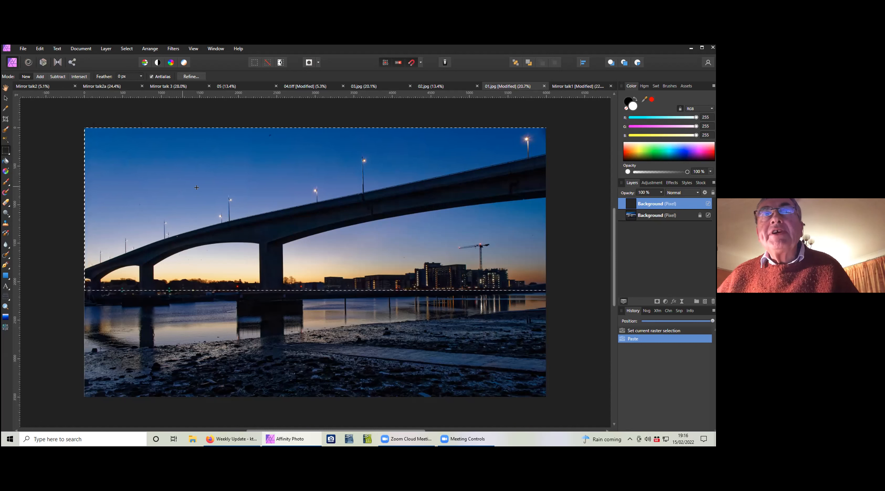
{"action": "key", "text": "ctrl+d"}
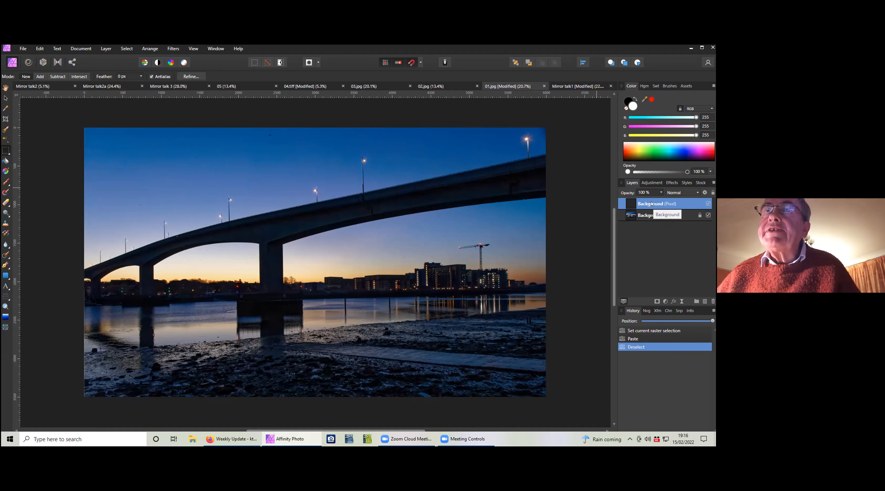
{"action": "left_click", "coordinate": [707, 215]}
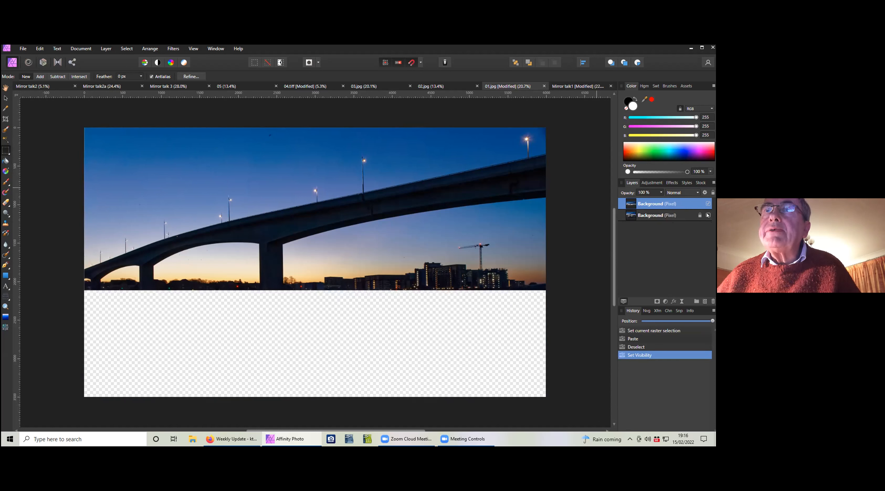
{"action": "left_click", "coordinate": [708, 215]}
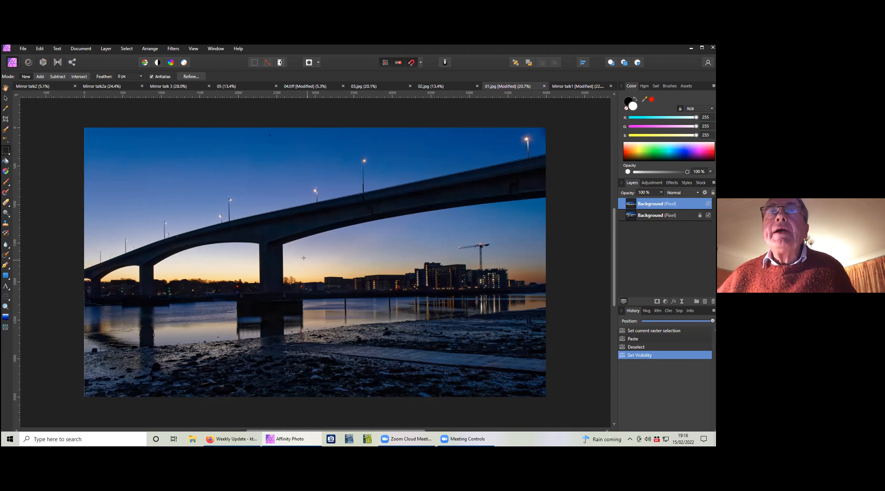
- Move the pasted bridge layer straight down until its upper edge meets the waterline of the original photo
{"action": "scroll", "coordinate": [297, 255], "scroll_direction": "down", "scroll_amount": 1}
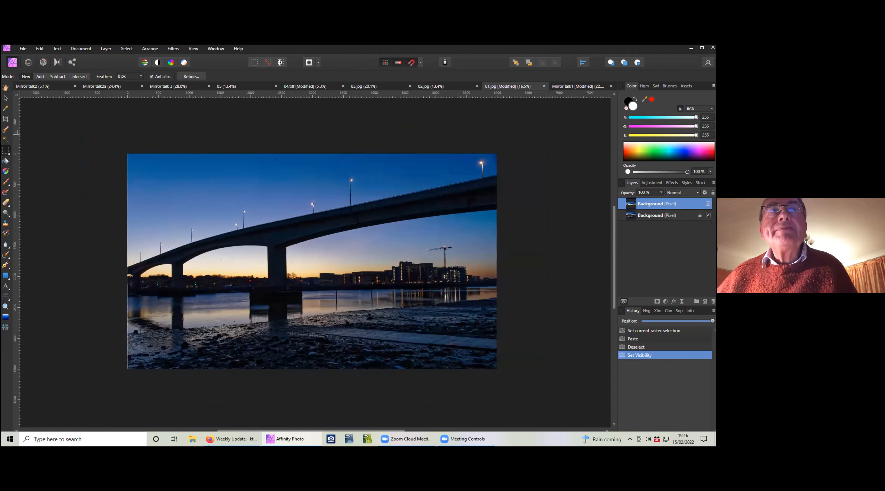
{"action": "left_click", "coordinate": [5, 98]}
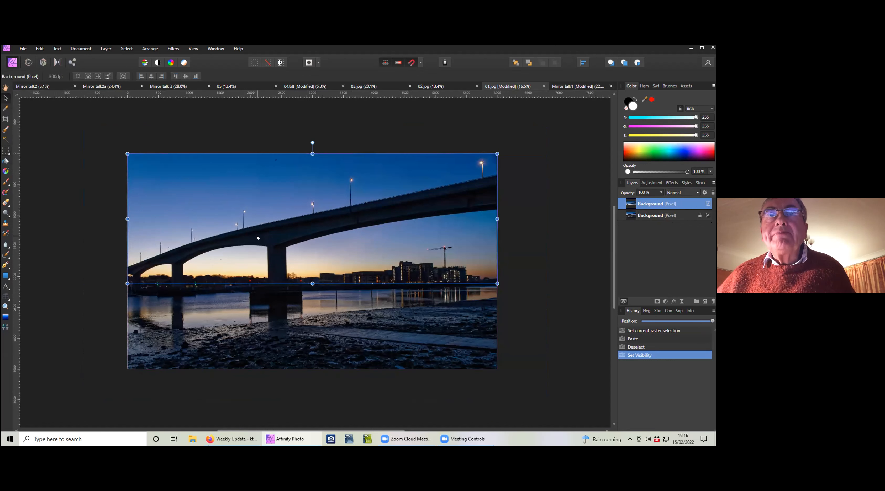
{"action": "scroll", "coordinate": [256, 237], "scroll_direction": "down", "scroll_amount": 1}
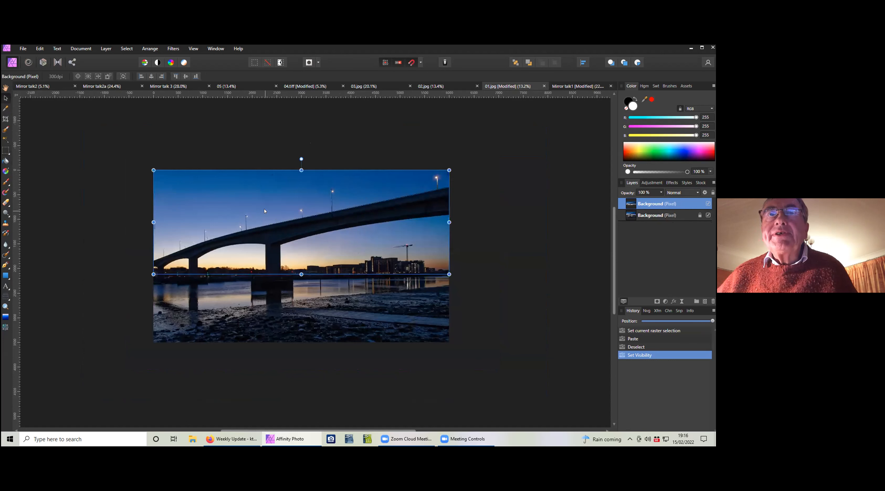
{"action": "left_click_drag", "start_coordinate": [264, 211], "coordinate": [265, 317]}
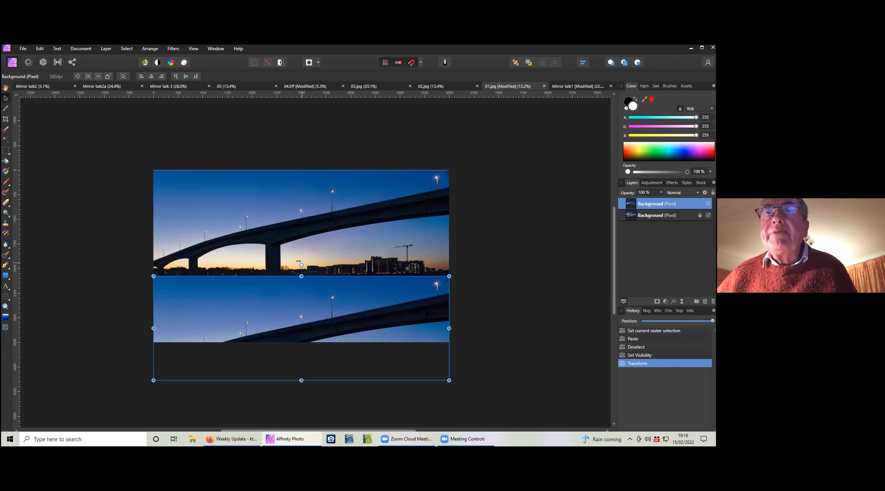
- Flip the moved bridge layer vertically to form a reflection and clear the layer selection
{"action": "left_click", "coordinate": [151, 50]}
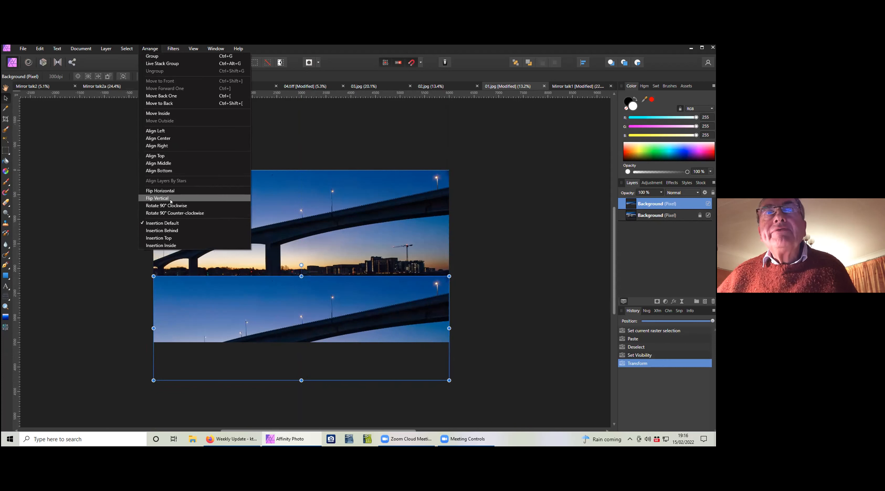
{"action": "left_click", "coordinate": [158, 198]}
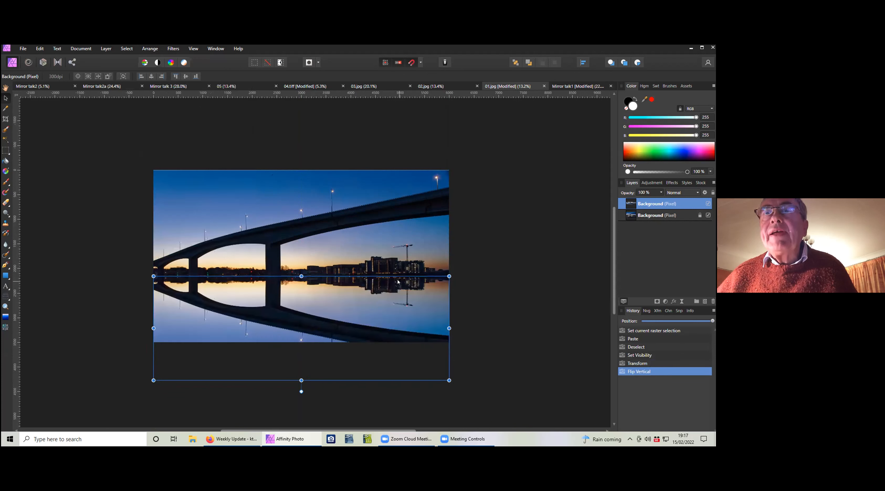
{"action": "left_click", "coordinate": [481, 292]}
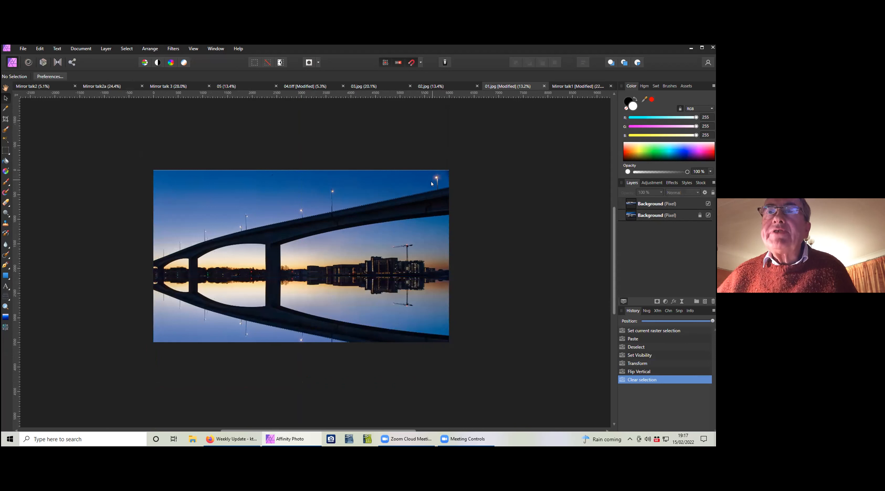
- Extend the canvas downward with the Crop tool to 6000 x 4789 px to take in the whole reflection
{"action": "scroll", "coordinate": [355, 247], "scroll_direction": "down", "scroll_amount": 1}
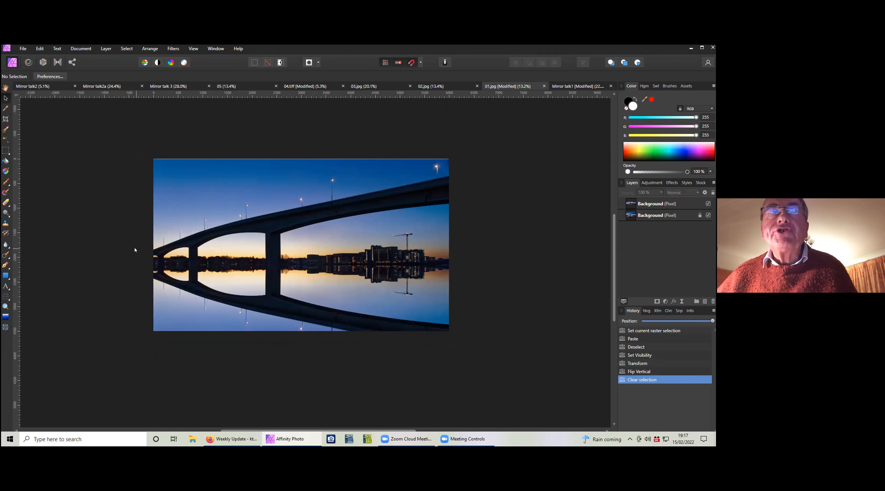
{"action": "left_click", "coordinate": [5, 118]}
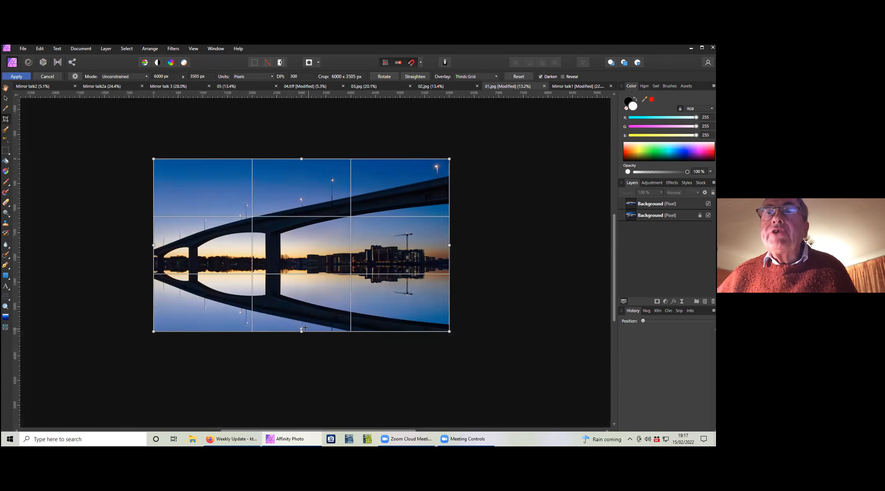
{"action": "left_click_drag", "start_coordinate": [302, 331], "coordinate": [290, 393]}
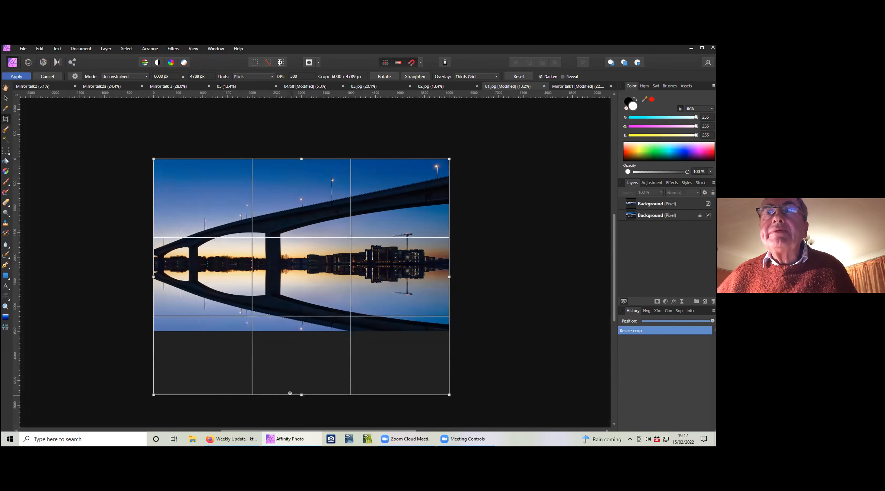
{"action": "left_click", "coordinate": [16, 76]}
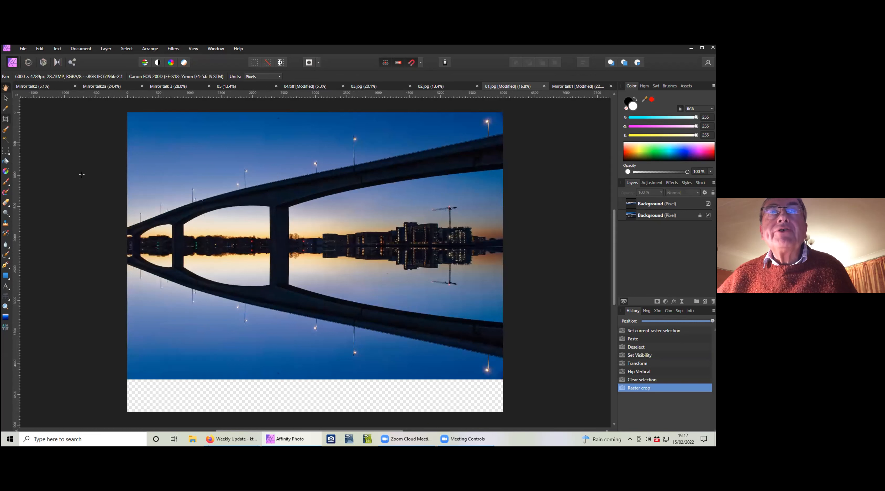
- Crop away the empty transparent strip below the reflection, making the image 6000 x 4207 px
{"action": "left_click", "coordinate": [6, 119]}
{"action": "left_click_drag", "start_coordinate": [312, 411], "coordinate": [314, 376]}
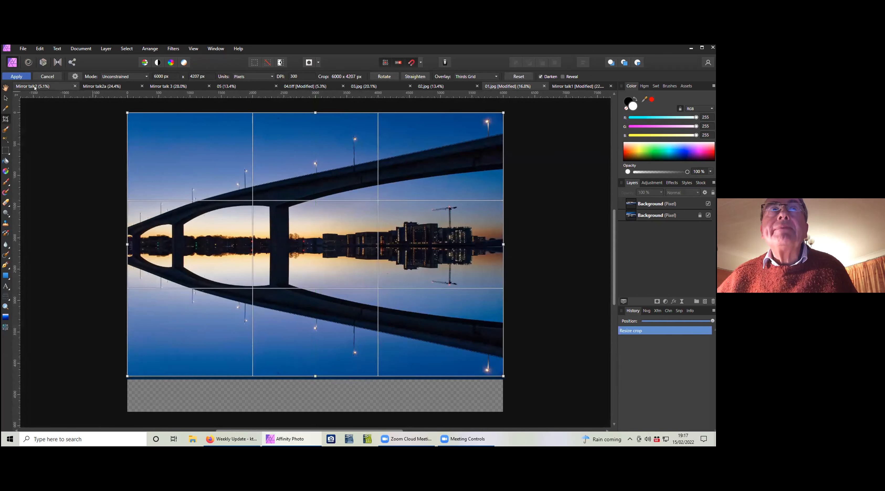
{"action": "left_click", "coordinate": [16, 76]}
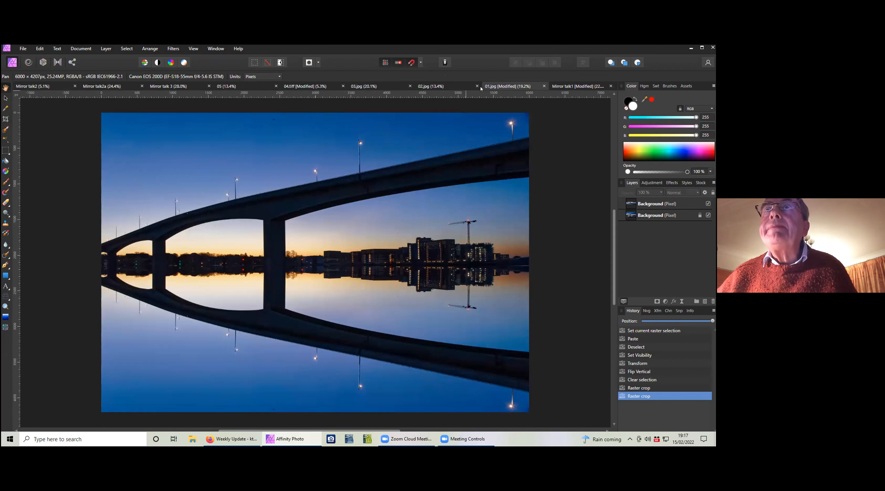
- In 02.jpg, extend the canvas to the left of the staircase photo with the Crop tool to 9717 x 6000 px
{"action": "left_click", "coordinate": [435, 87]}
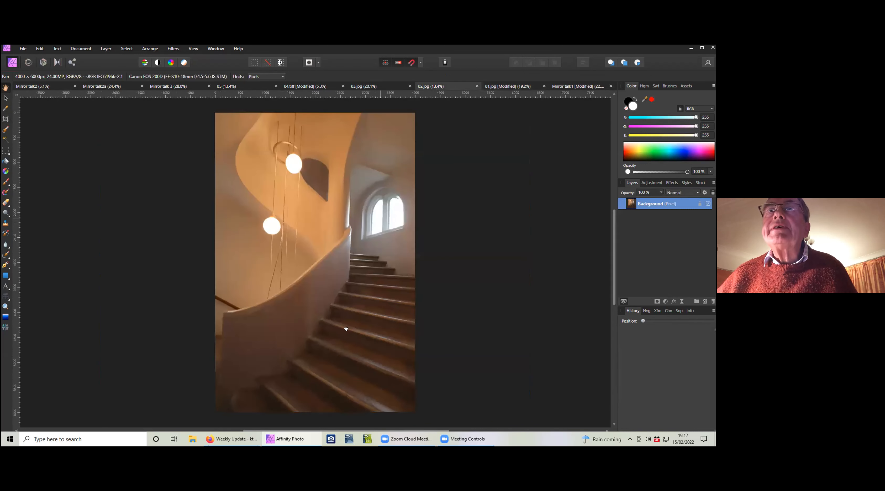
{"action": "left_click_drag", "start_coordinate": [340, 317], "coordinate": [480, 315]}
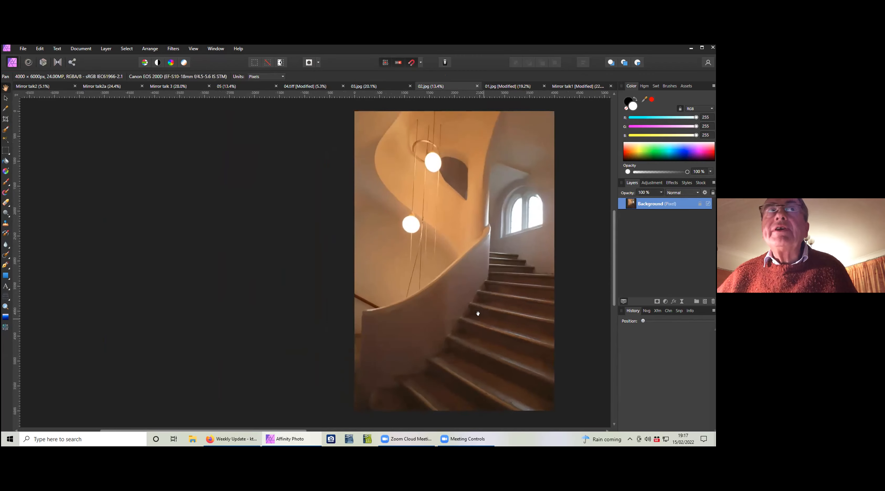
{"action": "left_click", "coordinate": [5, 120]}
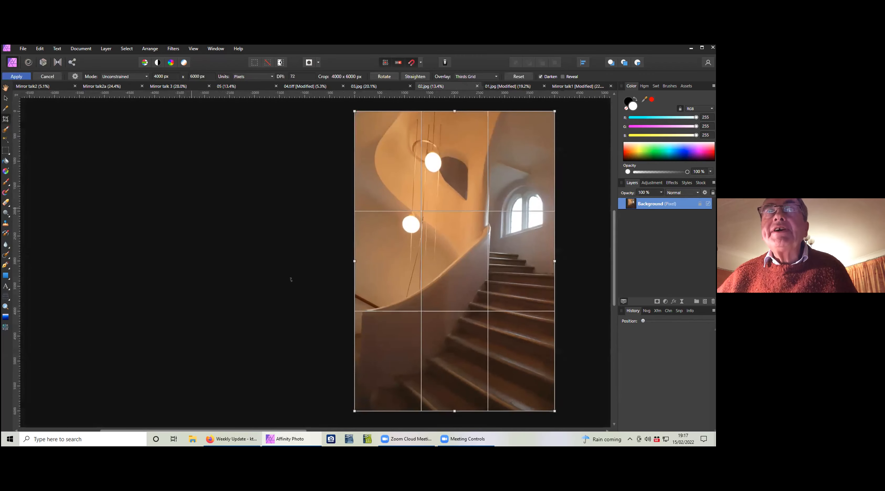
{"action": "left_click_drag", "start_coordinate": [335, 261], "coordinate": [67, 241]}
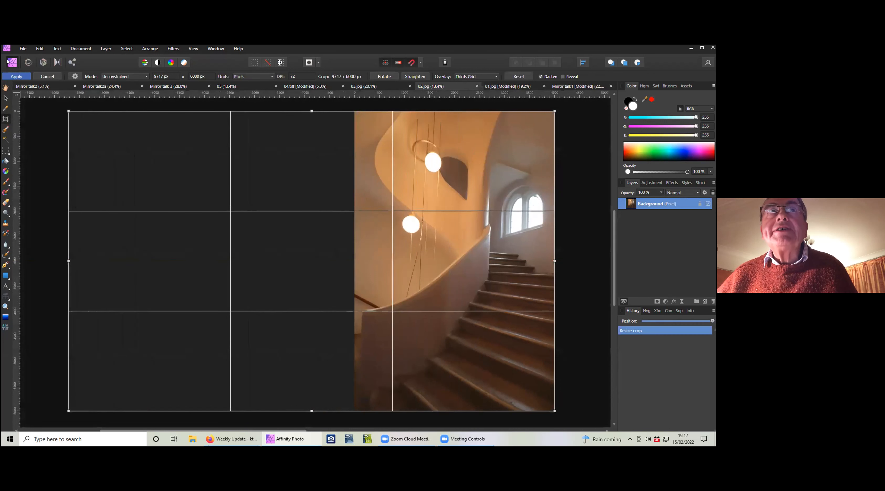
{"action": "left_click", "coordinate": [15, 76]}
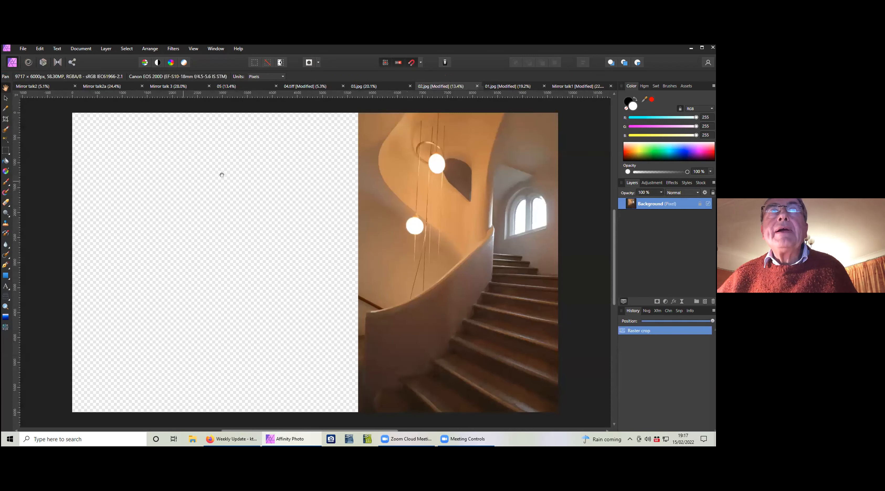
- Select the staircase photo with a rectangular marquee and paste a copy of it as a new layer
{"action": "left_click", "coordinate": [5, 151]}
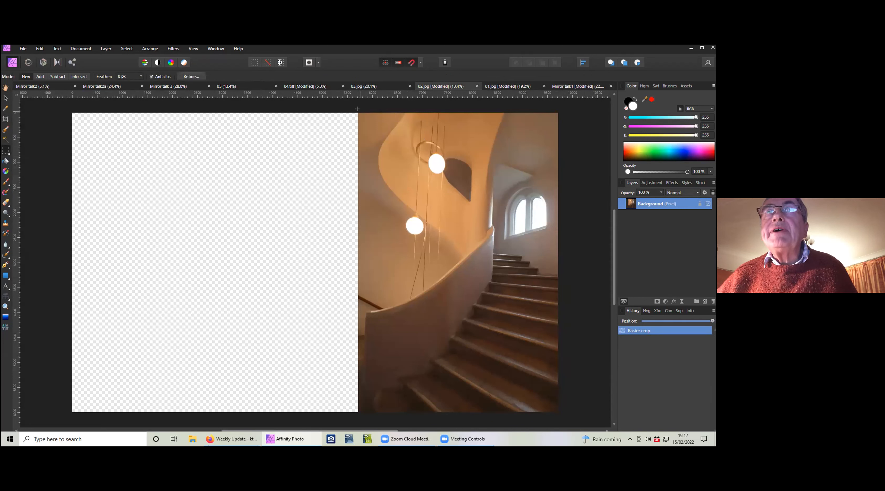
{"action": "left_click_drag", "start_coordinate": [359, 112], "coordinate": [554, 412]}
{"action": "left_click", "coordinate": [40, 49]}
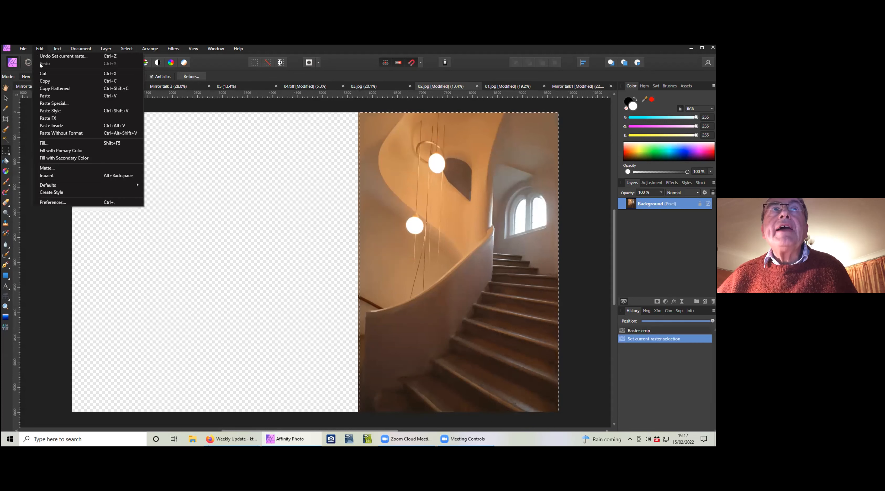
{"action": "left_click", "coordinate": [46, 80]}
{"action": "left_click", "coordinate": [40, 48]}
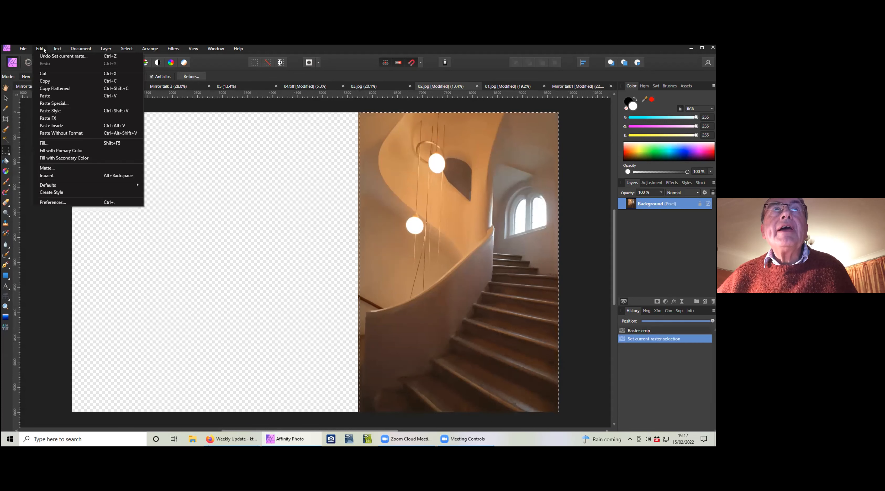
{"action": "left_click", "coordinate": [49, 96]}
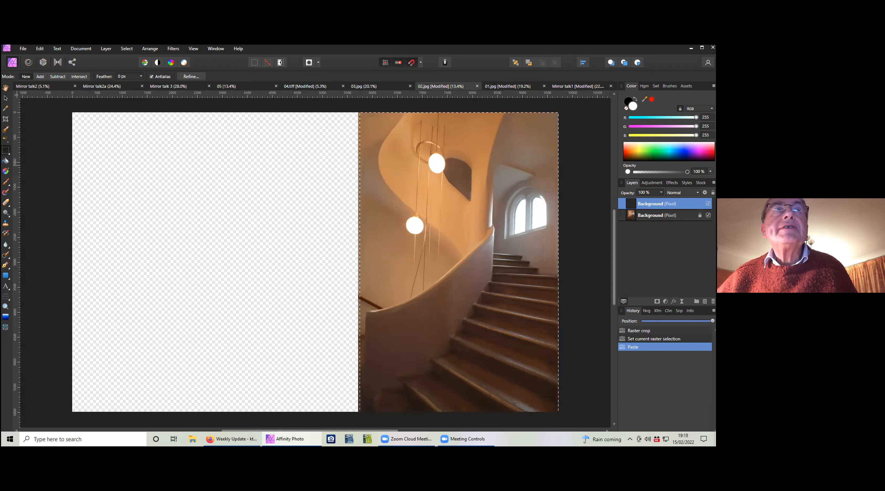
- Clear the selection, move the pasted staircase copy left until it adjoins the original, and flip it horizontally
{"action": "key", "text": "ctrl+d"}
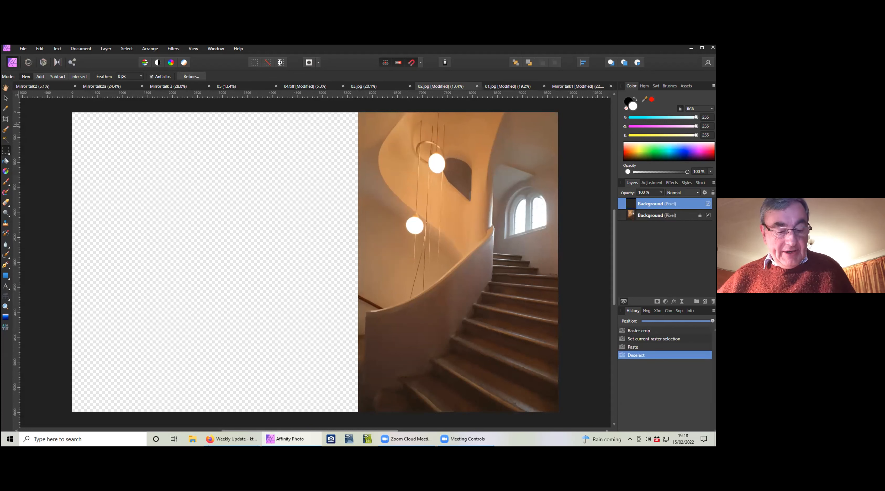
{"action": "key", "text": "v"}
{"action": "left_click_drag", "start_coordinate": [393, 252], "coordinate": [255, 250]}
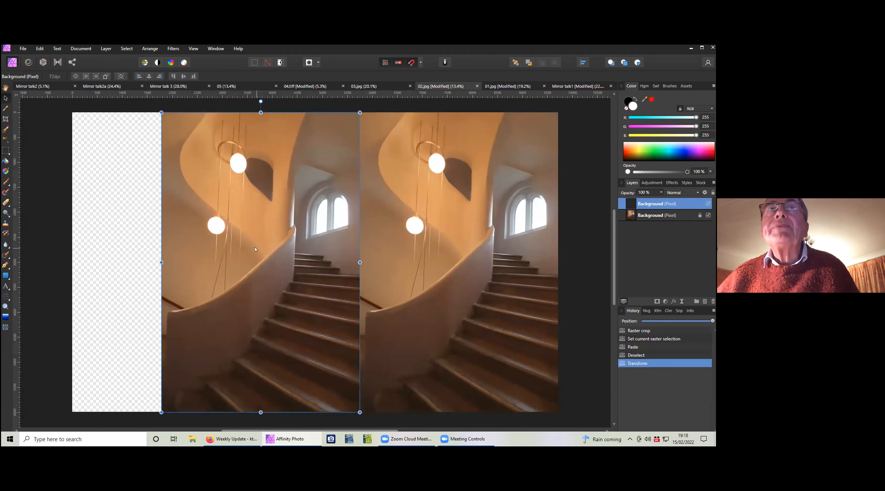
{"action": "left_click", "coordinate": [150, 48]}
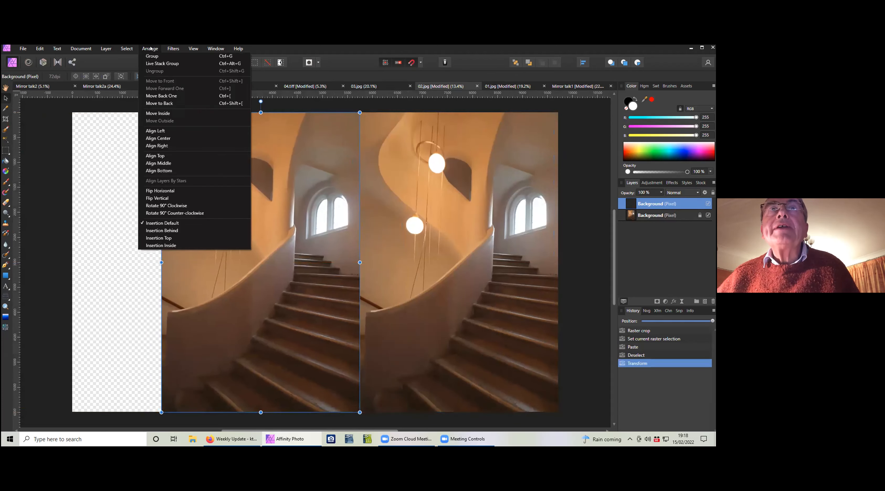
{"action": "left_click", "coordinate": [172, 191]}
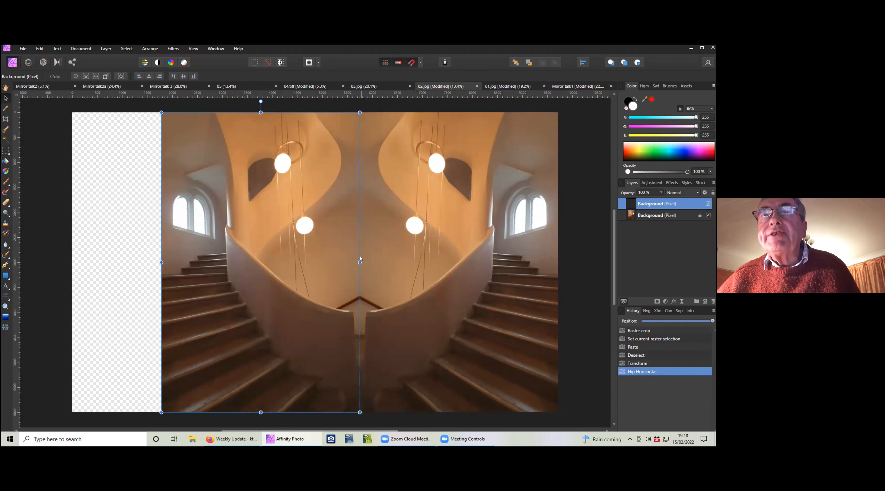
- Crop away the empty transparent strip beside the mirrored staircase image
{"action": "left_click", "coordinate": [5, 119]}
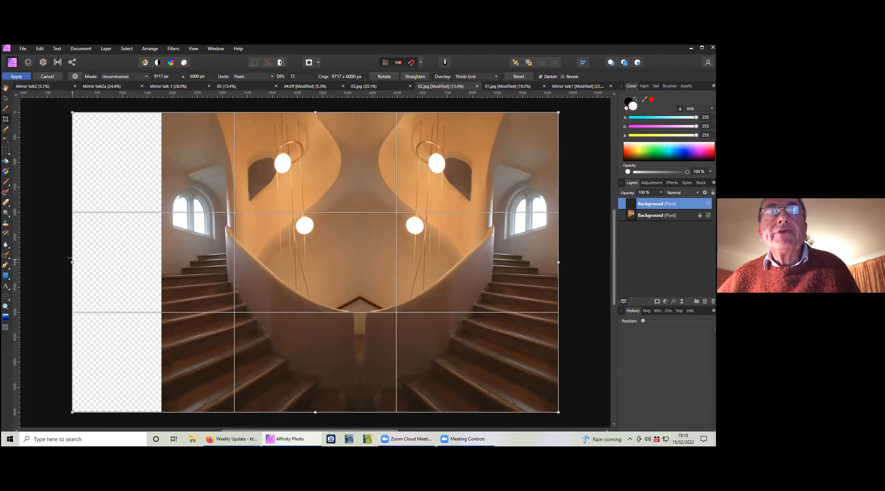
{"action": "left_click_drag", "start_coordinate": [67, 262], "coordinate": [158, 261]}
{"action": "left_click", "coordinate": [17, 76]}
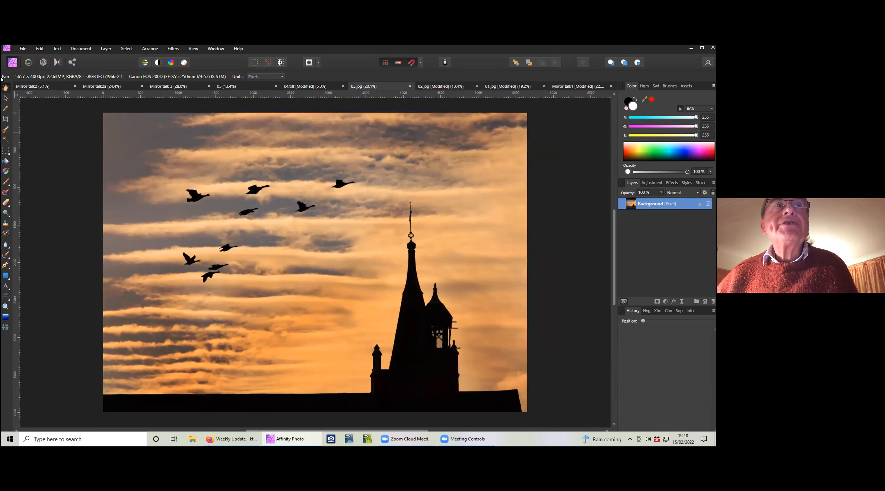
- In 03.jpg, select the church tower side of the photo with a rectangular marquee and paste a copy of it as a new layer
{"action": "left_click", "coordinate": [7, 154]}
{"action": "left_click_drag", "start_coordinate": [281, 114], "coordinate": [527, 419]}
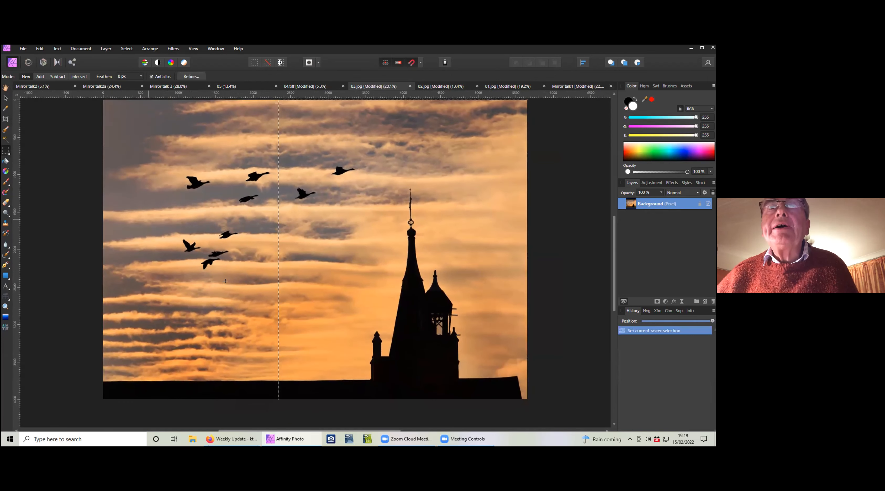
{"action": "left_click", "coordinate": [39, 50]}
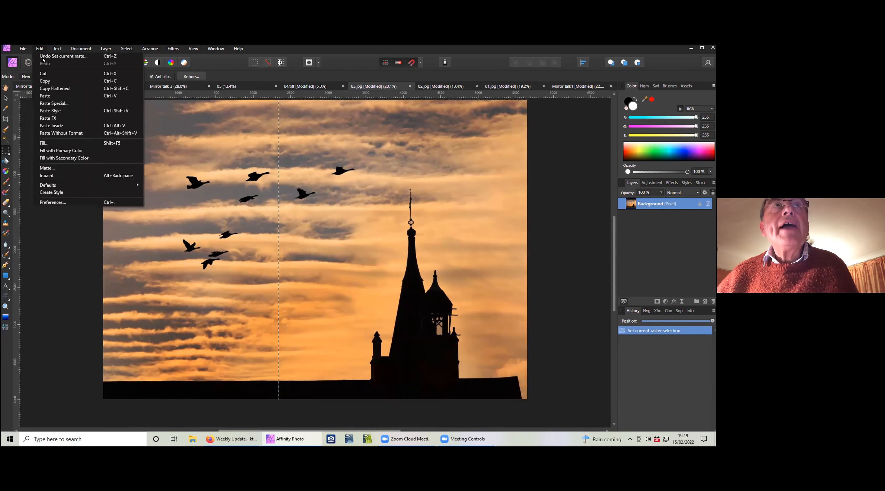
{"action": "left_click", "coordinate": [39, 49]}
{"action": "left_click", "coordinate": [40, 49]}
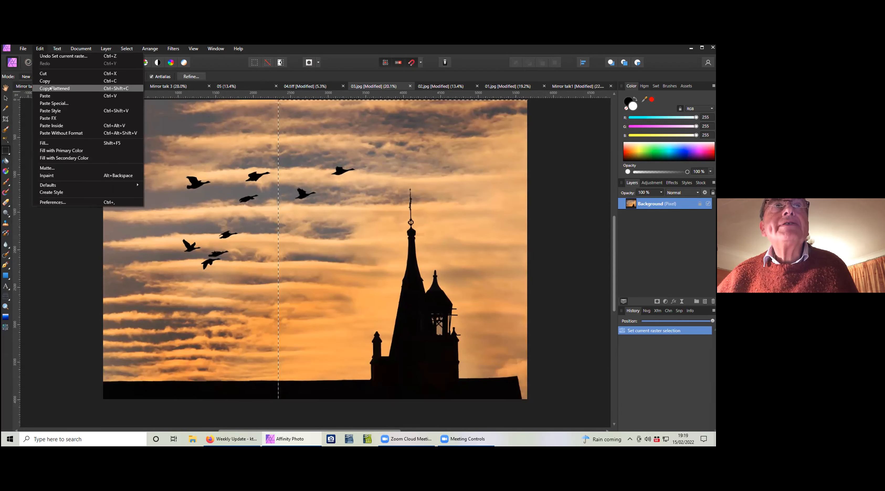
{"action": "left_click", "coordinate": [46, 95]}
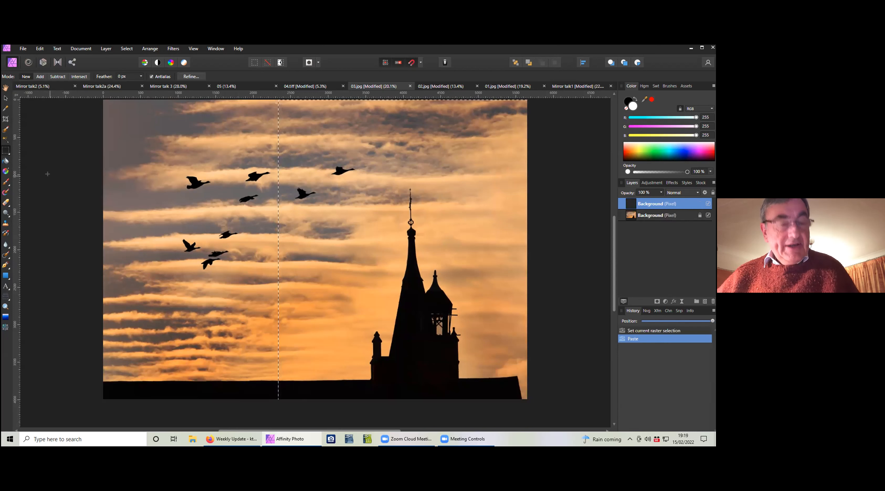
- Deselect, move the pasted tower copy to the photo's left edge, flip it horizontally and line it up with the original rooftop
{"action": "key", "text": "ctrl+d"}
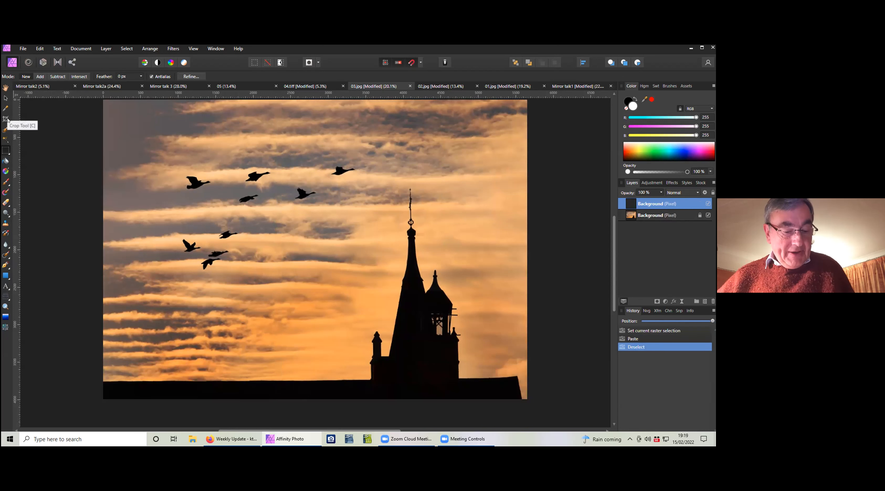
{"action": "key", "text": "v"}
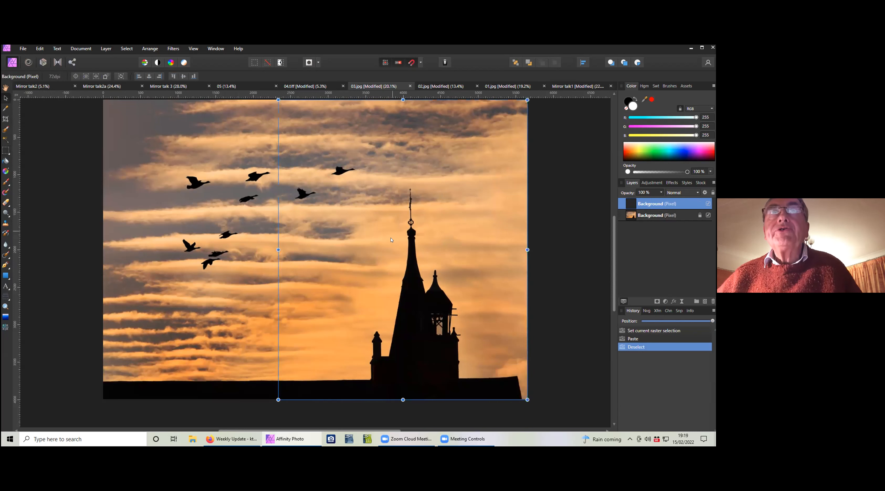
{"action": "left_click_drag", "start_coordinate": [361, 244], "coordinate": [189, 249]}
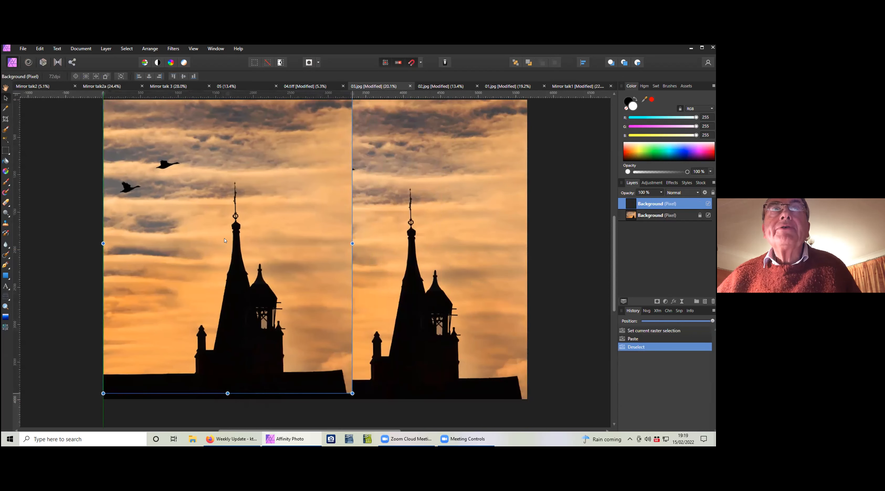
{"action": "left_click", "coordinate": [150, 49]}
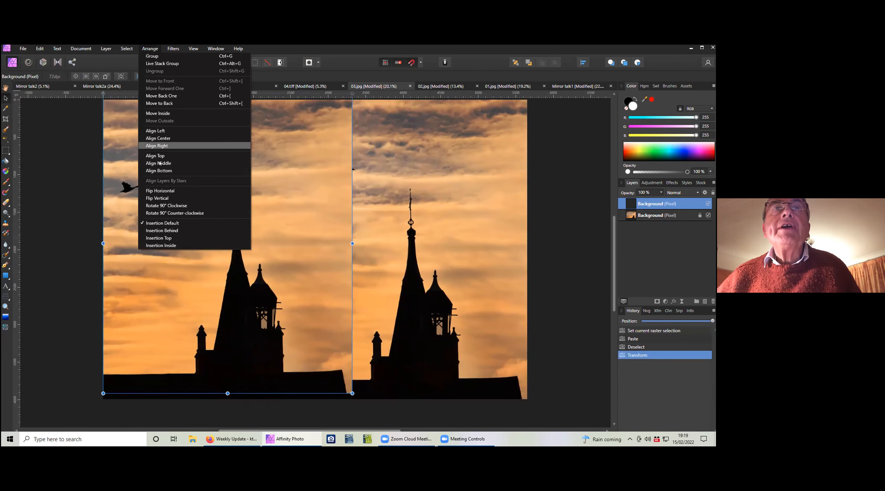
{"action": "left_click", "coordinate": [168, 191]}
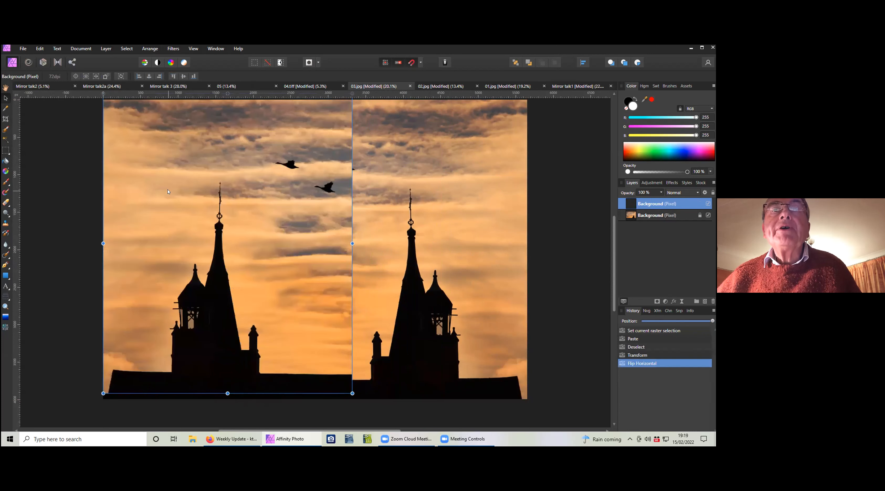
{"action": "left_click_drag", "start_coordinate": [248, 230], "coordinate": [248, 232]}
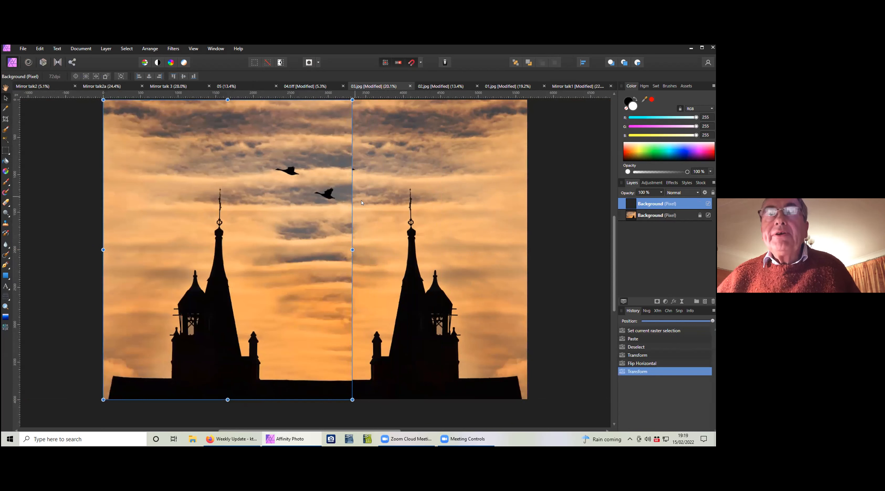
- Add a mask to the layer holding the flipped tower copy
{"action": "left_click", "coordinate": [366, 113]}
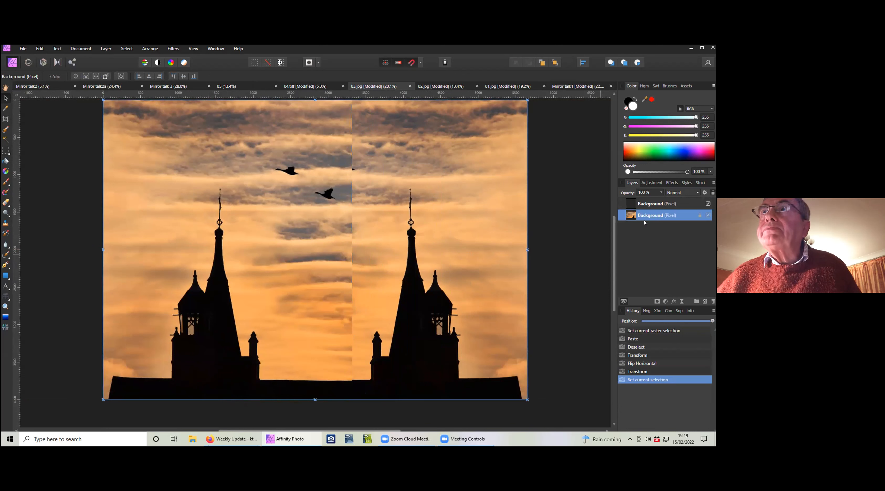
{"action": "left_click", "coordinate": [675, 204]}
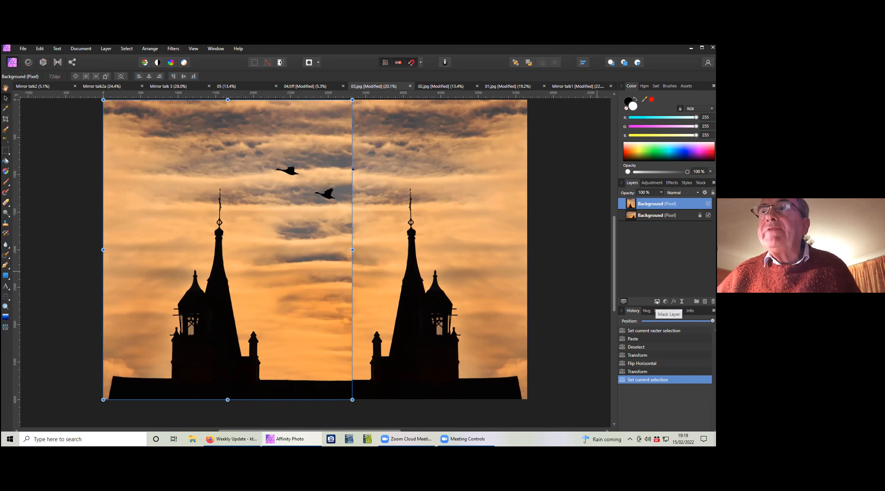
{"action": "left_click", "coordinate": [657, 302]}
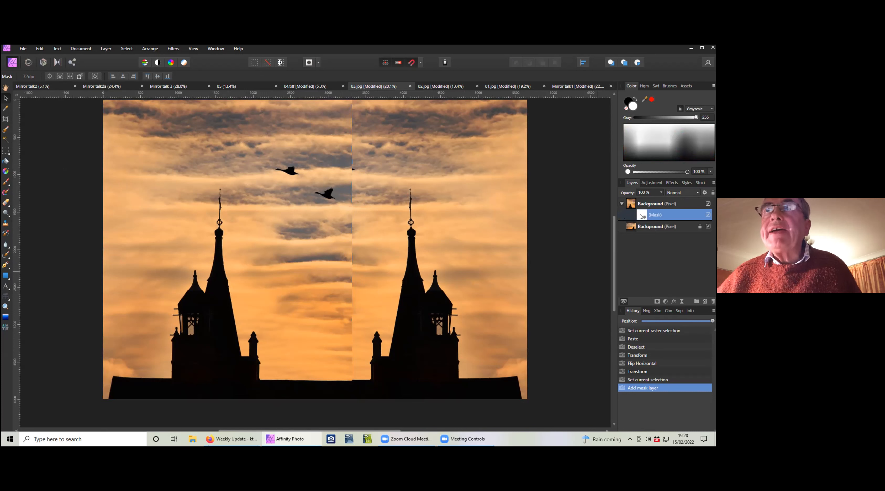
- Paint black on the mask along the sky seam with a 1063.6 px, 0% hardness brush, and check the masked layer alone
{"action": "left_click", "coordinate": [5, 183]}
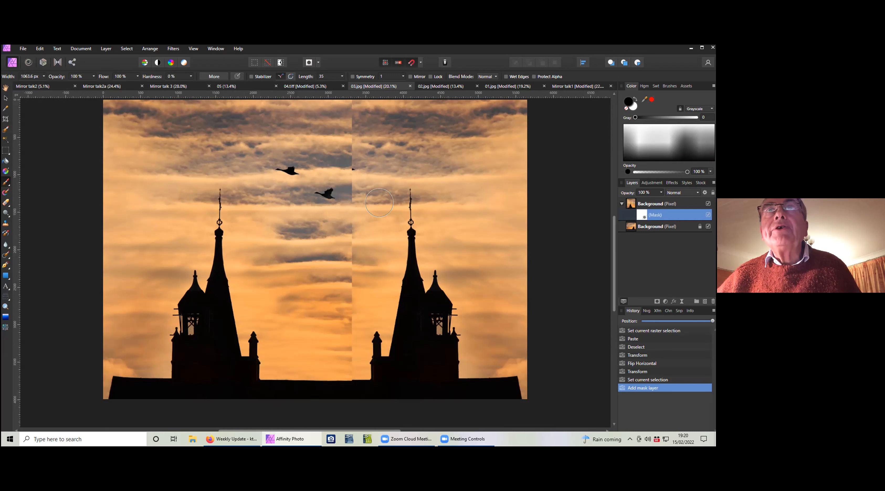
{"action": "mouse_move", "coordinate": [338, 111]}
{"action": "left_mouse_down"}
{"action": "mouse_move", "coordinate": [362, 119]}
{"action": "mouse_move", "coordinate": [351, 114]}
{"action": "mouse_move", "coordinate": [327, 208]}
{"action": "mouse_move", "coordinate": [335, 196]}
{"action": "mouse_move", "coordinate": [306, 166]}
{"action": "mouse_move", "coordinate": [279, 172]}
{"action": "mouse_move", "coordinate": [345, 244]}
{"action": "mouse_move", "coordinate": [303, 202]}
{"action": "mouse_move", "coordinate": [285, 225]}
{"action": "mouse_move", "coordinate": [269, 225]}
{"action": "mouse_move", "coordinate": [280, 251]}
{"action": "mouse_move", "coordinate": [349, 310]}
{"action": "mouse_move", "coordinate": [348, 231]}
{"action": "left_mouse_up"}
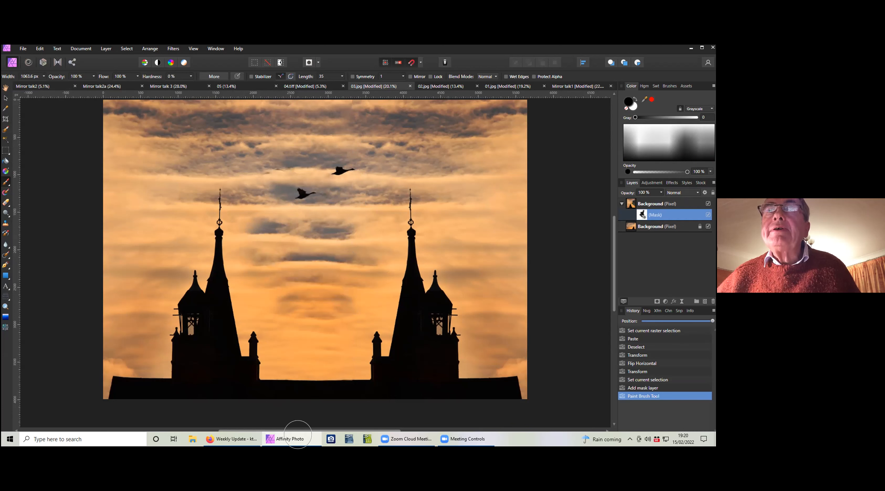
{"action": "mouse_move", "coordinate": [265, 223]}
{"action": "left_mouse_down"}
{"action": "mouse_move", "coordinate": [245, 187]}
{"action": "mouse_move", "coordinate": [255, 157]}
{"action": "mouse_move", "coordinate": [260, 182]}
{"action": "left_mouse_up"}
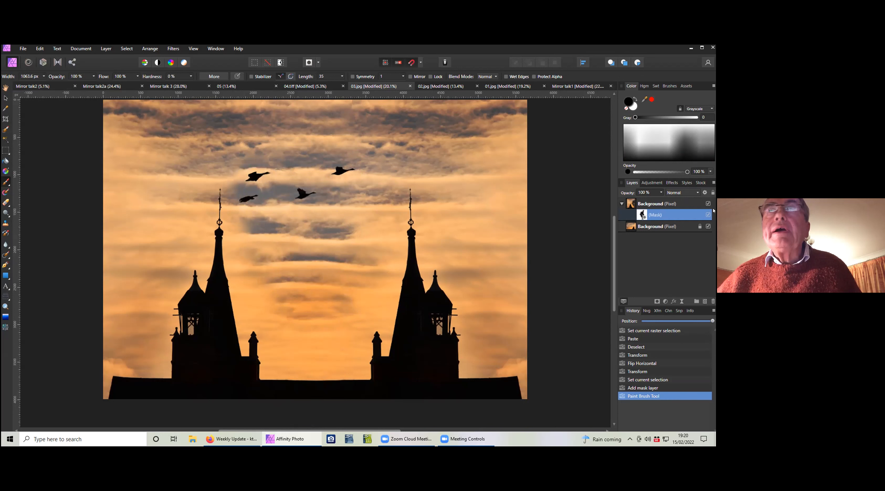
{"action": "left_click", "coordinate": [708, 227]}
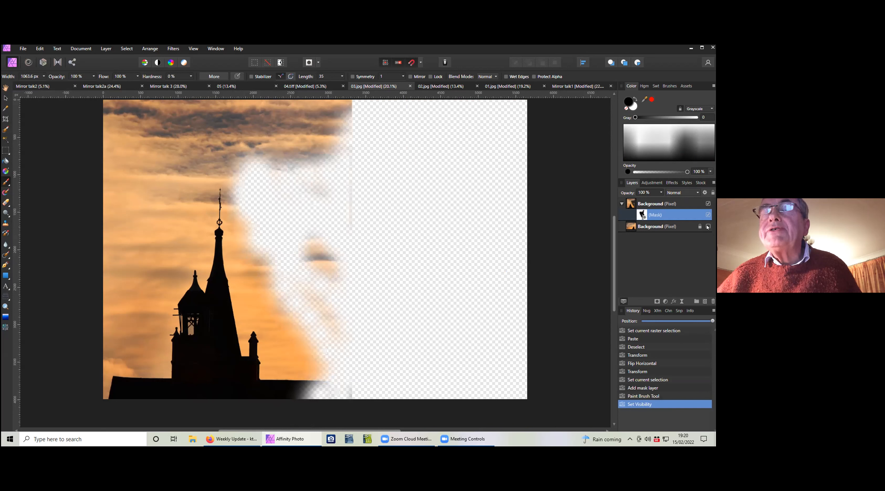
{"action": "left_click", "coordinate": [708, 226]}
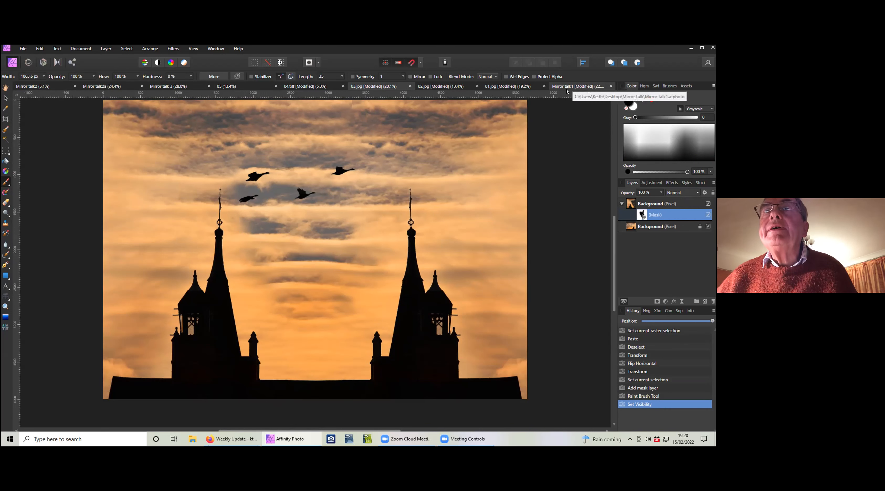
- Switch to 01.jpg and roll its history back to the original, unedited bridge photo
{"action": "left_click", "coordinate": [578, 86]}
{"action": "left_click", "coordinate": [505, 86]}
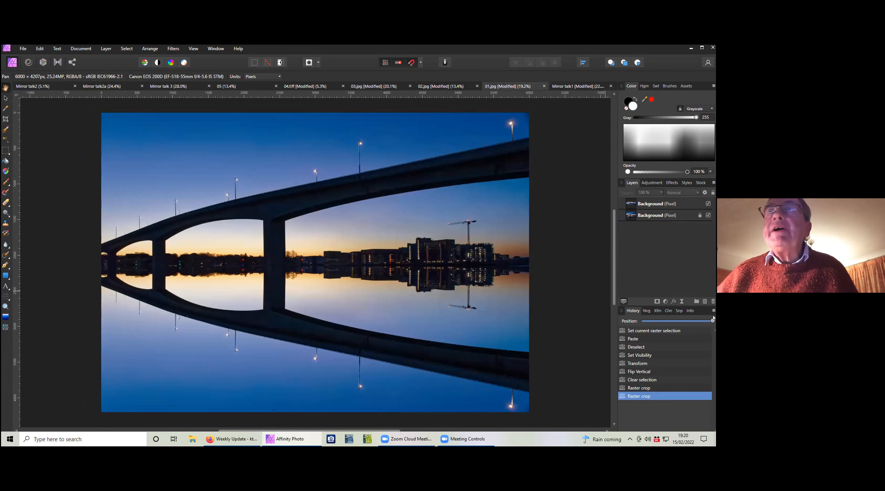
{"action": "left_click_drag", "start_coordinate": [711, 321], "coordinate": [639, 327]}
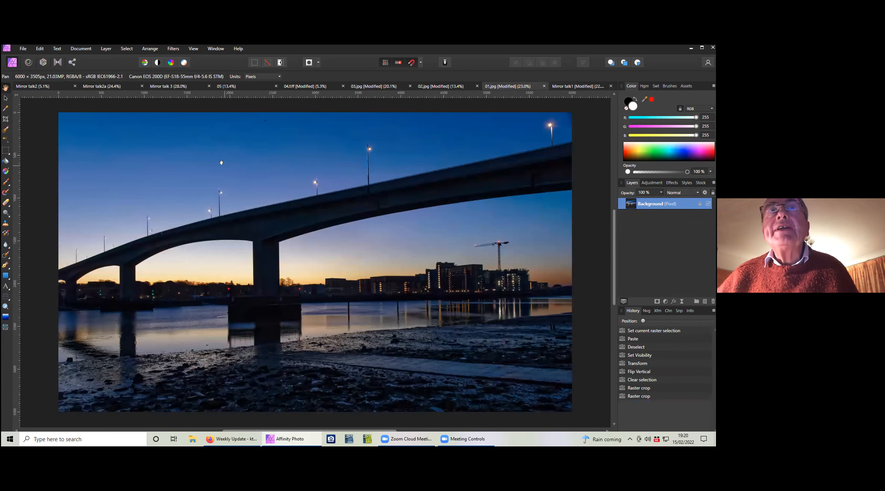
- Examine where the Mirror filter is offered among the Distort filters and which tools can be added to the toolbar
{"action": "left_click", "coordinate": [173, 49]}
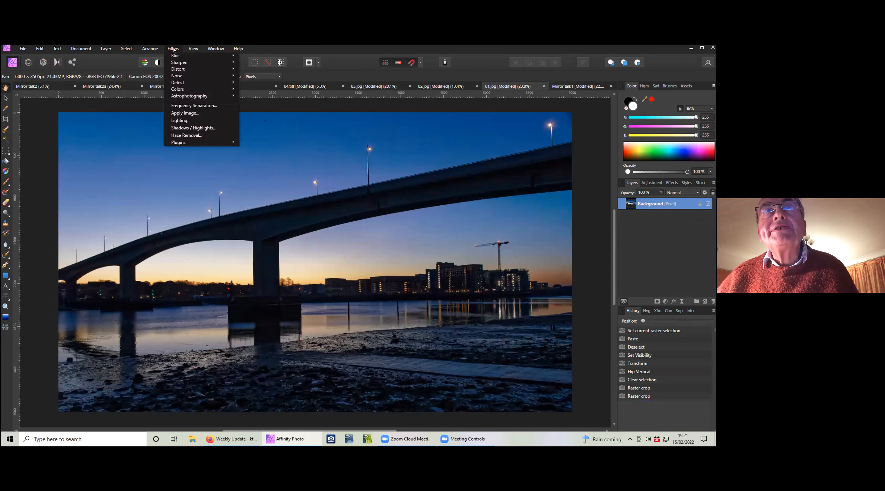
{"action": "mouse_move", "coordinate": [175, 69]}
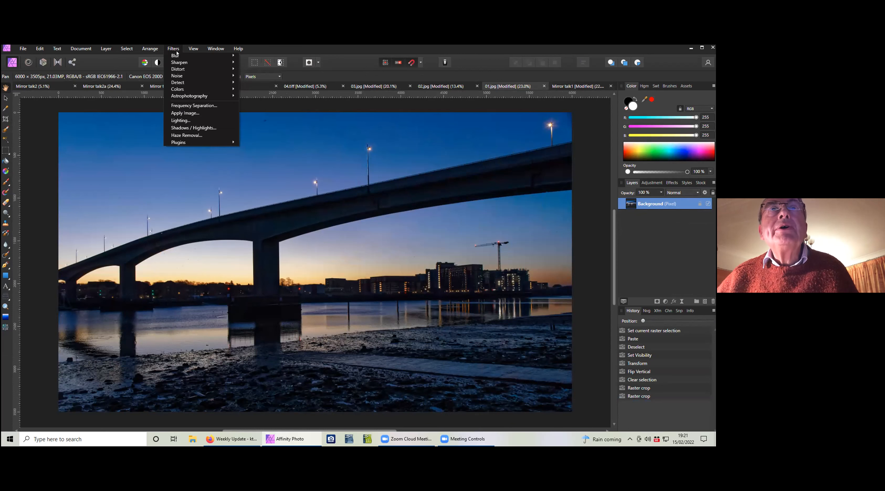
{"action": "mouse_move", "coordinate": [157, 49]}
{"action": "mouse_move", "coordinate": [195, 50]}
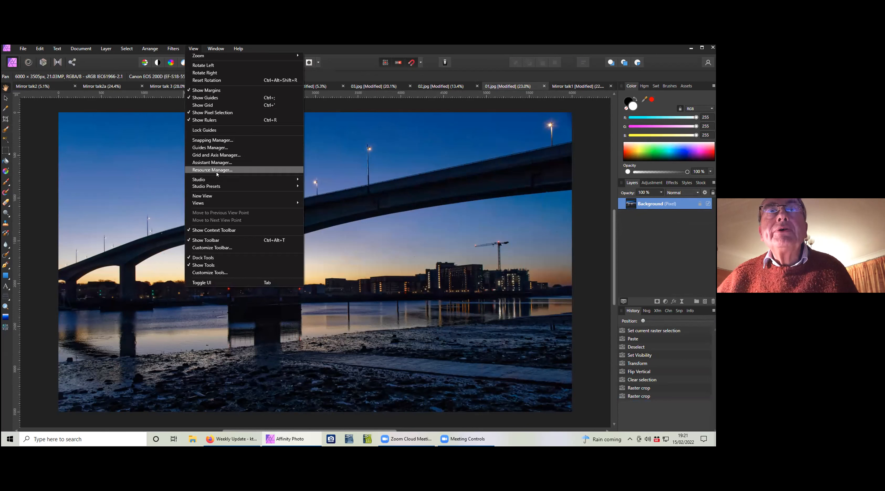
{"action": "left_click", "coordinate": [206, 273]}
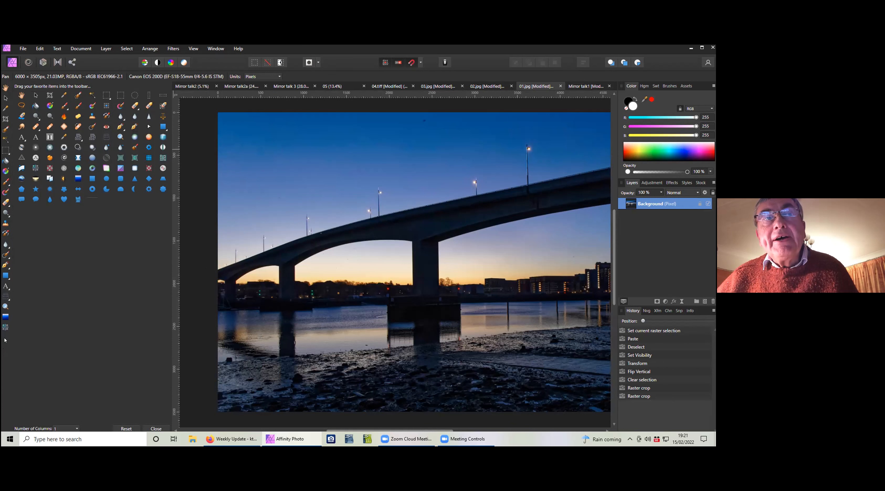
{"action": "left_click", "coordinate": [155, 429]}
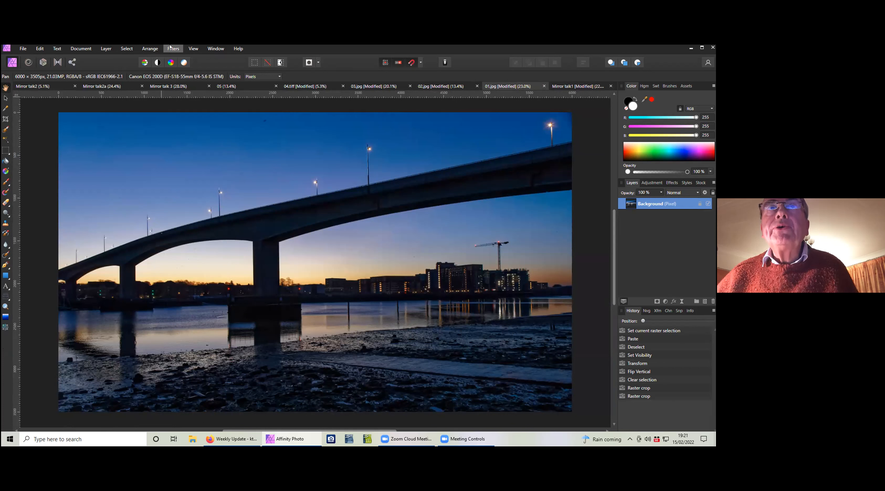
{"action": "left_click", "coordinate": [193, 49]}
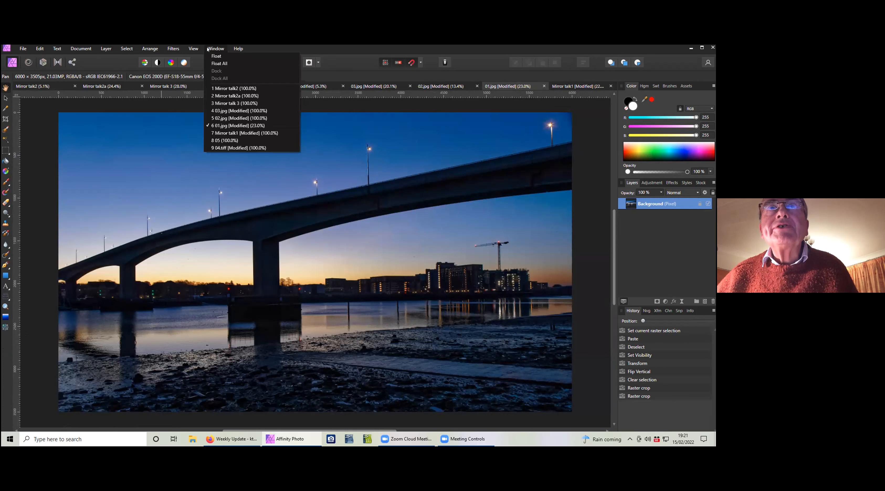
{"action": "mouse_move", "coordinate": [173, 49]}
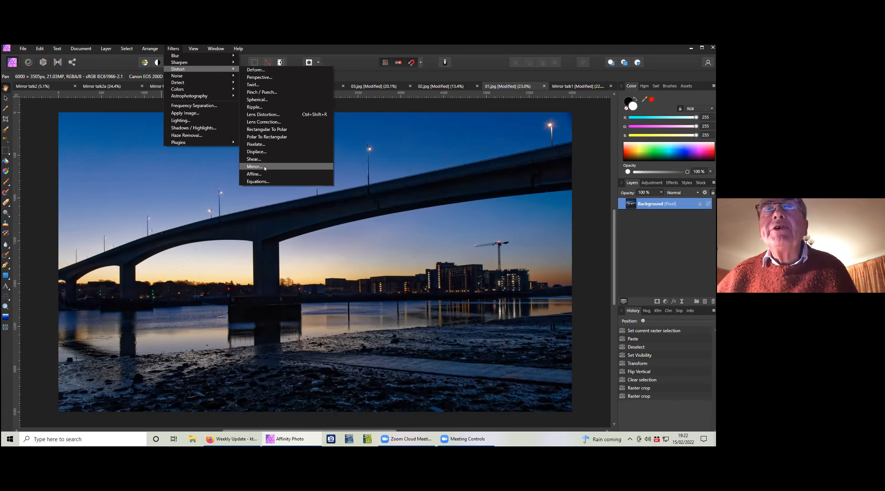
{"action": "left_click", "coordinate": [305, 51]}
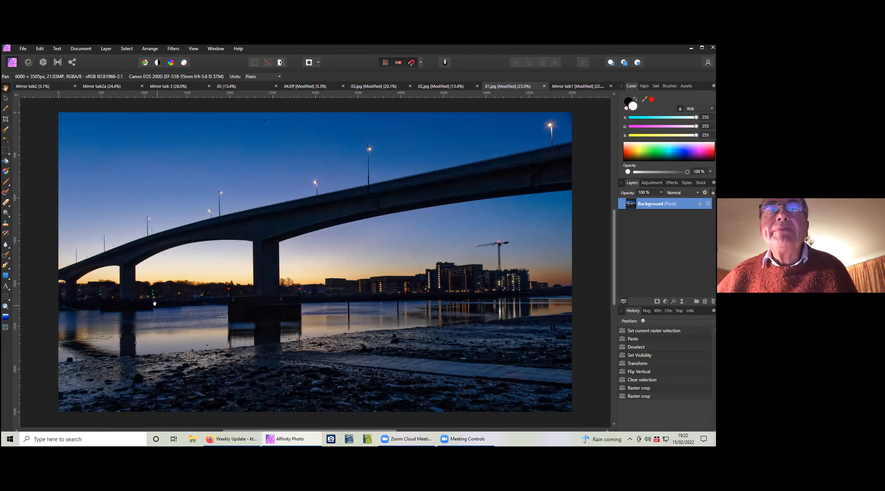
- Apply the Mirror filter with one mirror to the bridge photo, placing the mirror axis along the far shoreline
{"action": "left_click", "coordinate": [6, 327]}
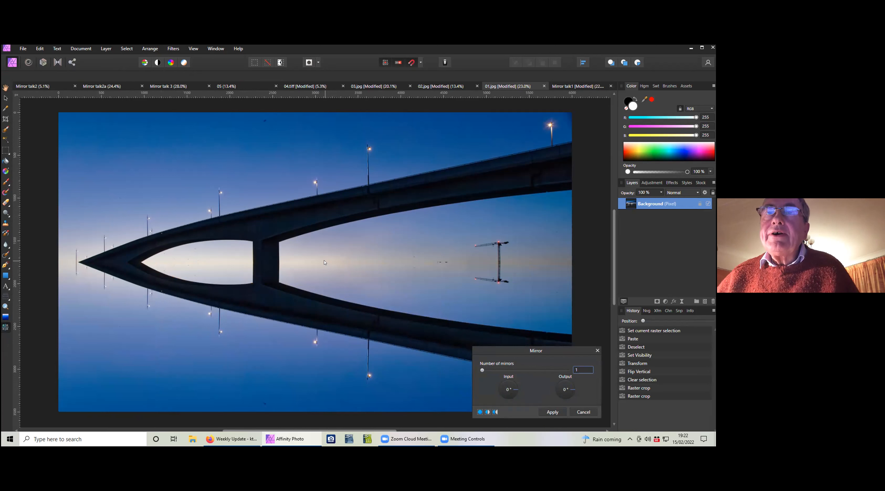
{"action": "left_click_drag", "start_coordinate": [324, 262], "coordinate": [318, 293]}
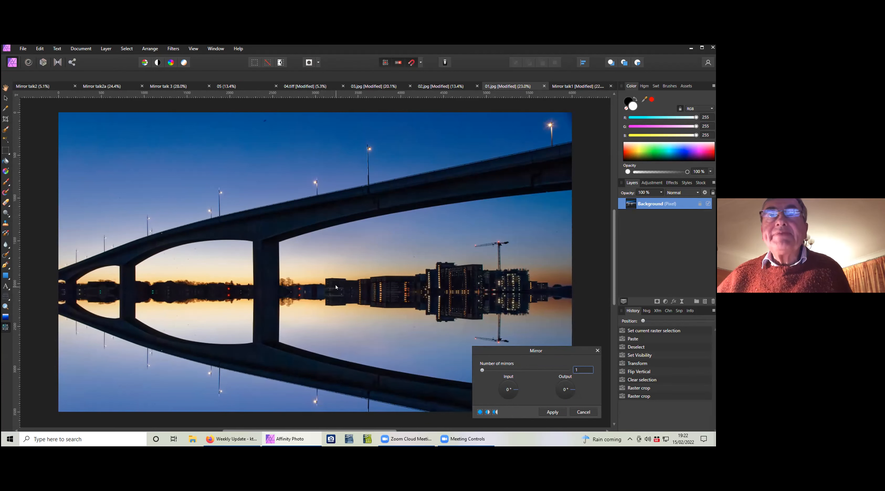
{"action": "scroll", "coordinate": [336, 287], "scroll_direction": "down", "scroll_amount": 3}
{"action": "left_click", "coordinate": [552, 412]}
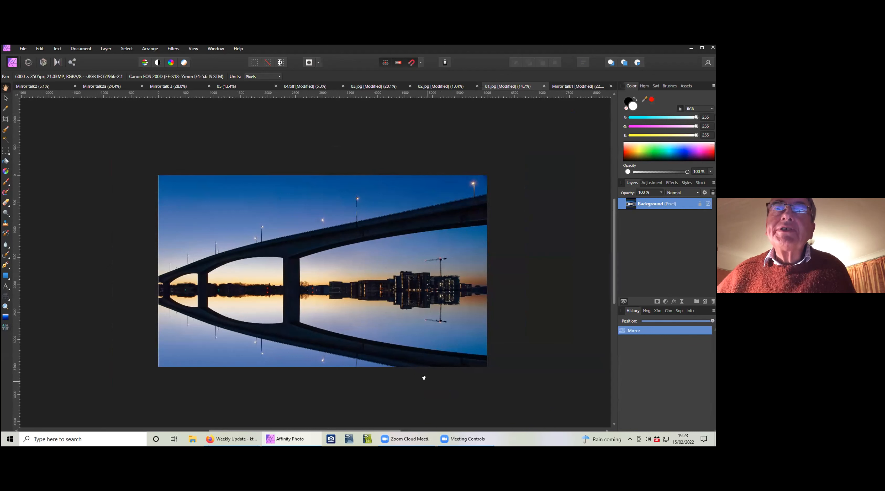
- Extend the canvas below the mirrored bridge to 6000 x 4524 px, and roll the history back to the original photo
{"action": "left_click_drag", "start_coordinate": [344, 325], "coordinate": [322, 301]}
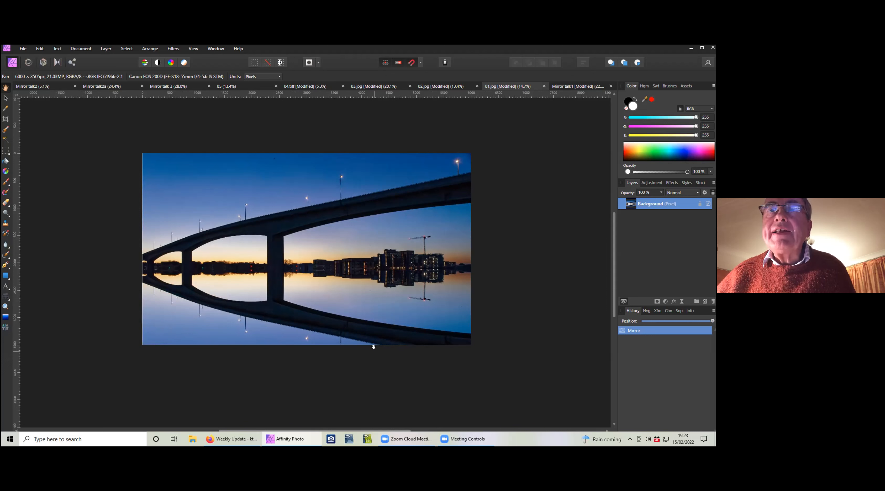
{"action": "scroll", "coordinate": [323, 313], "scroll_direction": "down", "scroll_amount": 2}
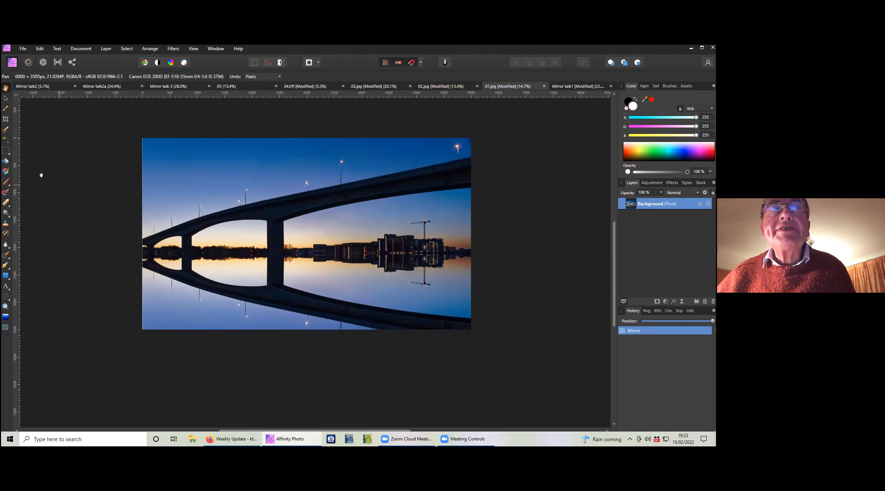
{"action": "left_click", "coordinate": [5, 120]}
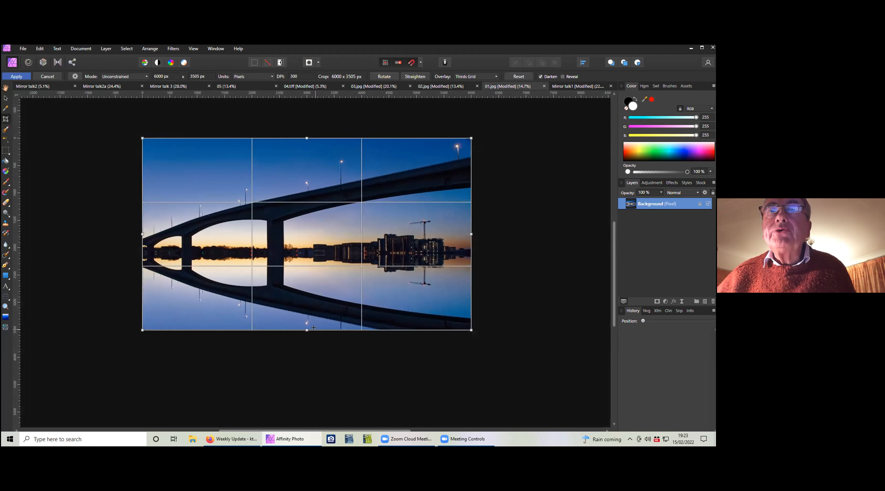
{"action": "left_click_drag", "start_coordinate": [303, 336], "coordinate": [302, 392]}
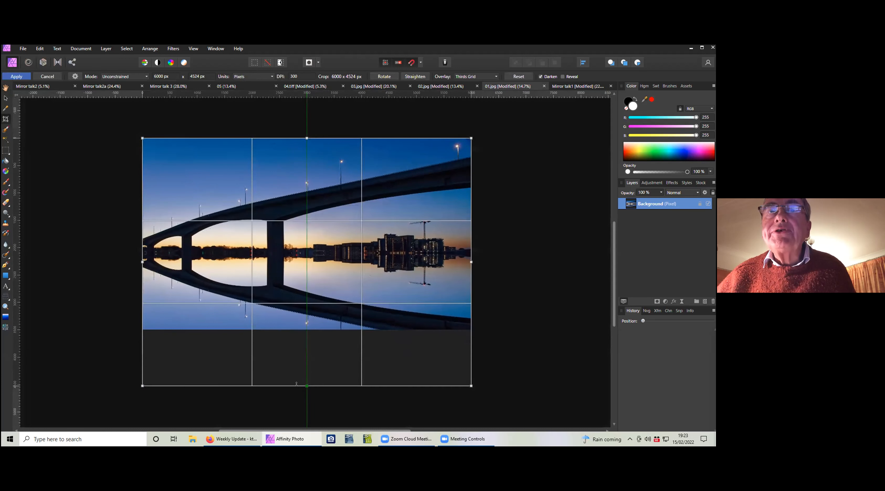
{"action": "left_click", "coordinate": [15, 77]}
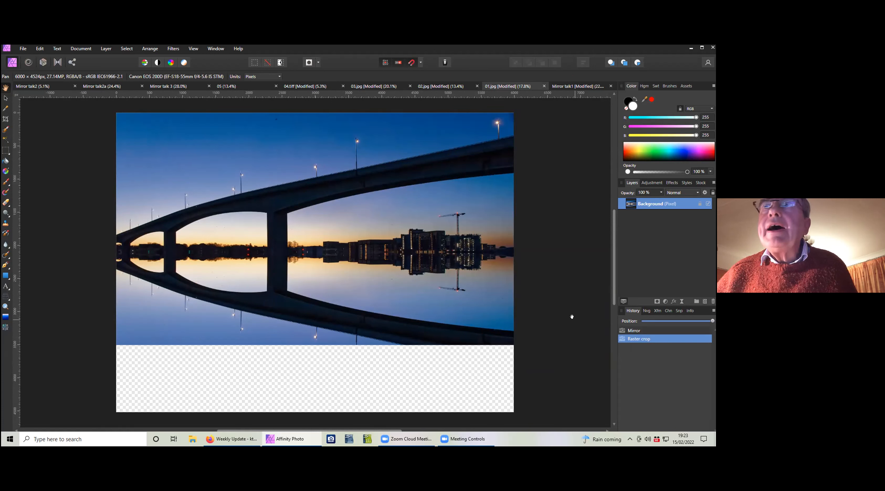
{"action": "left_click_drag", "start_coordinate": [712, 321], "coordinate": [642, 321]}
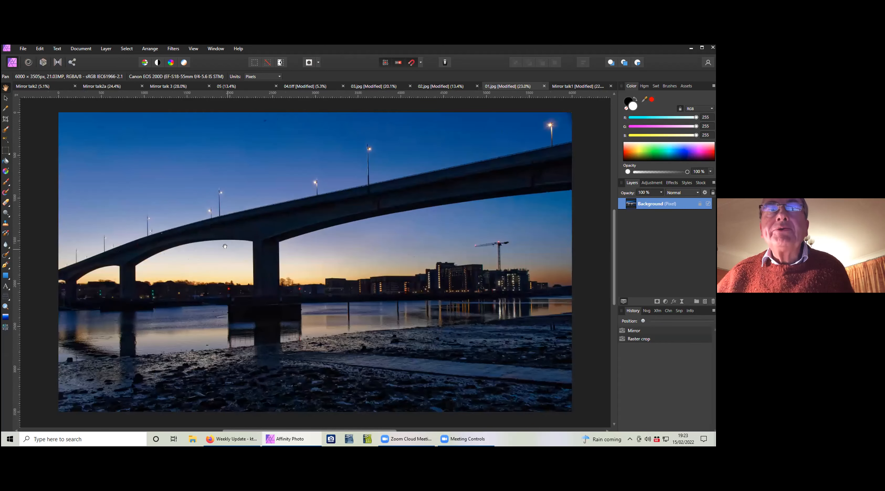
- Extend the canvas below the original bridge photo to 6000 x 5306 px with the Crop tool
{"action": "scroll", "coordinate": [225, 247], "scroll_direction": "down", "scroll_amount": 3}
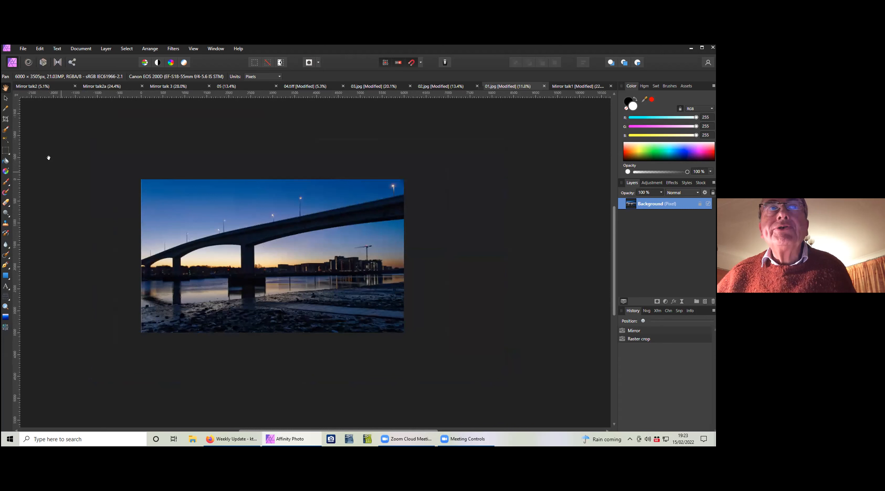
{"action": "left_click", "coordinate": [6, 119]}
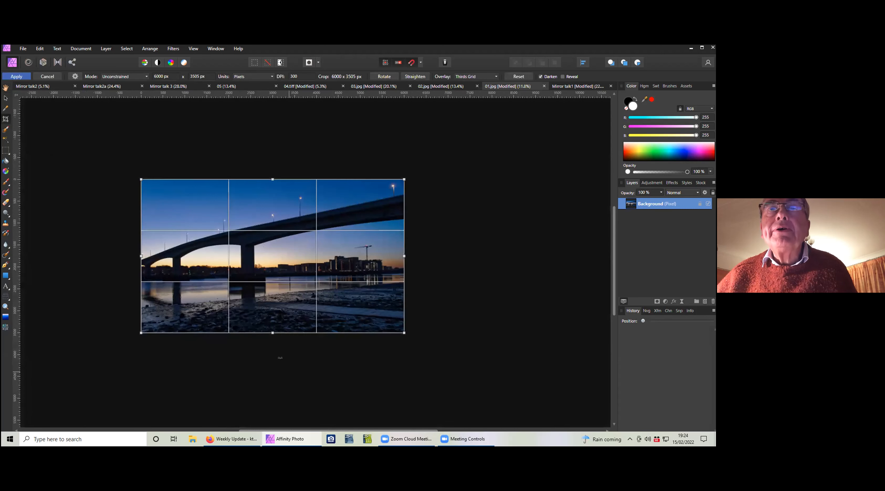
{"action": "left_click_drag", "start_coordinate": [268, 333], "coordinate": [272, 412]}
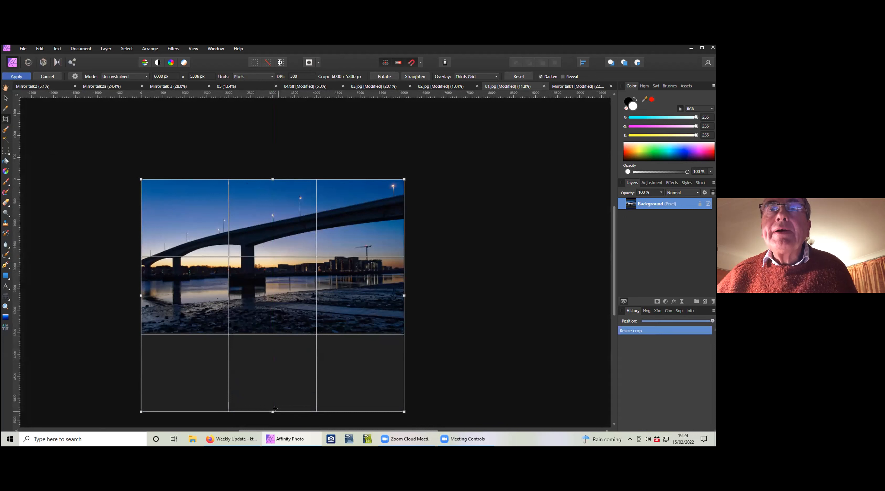
{"action": "left_click", "coordinate": [17, 76]}
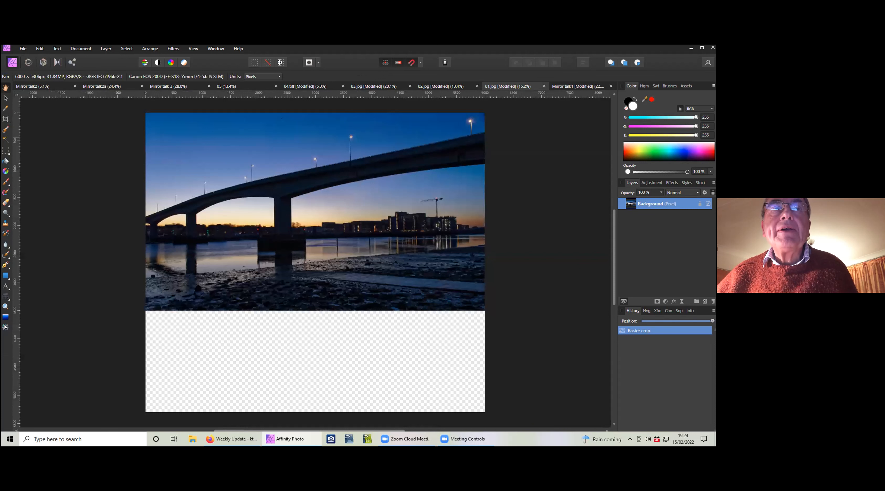
- Apply the Mirror filter with one mirror to the extended photo, positioning the mirror axis along the far shoreline
{"action": "left_click", "coordinate": [4, 326]}
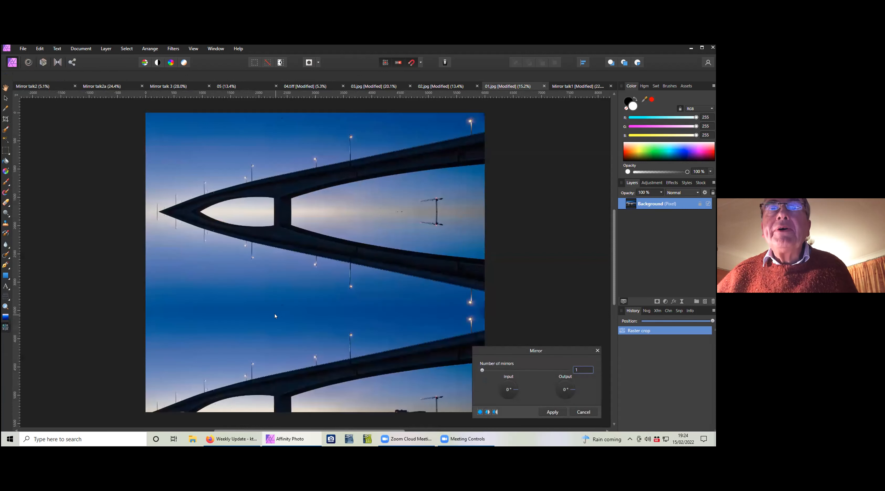
{"action": "left_click_drag", "start_coordinate": [307, 229], "coordinate": [302, 234]}
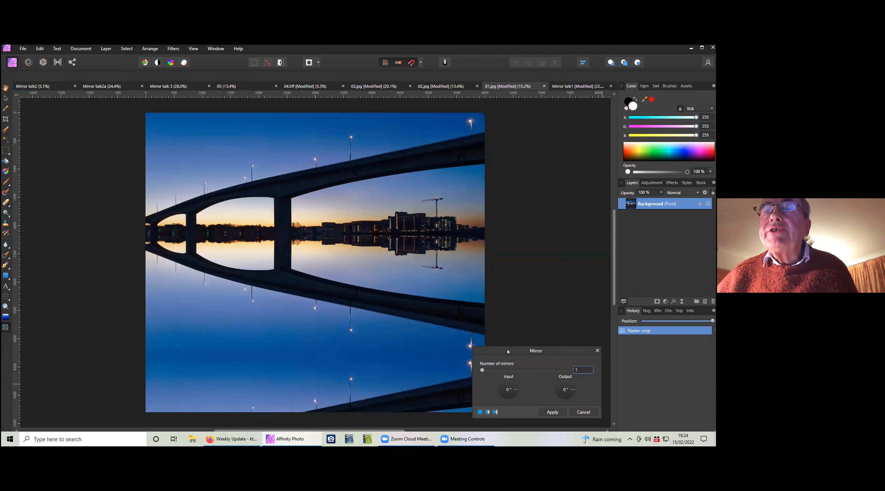
{"action": "left_click_drag", "start_coordinate": [505, 351], "coordinate": [544, 323]}
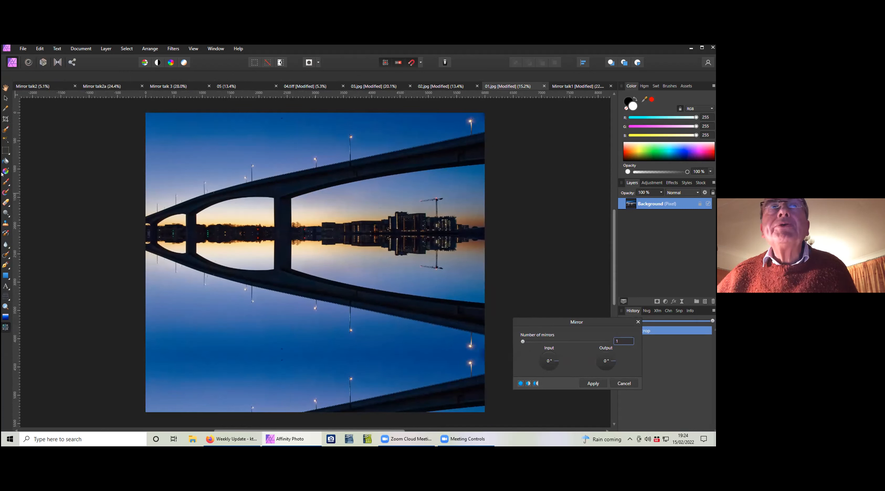
- Crop away the repeated bridge at the image's lower edge, leaving a 6000 x 4279 px picture
{"action": "left_click", "coordinate": [6, 119]}
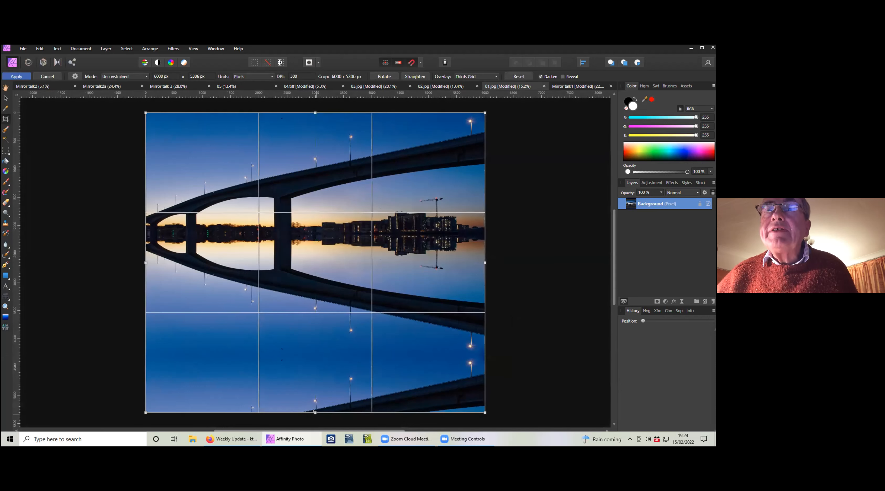
{"action": "left_click_drag", "start_coordinate": [316, 412], "coordinate": [320, 350]}
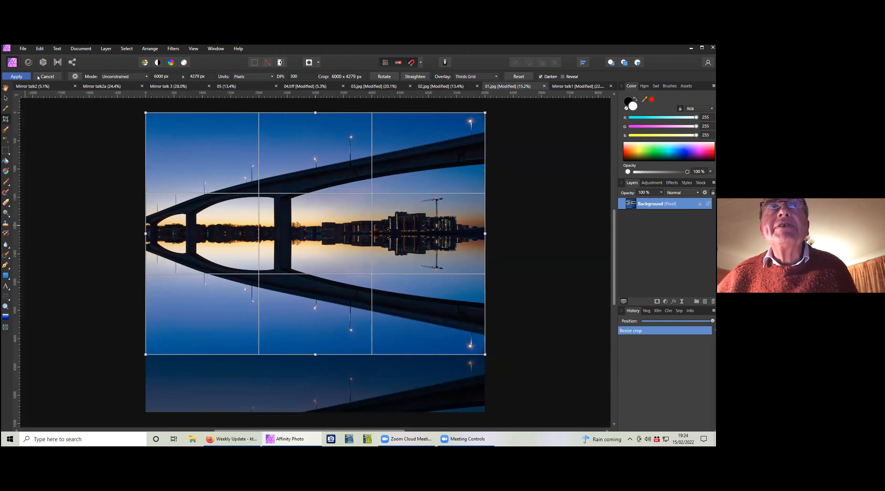
{"action": "left_click", "coordinate": [16, 76]}
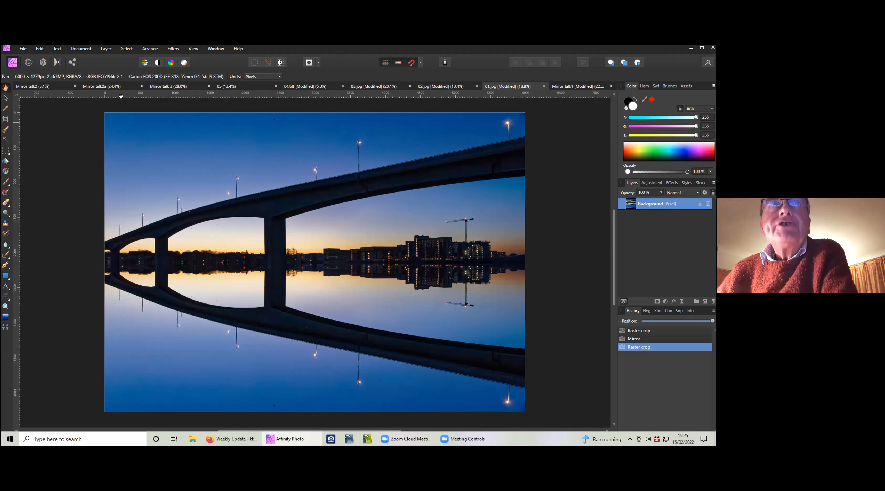
- Switch to the Mirror talk2 document and start the Mirror filter with one mirror, centring it on the guide intersection
{"action": "left_click", "coordinate": [54, 87]}
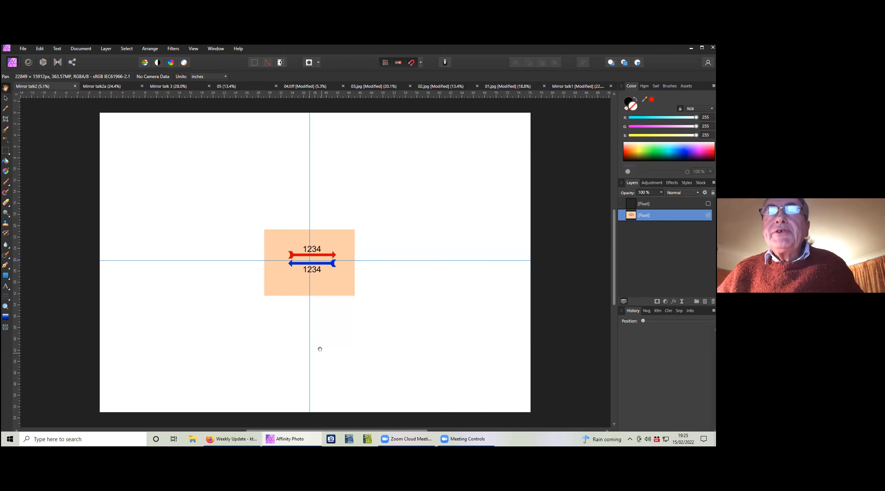
{"action": "scroll", "coordinate": [320, 350], "scroll_direction": "up", "scroll_amount": 1}
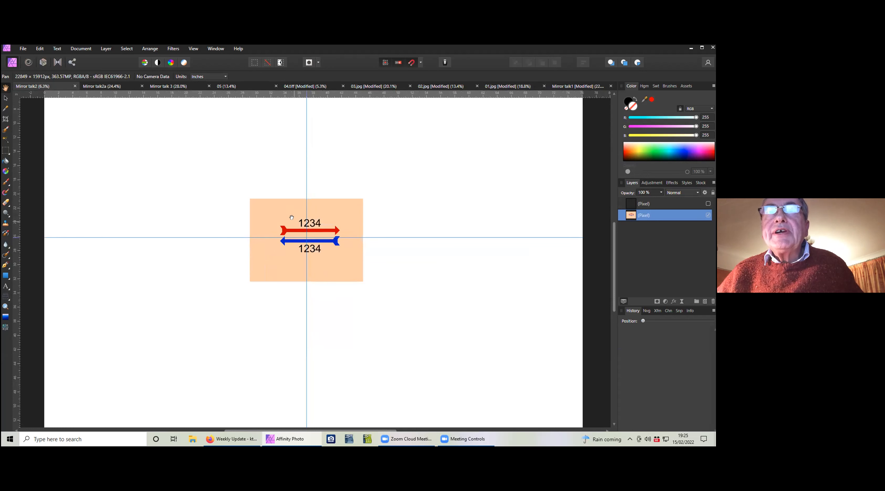
{"action": "scroll", "coordinate": [292, 218], "scroll_direction": "down", "scroll_amount": 2}
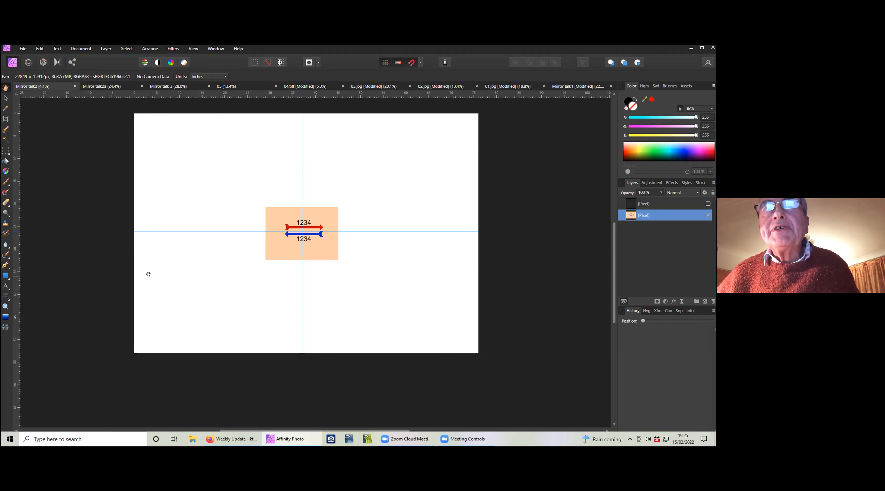
{"action": "left_click", "coordinate": [4, 327]}
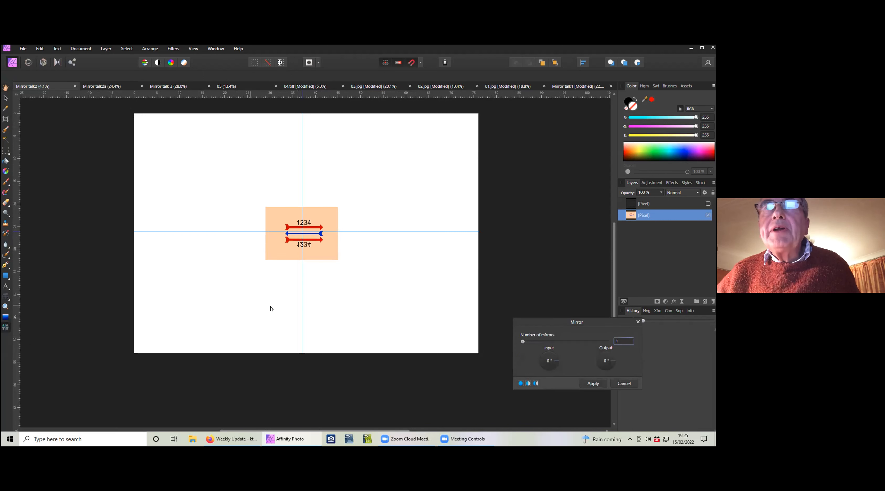
{"action": "left_click_drag", "start_coordinate": [300, 238], "coordinate": [302, 232]}
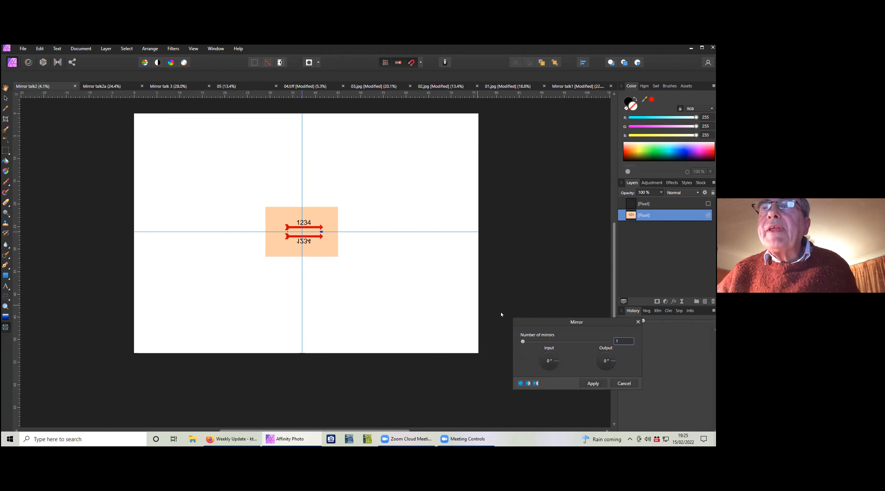
{"action": "left_click_drag", "start_coordinate": [544, 324], "coordinate": [393, 285]}
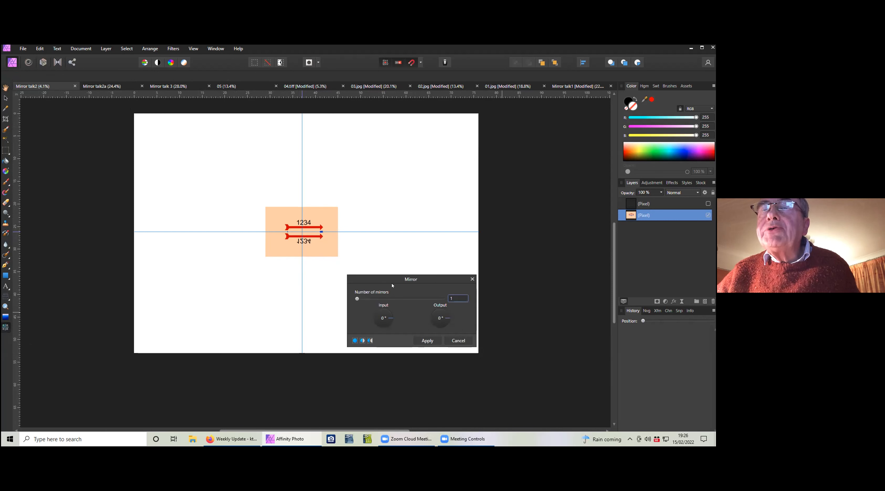
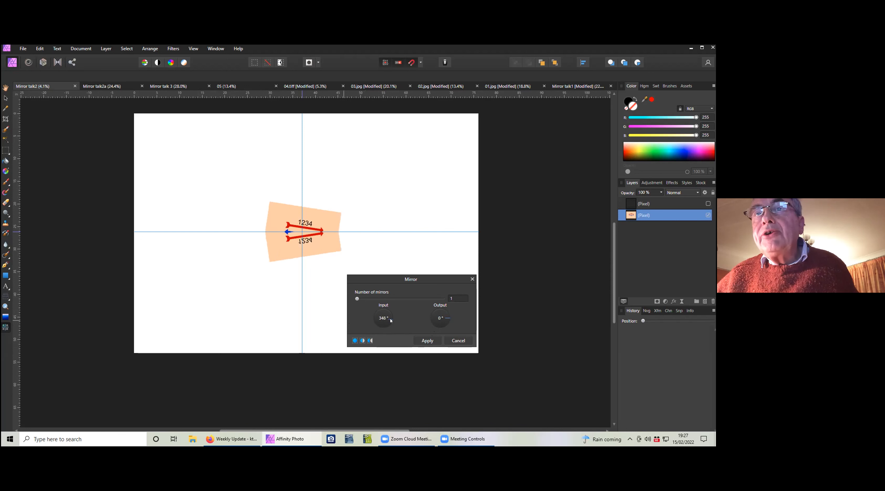
- Try different Input and Output angles on the mirrored arrows, returning both to 0°
{"action": "mouse_move", "coordinate": [386, 323]}
{"action": "left_mouse_down"}
{"action": "mouse_move", "coordinate": [376, 320]}
{"action": "mouse_move", "coordinate": [386, 318]}
{"action": "left_mouse_up"}
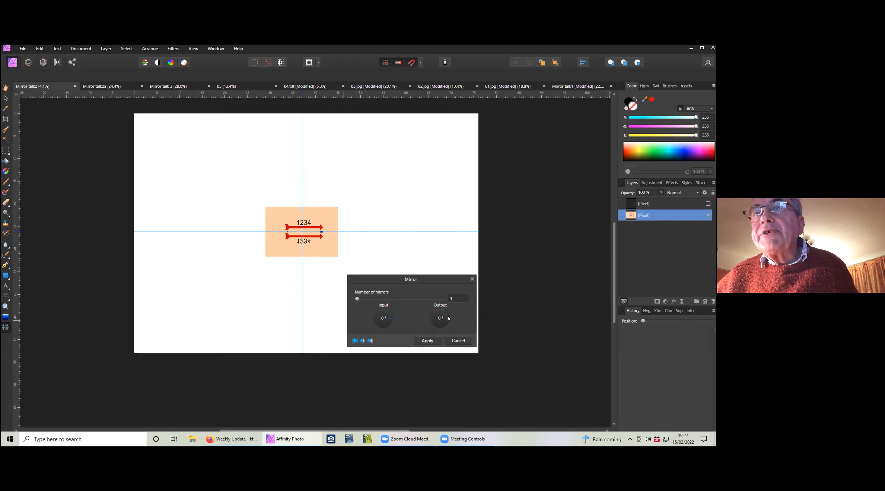
{"action": "mouse_move", "coordinate": [448, 320]}
{"action": "left_mouse_down"}
{"action": "mouse_move", "coordinate": [440, 310]}
{"action": "mouse_move", "coordinate": [432, 321]}
{"action": "mouse_move", "coordinate": [437, 311]}
{"action": "mouse_move", "coordinate": [449, 317]}
{"action": "left_mouse_up"}
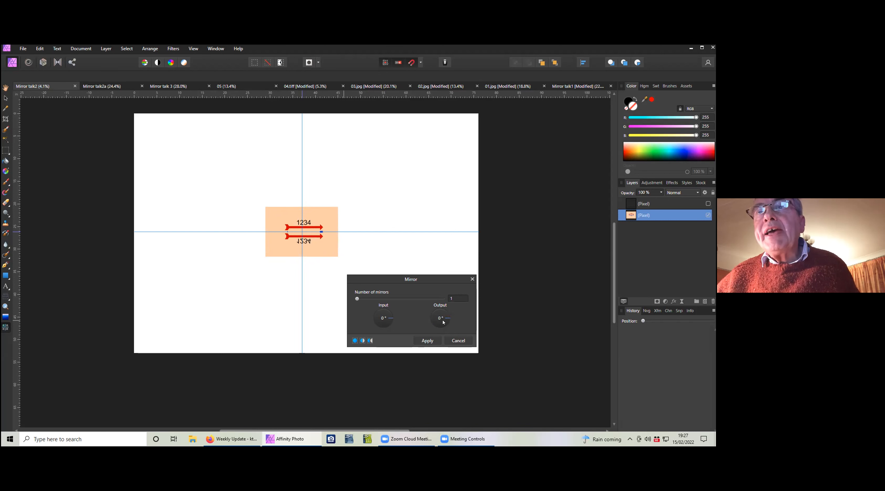
{"action": "mouse_move", "coordinate": [445, 321]}
{"action": "left_mouse_down"}
{"action": "mouse_move", "coordinate": [433, 322]}
{"action": "mouse_move", "coordinate": [446, 318]}
{"action": "left_mouse_up"}
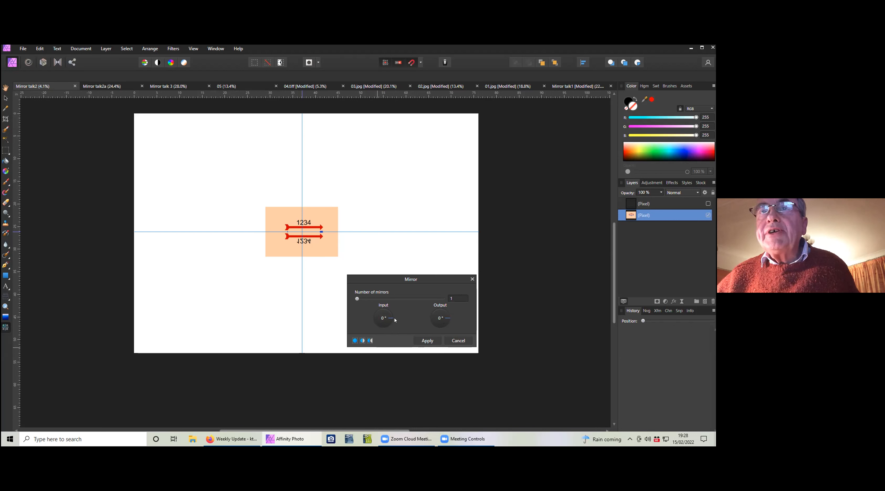
{"action": "mouse_move", "coordinate": [392, 320]}
{"action": "left_mouse_down"}
{"action": "mouse_move", "coordinate": [379, 327]}
{"action": "mouse_move", "coordinate": [373, 318]}
{"action": "mouse_move", "coordinate": [391, 318]}
{"action": "left_mouse_up"}
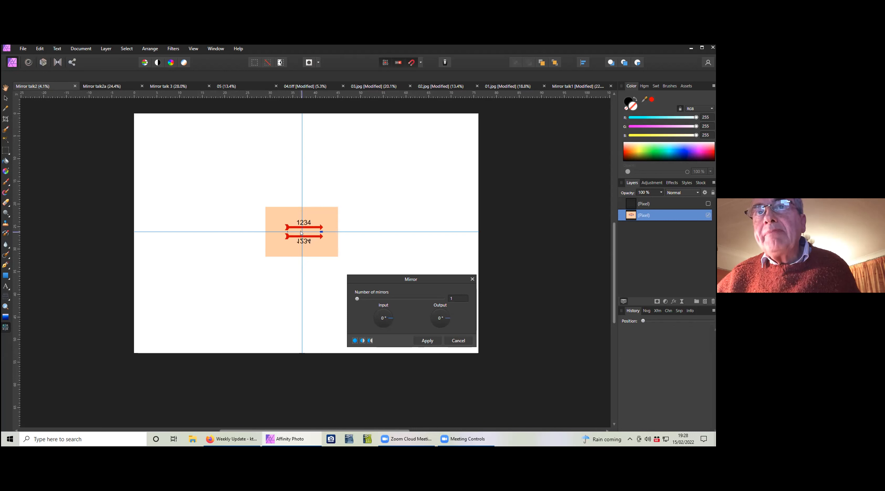
- Test small shifts of the mirror centre and an Input angle of 45°, restoring the guide-centred position and 0°
{"action": "mouse_move", "coordinate": [301, 231]}
{"action": "left_mouse_down"}
{"action": "mouse_move", "coordinate": [301, 279]}
{"action": "mouse_move", "coordinate": [302, 234]}
{"action": "left_mouse_up"}
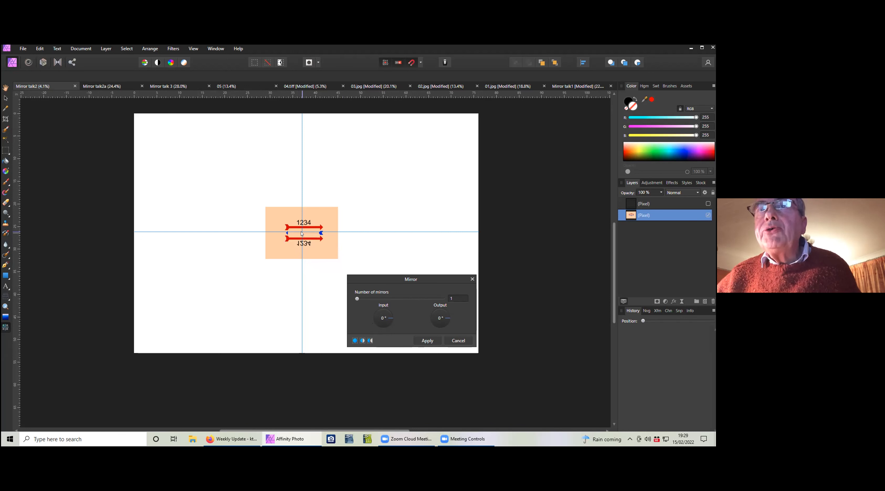
{"action": "mouse_move", "coordinate": [302, 234]}
{"action": "left_mouse_down"}
{"action": "mouse_move", "coordinate": [301, 277]}
{"action": "mouse_move", "coordinate": [302, 232]}
{"action": "left_mouse_up"}
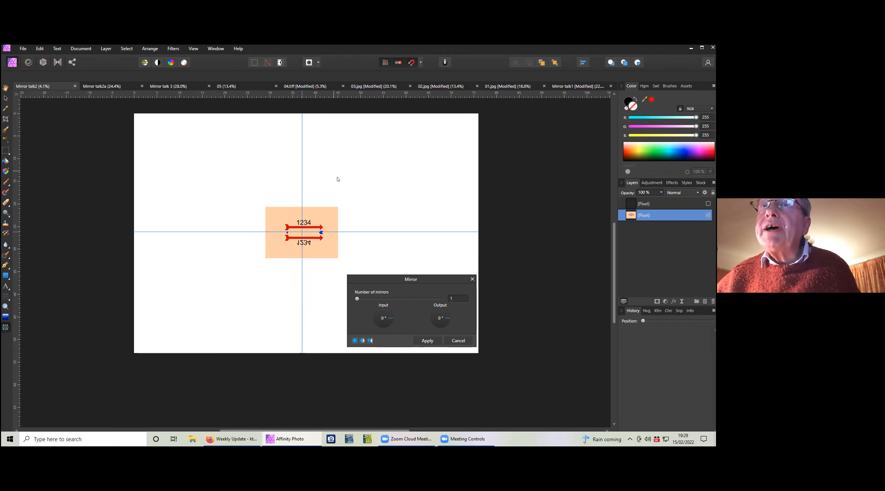
{"action": "left_click", "coordinate": [389, 312]}
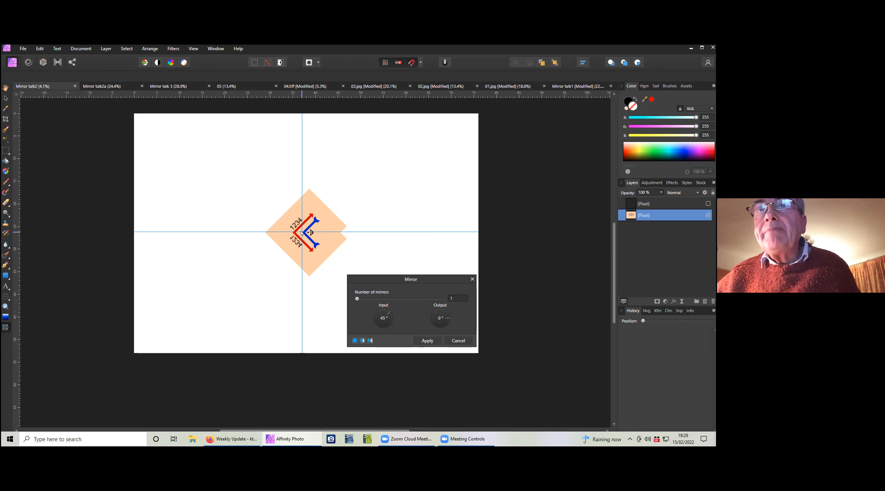
{"action": "mouse_move", "coordinate": [301, 232]}
{"action": "left_mouse_down"}
{"action": "mouse_move", "coordinate": [188, 198]}
{"action": "mouse_move", "coordinate": [283, 217]}
{"action": "mouse_move", "coordinate": [204, 221]}
{"action": "mouse_move", "coordinate": [302, 233]}
{"action": "left_mouse_up"}
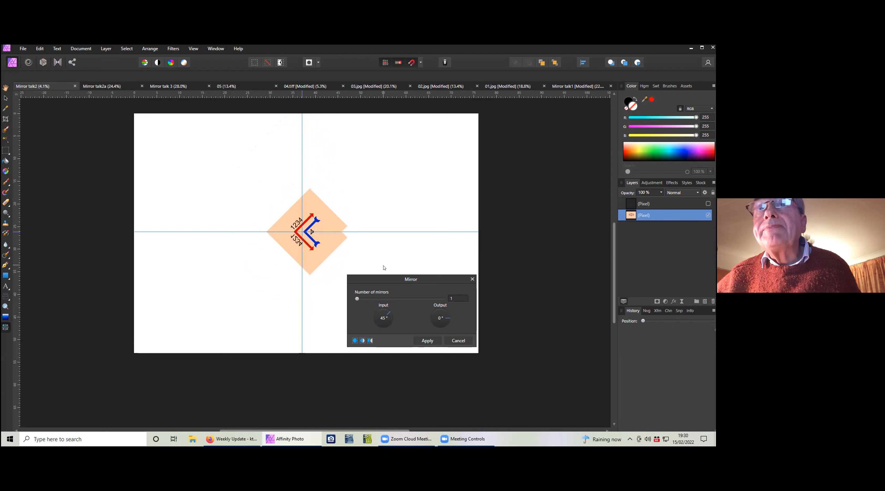
{"action": "left_click", "coordinate": [390, 320]}
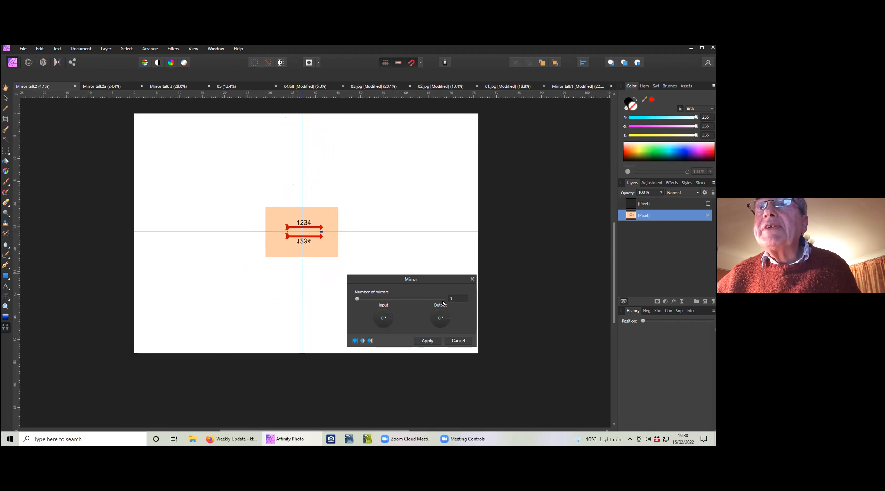
- Set the number of mirrors to 2 on the arrows and adjust the mirror centre near the guide intersection
{"action": "scroll", "coordinate": [451, 299], "scroll_direction": "up", "scroll_amount": 1}
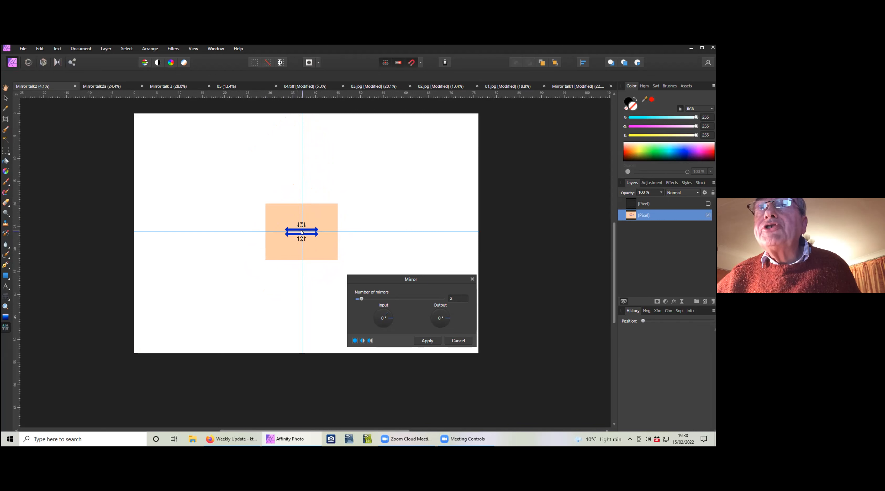
{"action": "mouse_move", "coordinate": [302, 233]}
{"action": "left_mouse_down"}
{"action": "mouse_move", "coordinate": [349, 211]}
{"action": "mouse_move", "coordinate": [367, 186]}
{"action": "mouse_move", "coordinate": [303, 229]}
{"action": "mouse_move", "coordinate": [296, 215]}
{"action": "mouse_move", "coordinate": [300, 226]}
{"action": "mouse_move", "coordinate": [334, 226]}
{"action": "mouse_move", "coordinate": [330, 245]}
{"action": "mouse_move", "coordinate": [330, 216]}
{"action": "mouse_move", "coordinate": [301, 225]}
{"action": "left_mouse_up"}
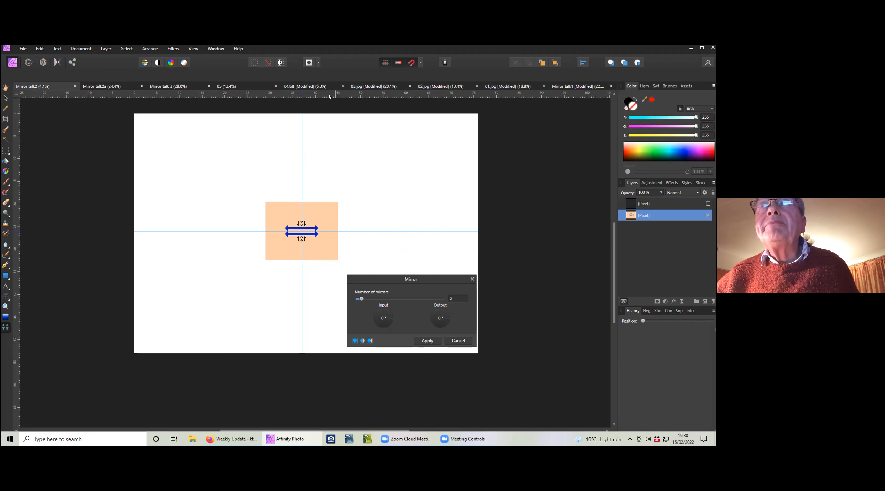
- Switch to the 04.tiff staircase photo and start the Mirror filter with one mirror, centring it on the guide intersection
{"action": "left_click", "coordinate": [309, 86]}
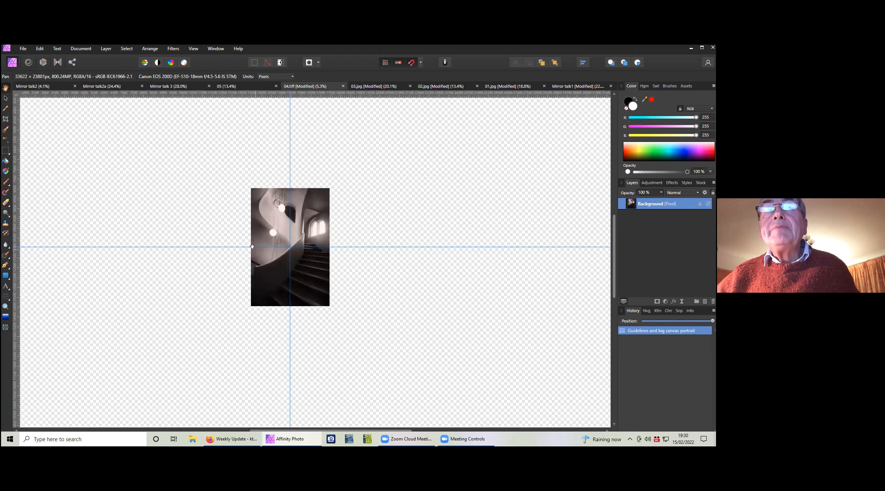
{"action": "scroll", "coordinate": [252, 246], "scroll_direction": "down", "scroll_amount": 1}
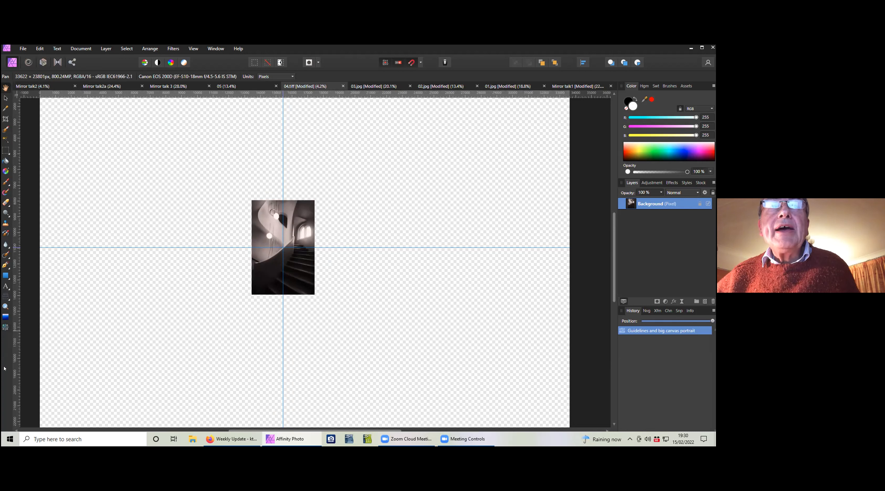
{"action": "left_click", "coordinate": [5, 328]}
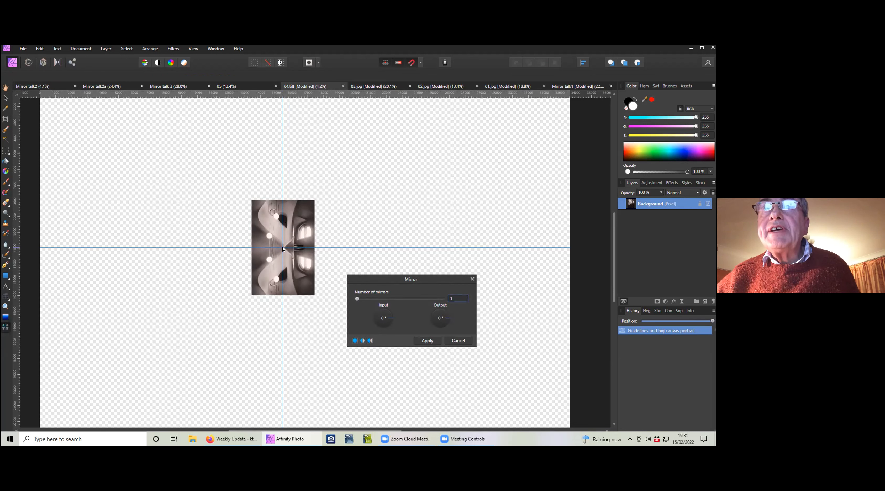
{"action": "mouse_move", "coordinate": [283, 249]}
{"action": "left_mouse_down"}
{"action": "mouse_move", "coordinate": [282, 348]}
{"action": "mouse_move", "coordinate": [283, 248]}
{"action": "left_mouse_up"}
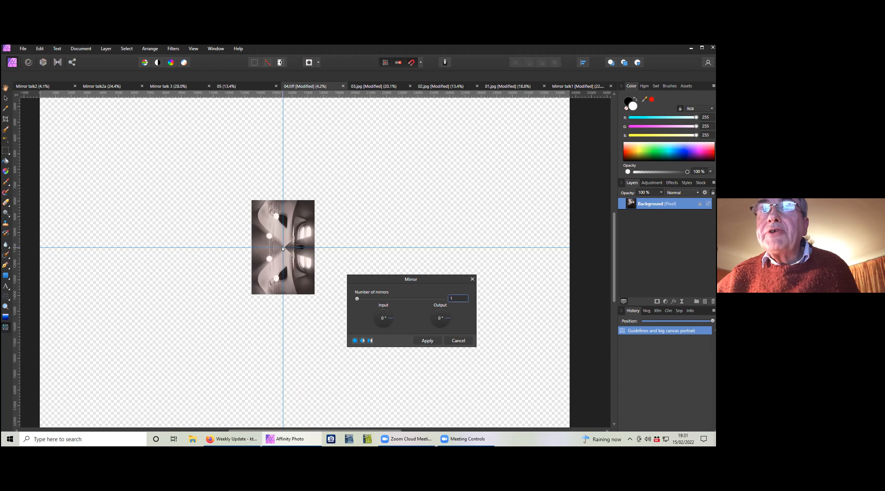
- Try an Input angle of 270° on the staircase, shifting the mirror centre off the guides and returning it to their intersection
{"action": "left_click", "coordinate": [383, 327]}
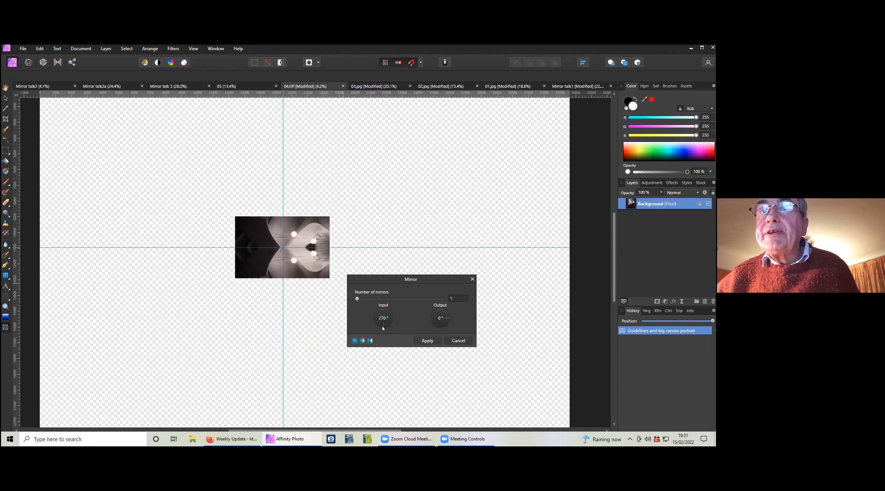
{"action": "left_click_drag", "start_coordinate": [282, 249], "coordinate": [293, 232]}
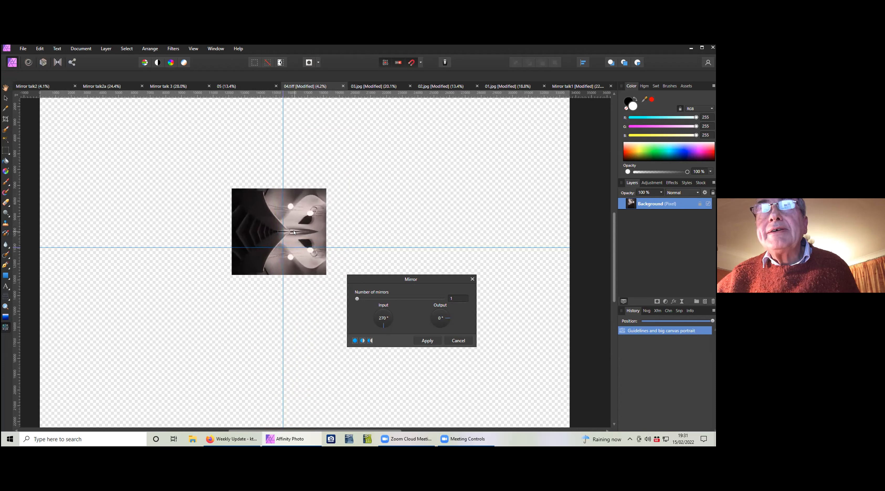
{"action": "scroll", "coordinate": [294, 233], "scroll_direction": "up", "scroll_amount": 4}
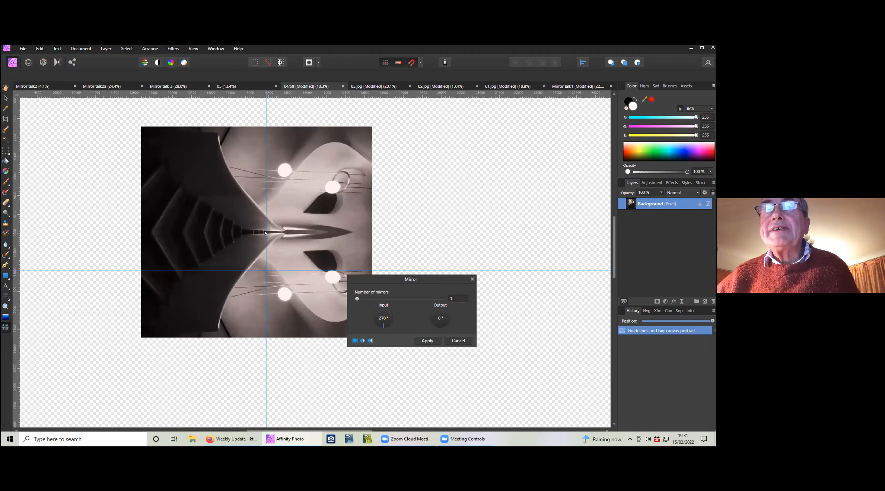
{"action": "left_click_drag", "start_coordinate": [266, 236], "coordinate": [266, 270]}
{"action": "scroll", "coordinate": [267, 258], "scroll_direction": "down", "scroll_amount": 2}
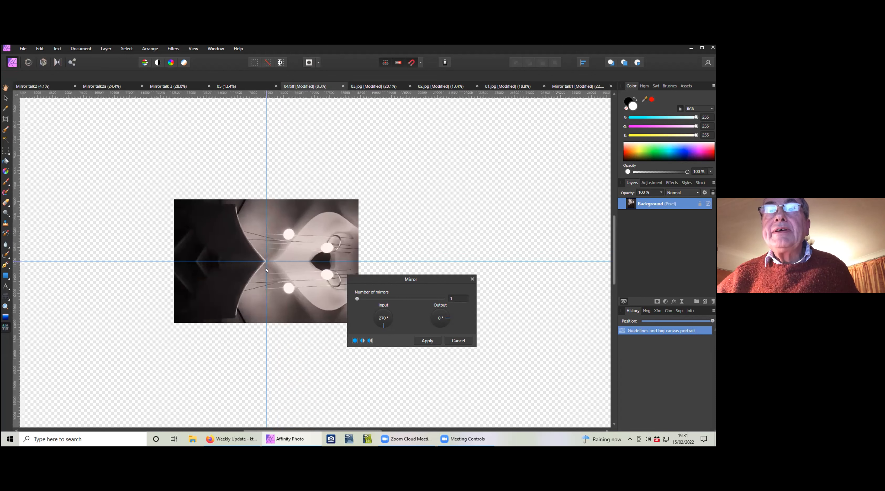
- Try Input angles of 180° and 90° on the staircase, moving the mirror centre away from the guide intersection at each angle
{"action": "left_click", "coordinate": [373, 318]}
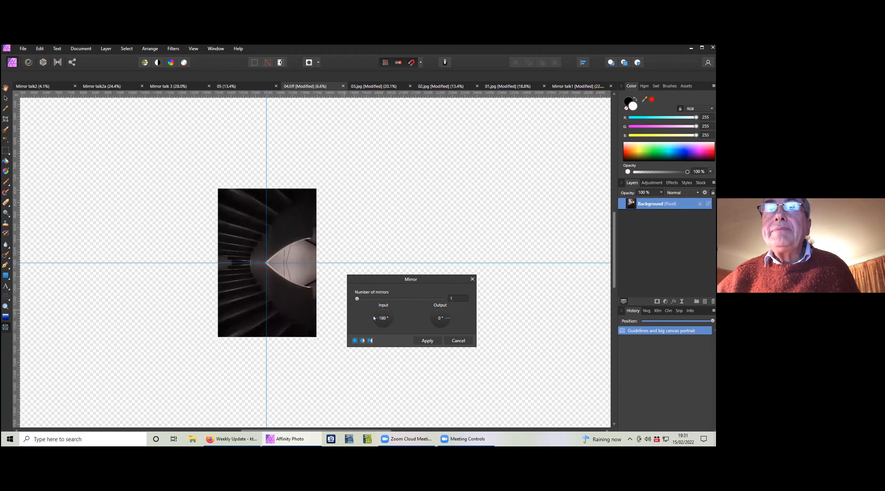
{"action": "left_click_drag", "start_coordinate": [265, 262], "coordinate": [242, 237]}
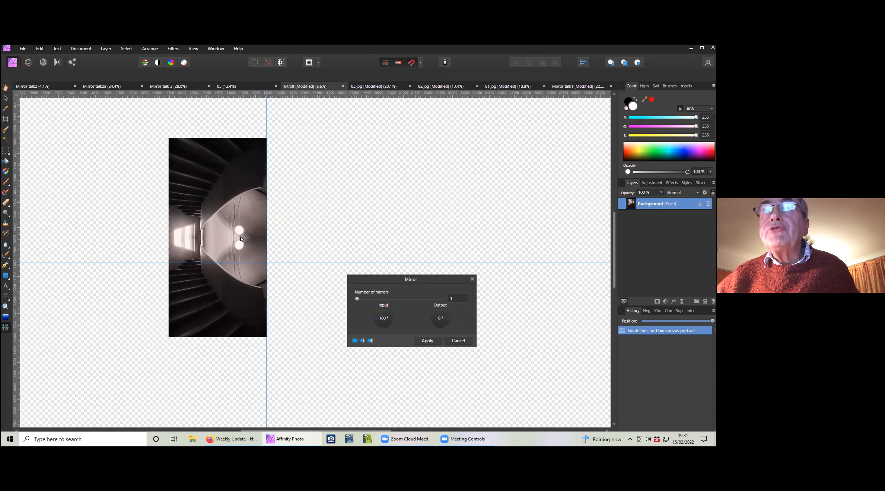
{"action": "left_click", "coordinate": [379, 312]}
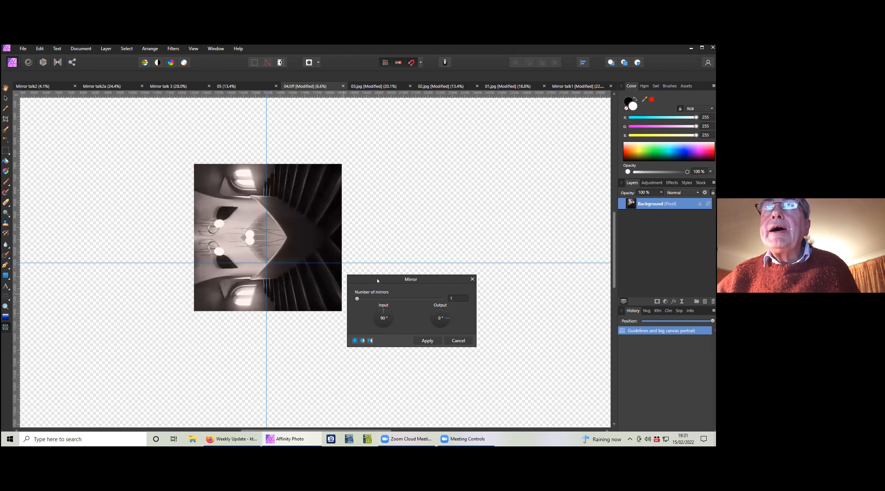
{"action": "left_click_drag", "start_coordinate": [377, 281], "coordinate": [442, 116]}
{"action": "left_click_drag", "start_coordinate": [264, 262], "coordinate": [217, 288]}
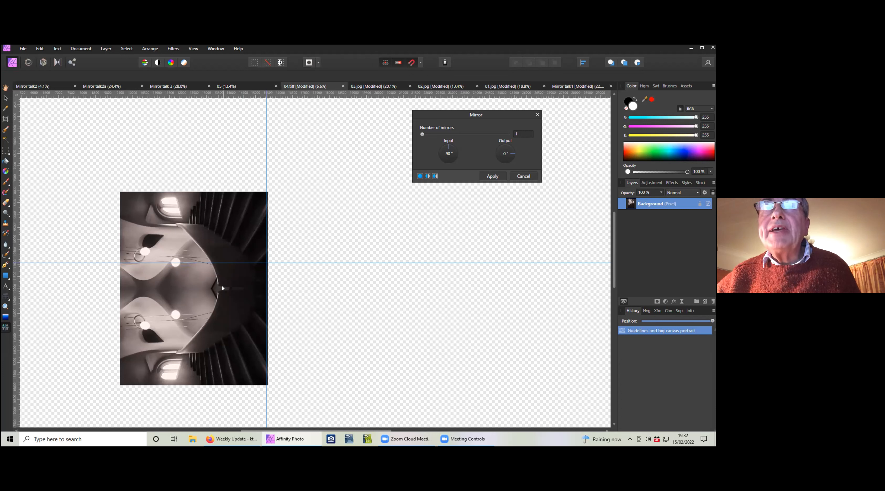
{"action": "mouse_move", "coordinate": [222, 289]}
{"action": "left_mouse_down"}
{"action": "mouse_move", "coordinate": [215, 291]}
{"action": "mouse_move", "coordinate": [251, 291]}
{"action": "mouse_move", "coordinate": [226, 291]}
{"action": "left_mouse_up"}
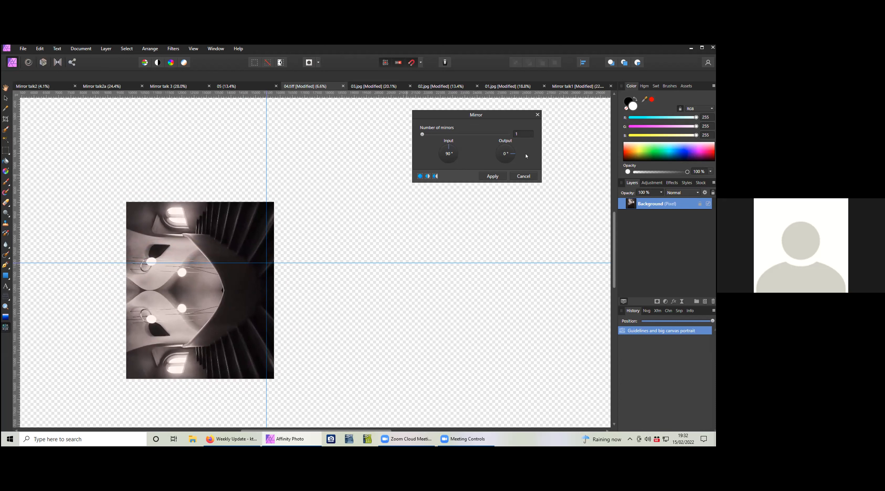
- Try an Output angle of 270°, return it to 0° and recentre the mirror on the guide intersection
{"action": "left_click", "coordinate": [504, 161]}
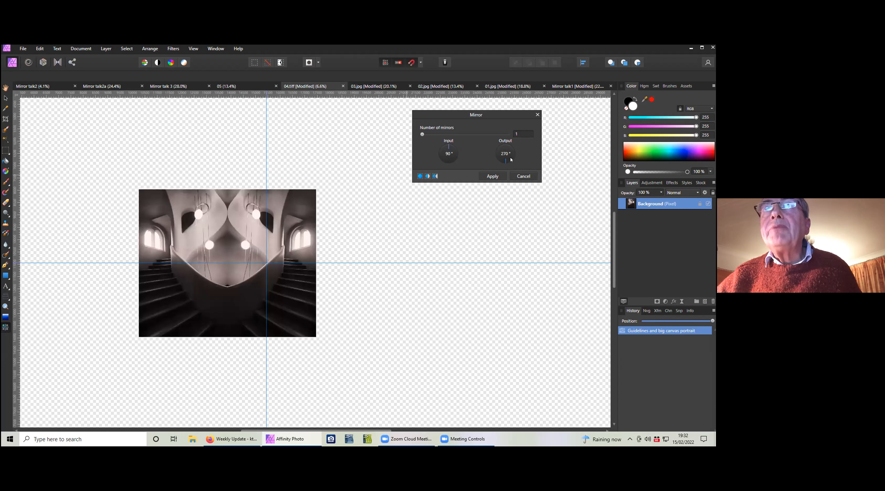
{"action": "left_click", "coordinate": [513, 155]}
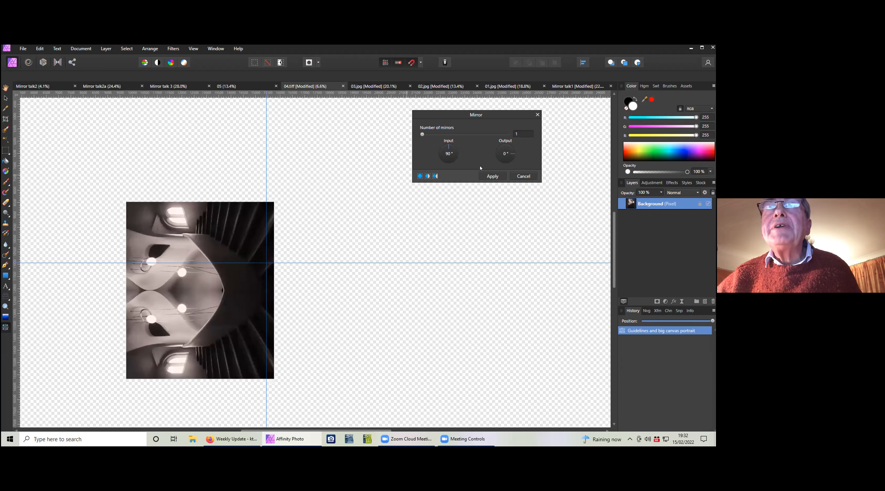
{"action": "left_click_drag", "start_coordinate": [203, 309], "coordinate": [265, 263]}
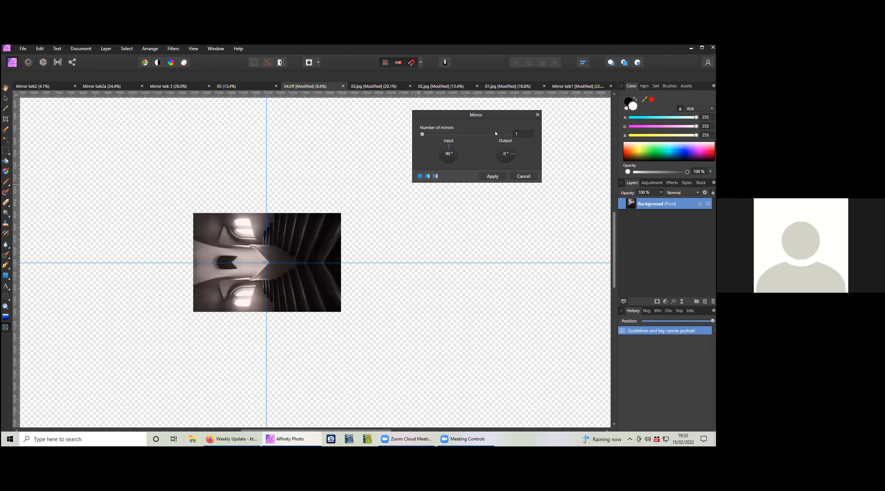
- Set the number of mirrors to 2 on the staircase, test a shifted mirror centre and restore it to the guide intersection
{"action": "left_click", "coordinate": [517, 134]}
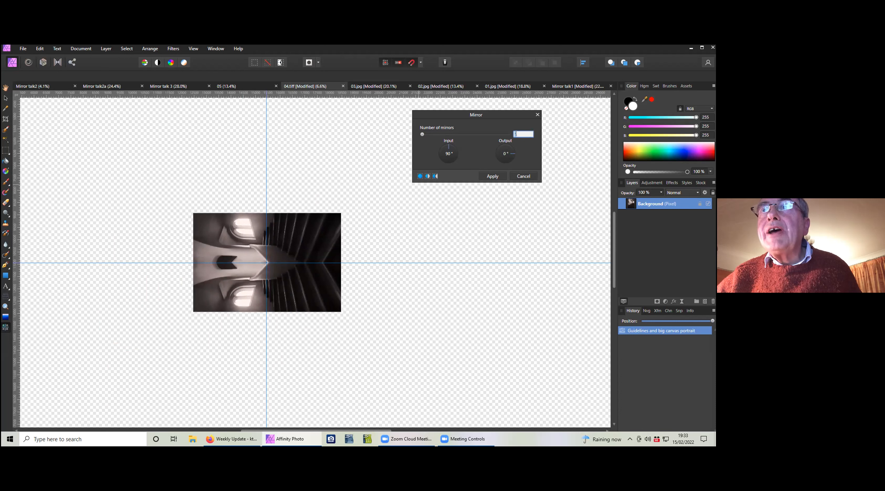
{"action": "type", "text": "2"}
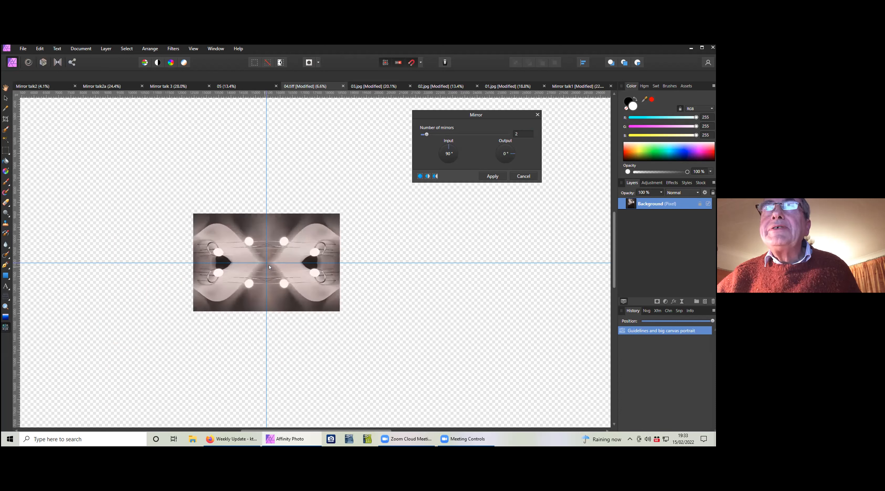
{"action": "left_click_drag", "start_coordinate": [265, 262], "coordinate": [285, 279]}
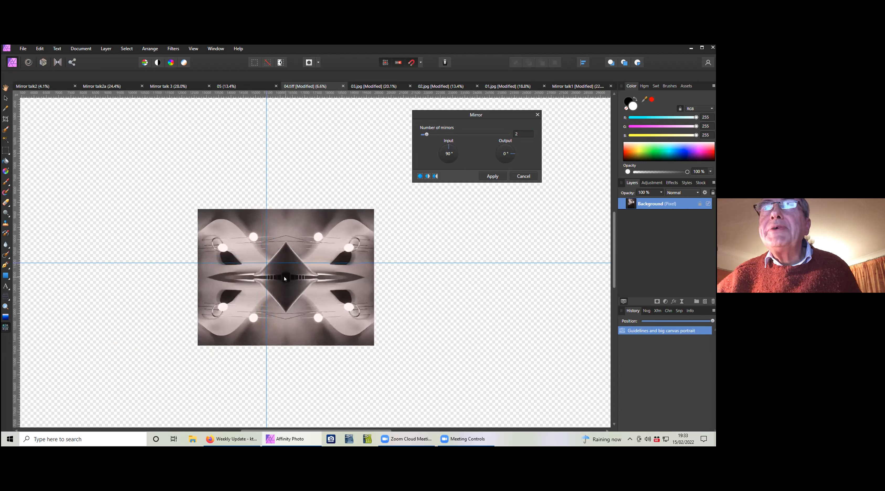
{"action": "left_click", "coordinate": [266, 264]}
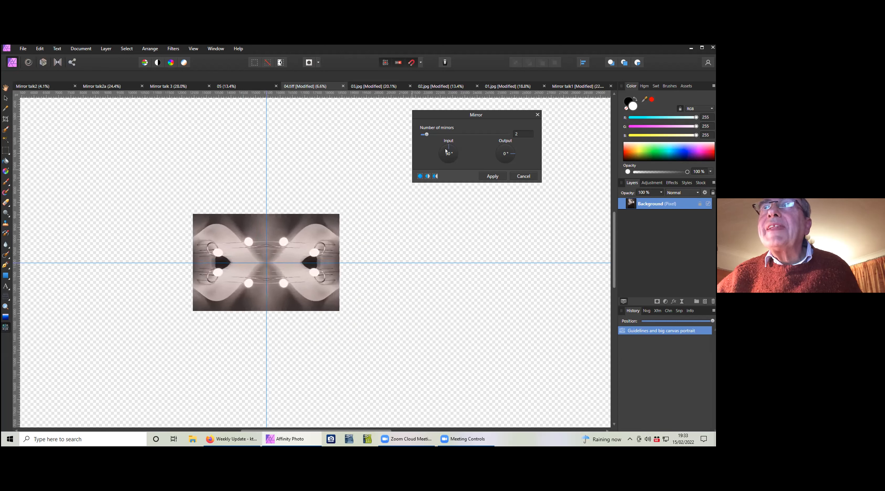
- Try Input angles of 0° and 180° with two mirrors, repositioning the mirror centre to form different symmetrical staircase patterns
{"action": "left_click", "coordinate": [458, 155]}
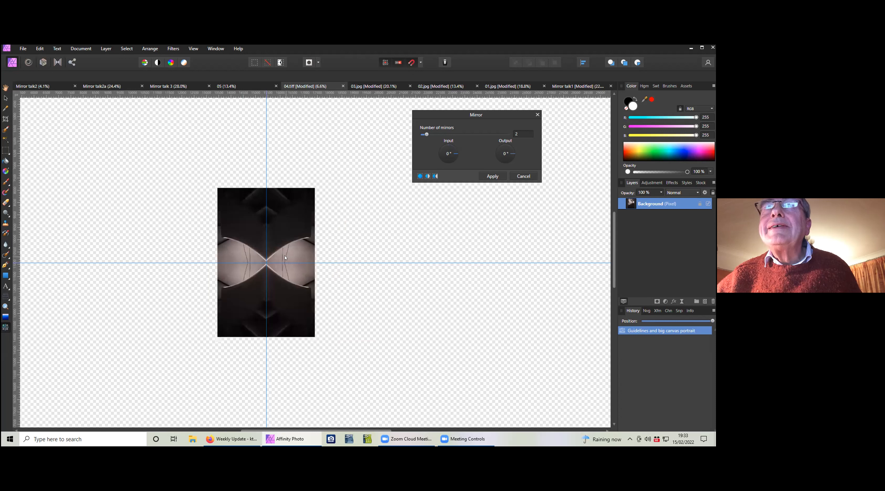
{"action": "left_click_drag", "start_coordinate": [264, 263], "coordinate": [311, 243]}
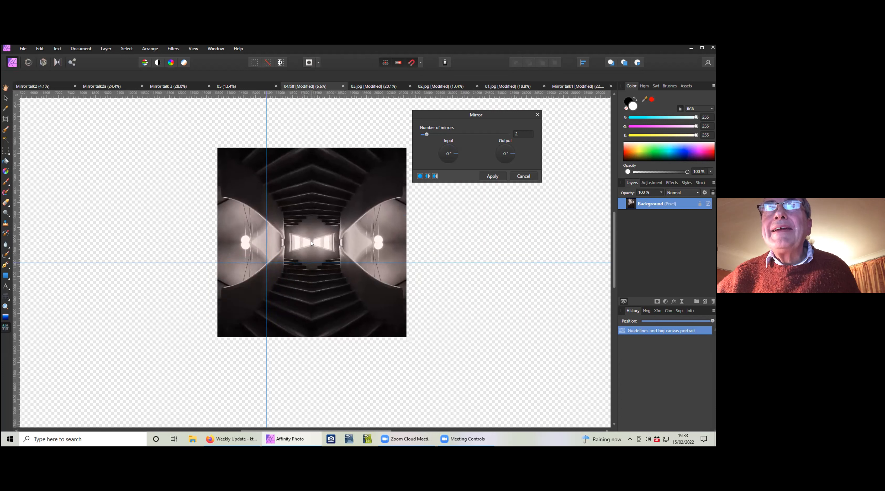
{"action": "left_click_drag", "start_coordinate": [311, 242], "coordinate": [310, 245]}
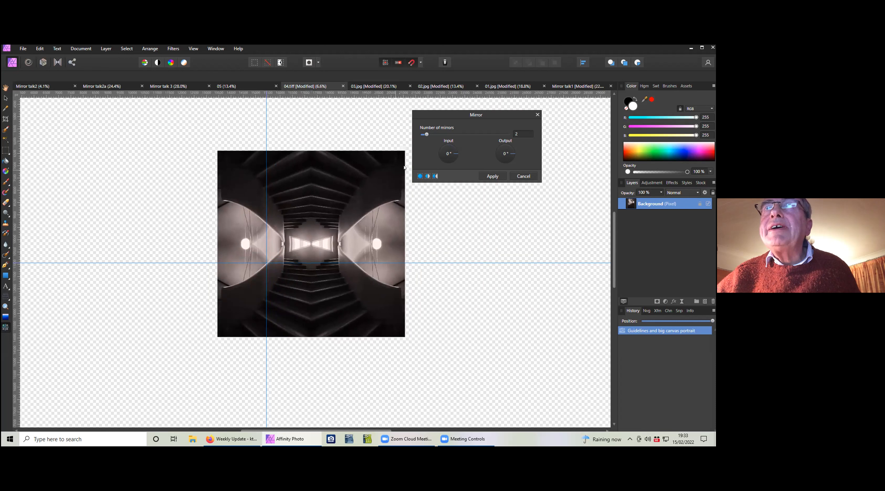
{"action": "left_click", "coordinate": [444, 156]}
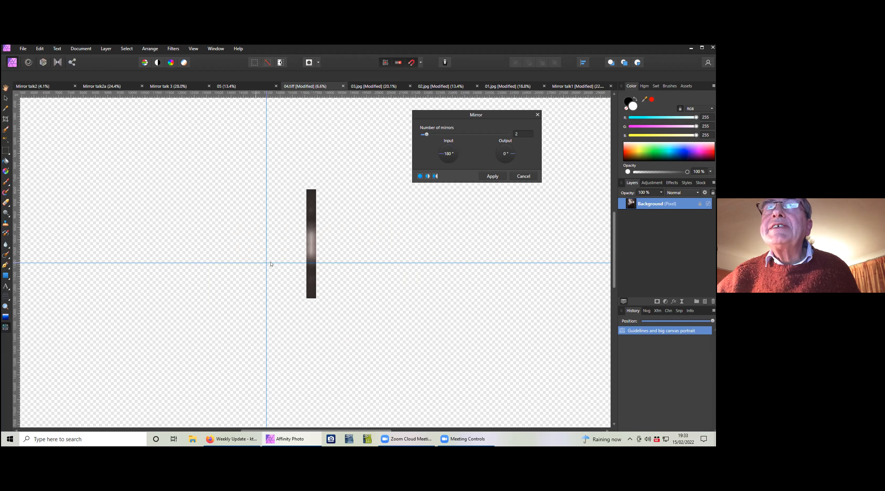
{"action": "left_click_drag", "start_coordinate": [307, 258], "coordinate": [236, 268]}
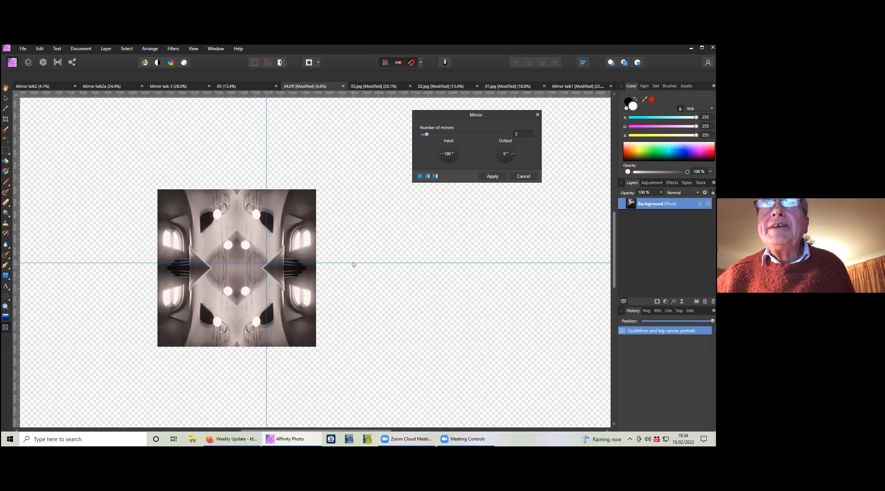
- Return to the Mirror talk2 document and nudge the two-mirror centre onto the guide intersection
{"action": "left_click", "coordinate": [93, 87]}
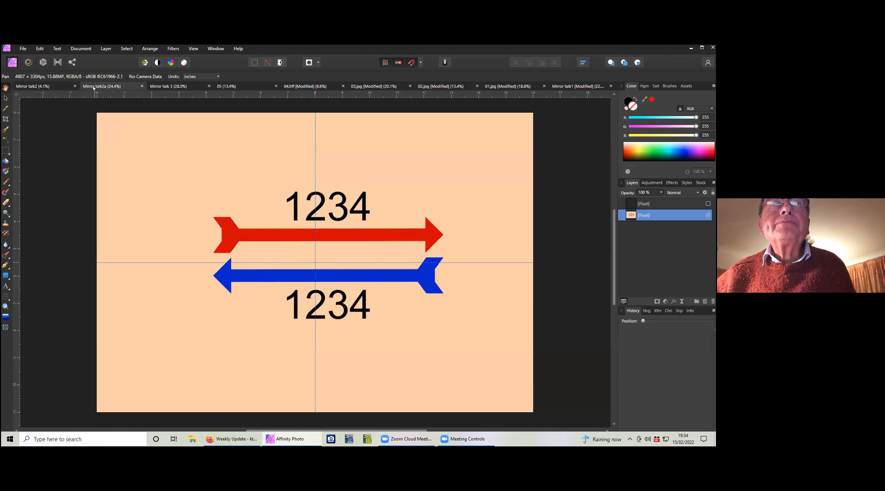
{"action": "left_click", "coordinate": [52, 87]}
{"action": "scroll", "coordinate": [308, 228], "scroll_direction": "up", "scroll_amount": 2}
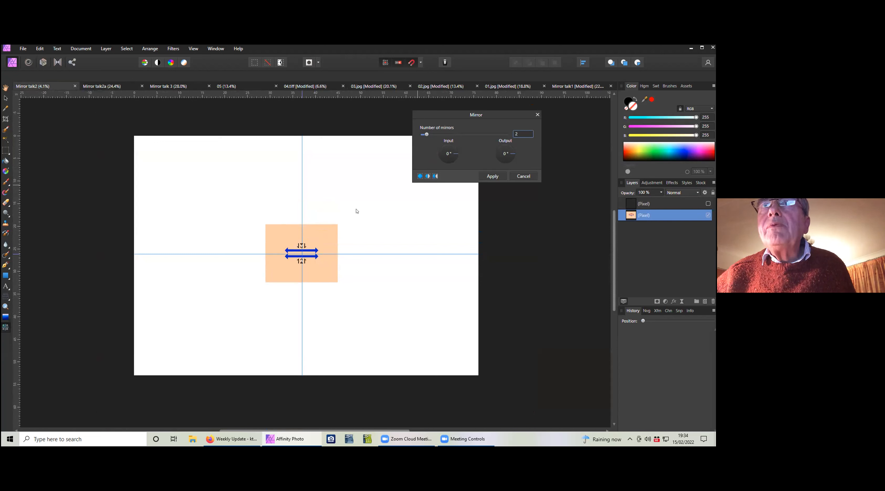
{"action": "left_click_drag", "start_coordinate": [302, 256], "coordinate": [301, 255]}
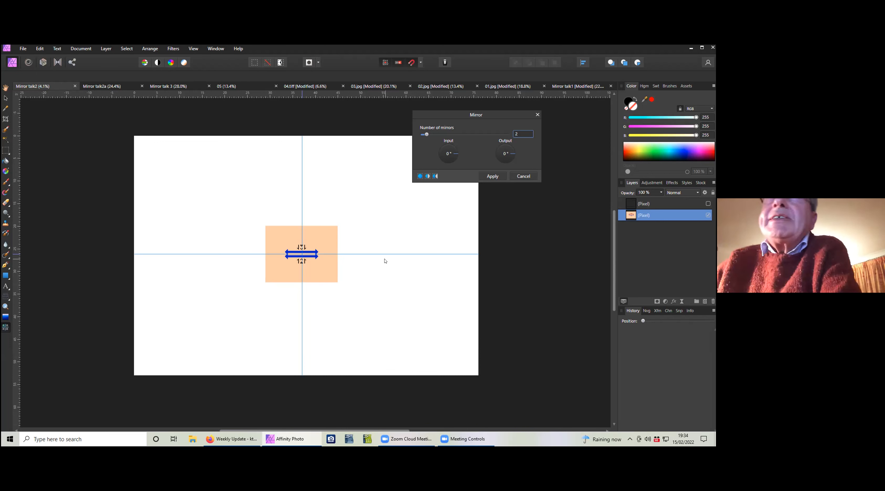
- Increase the number of mirrors on the arrows to 3, 4 and finally 5
{"action": "left_click", "coordinate": [517, 134]}
{"action": "type", "text": "3"}
{"action": "key", "text": "Return"}
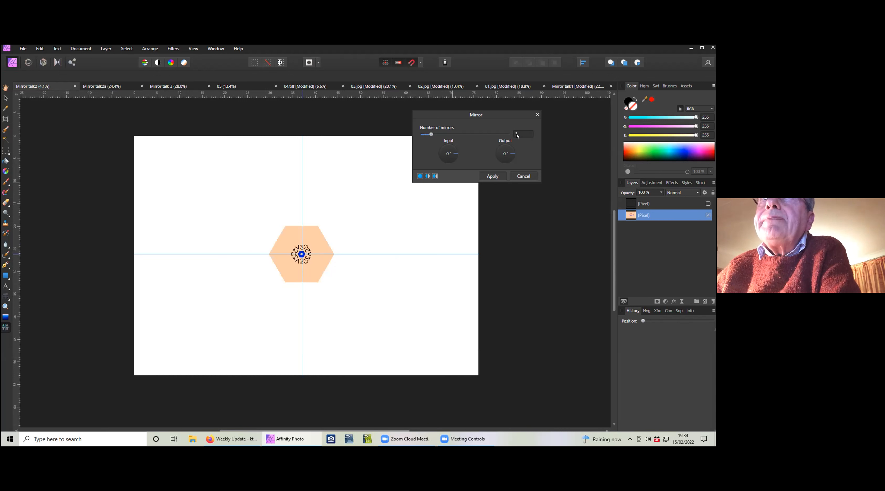
{"action": "type", "text": "4"}
{"action": "key", "text": "Return"}
{"action": "type", "text": "5"}
{"action": "key", "text": "Return"}
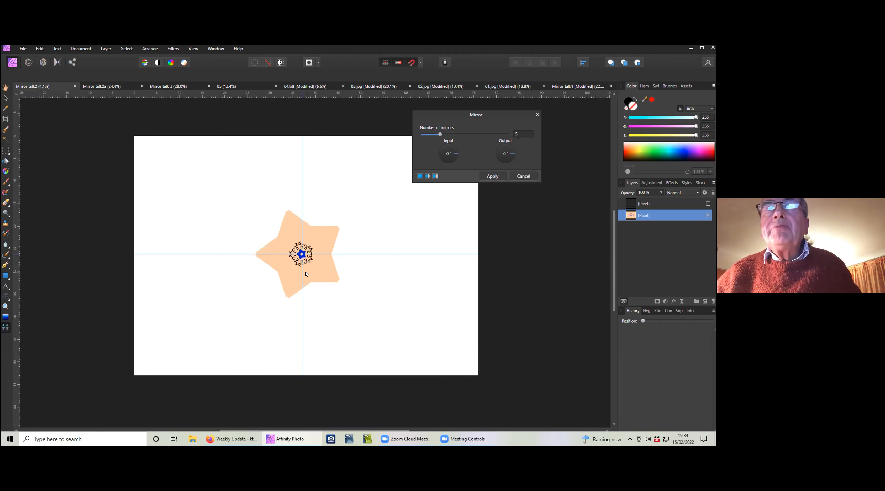
- Show the hidden outline layer over the five-mirror star and switch to the Mirror talk2a document
{"action": "scroll", "coordinate": [306, 273], "scroll_direction": "up", "scroll_amount": 3}
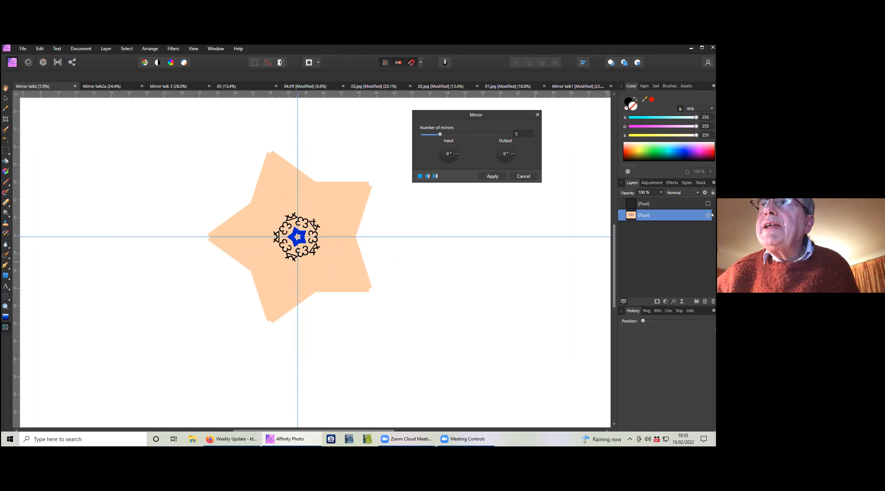
{"action": "left_click", "coordinate": [708, 203]}
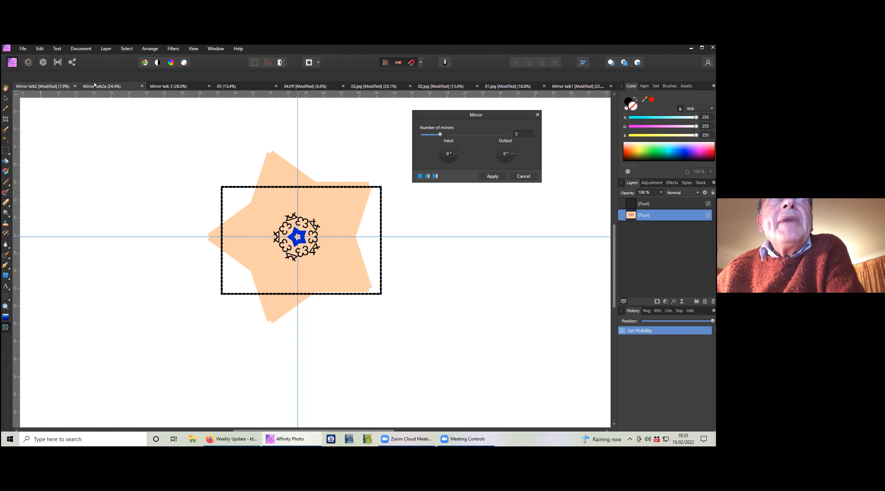
{"action": "left_click", "coordinate": [102, 86]}
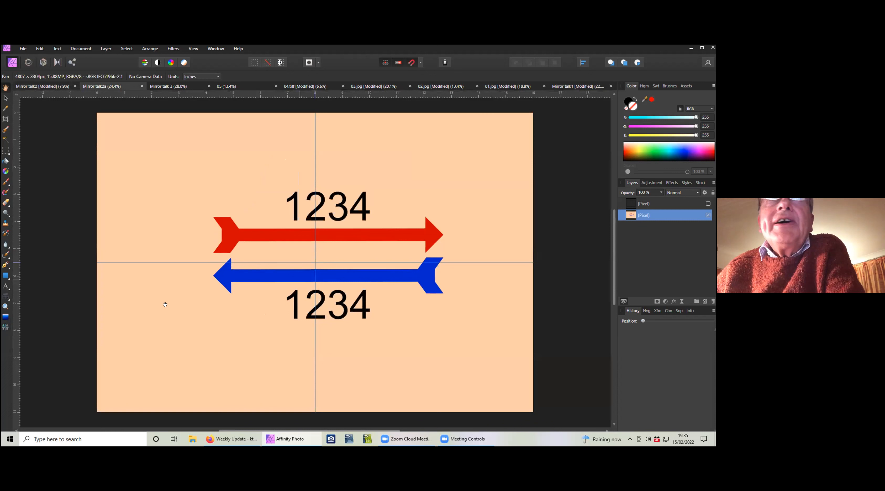
- Start the Mirror filter on the numbered arrows, place its centre on the guide intersection and raise the number of mirrors to 4
{"action": "left_click", "coordinate": [6, 327]}
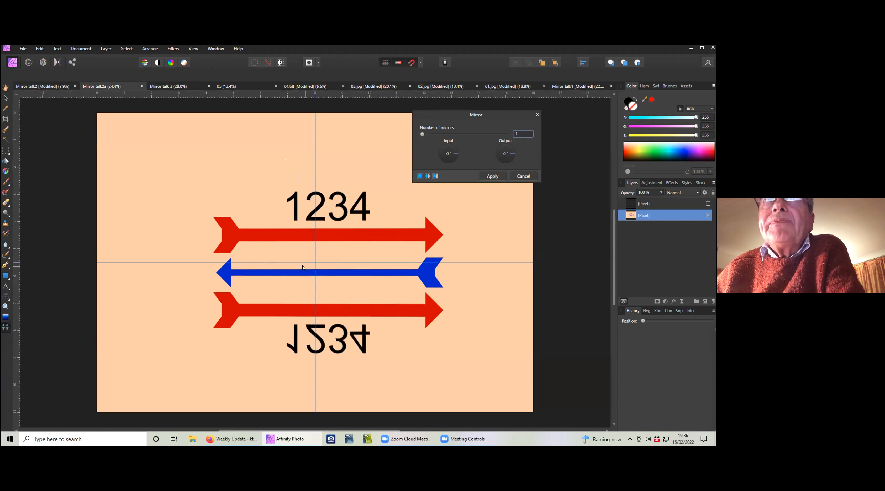
{"action": "left_click_drag", "start_coordinate": [315, 272], "coordinate": [314, 264]}
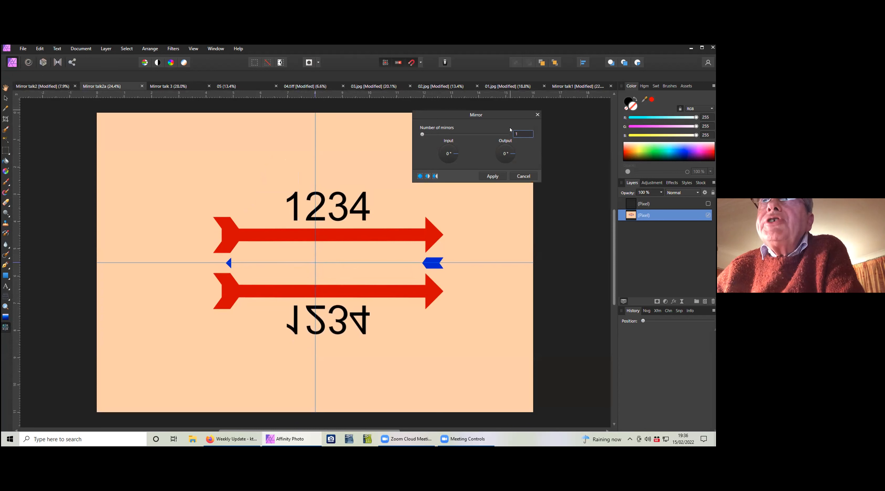
{"action": "left_click", "coordinate": [515, 134]}
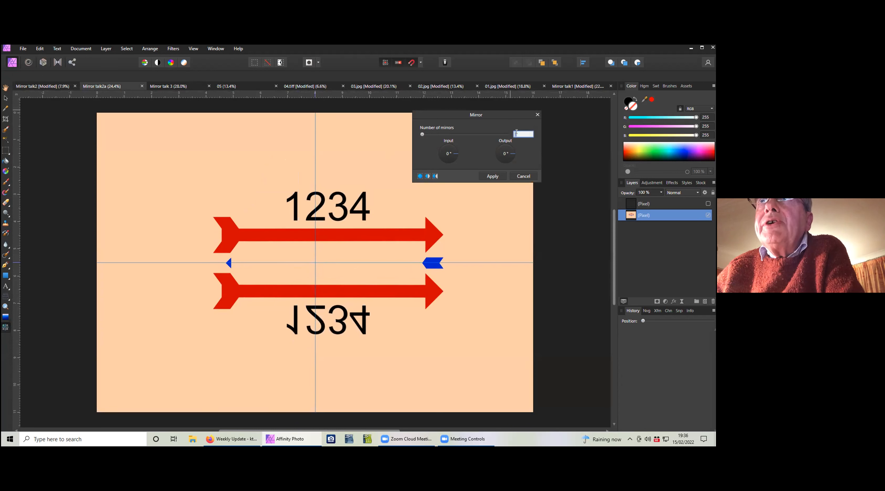
{"action": "type", "text": "2"}
{"action": "key", "text": "Return"}
{"action": "scroll", "coordinate": [516, 135], "scroll_direction": "up", "scroll_amount": 3}
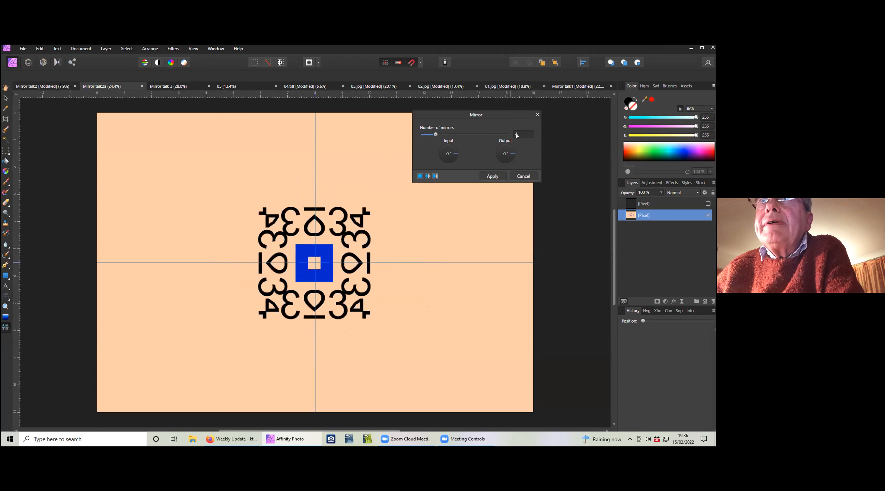
- Increase the number of mirrors on the arrows through 6, 8 and 10 to 12
{"action": "scroll", "coordinate": [516, 136], "scroll_direction": "up", "scroll_amount": 1}
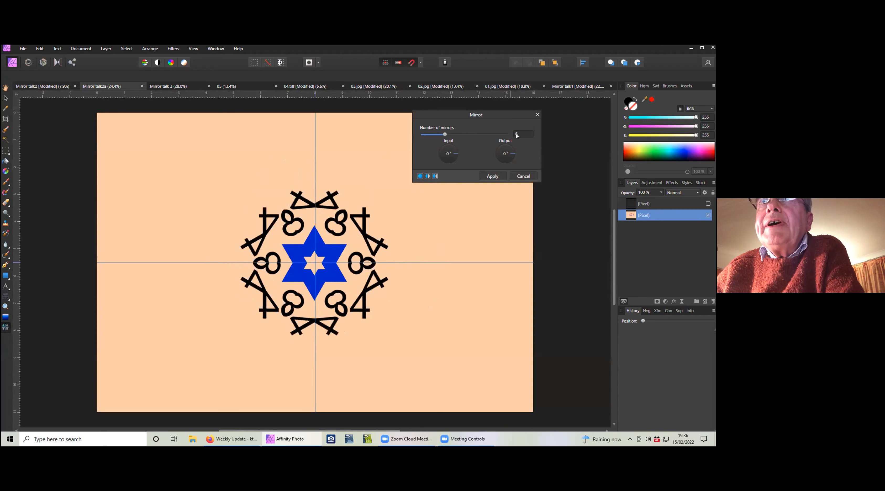
{"action": "scroll", "coordinate": [516, 136], "scroll_direction": "up", "scroll_amount": 2}
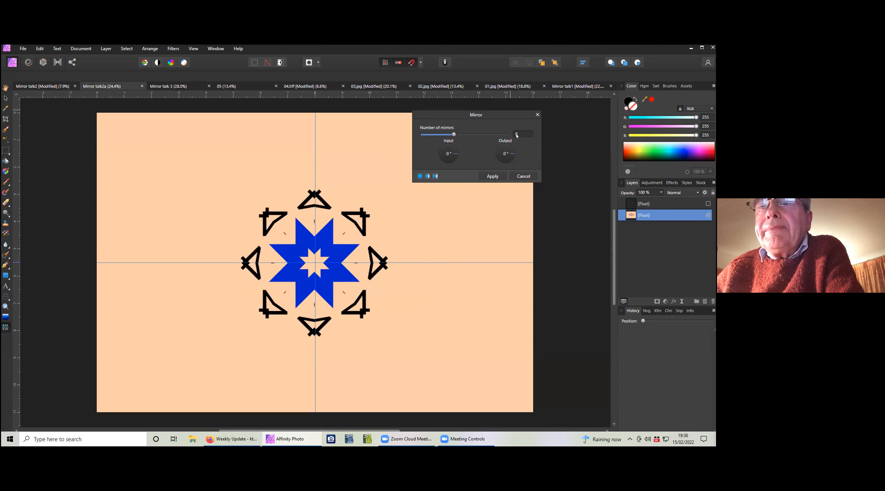
{"action": "scroll", "coordinate": [516, 136], "scroll_direction": "up", "scroll_amount": 1}
{"action": "scroll", "coordinate": [516, 136], "scroll_direction": "up", "scroll_amount": 1}
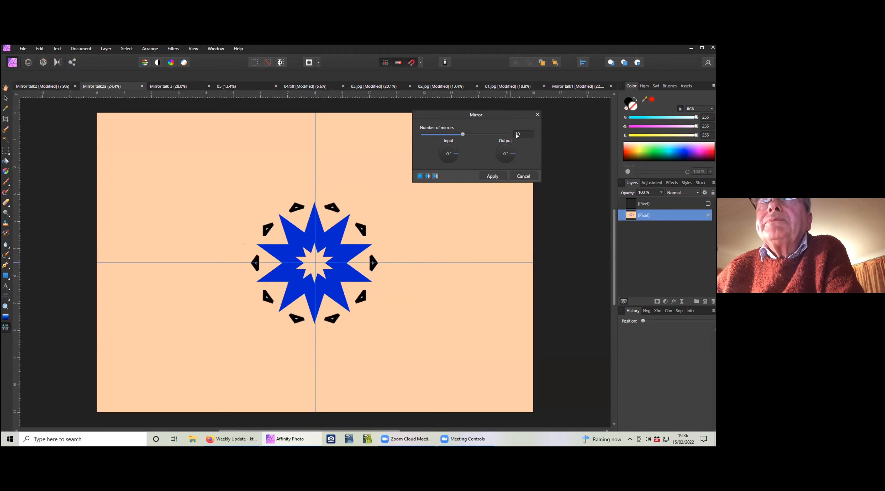
{"action": "scroll", "coordinate": [516, 136], "scroll_direction": "up", "scroll_amount": 2}
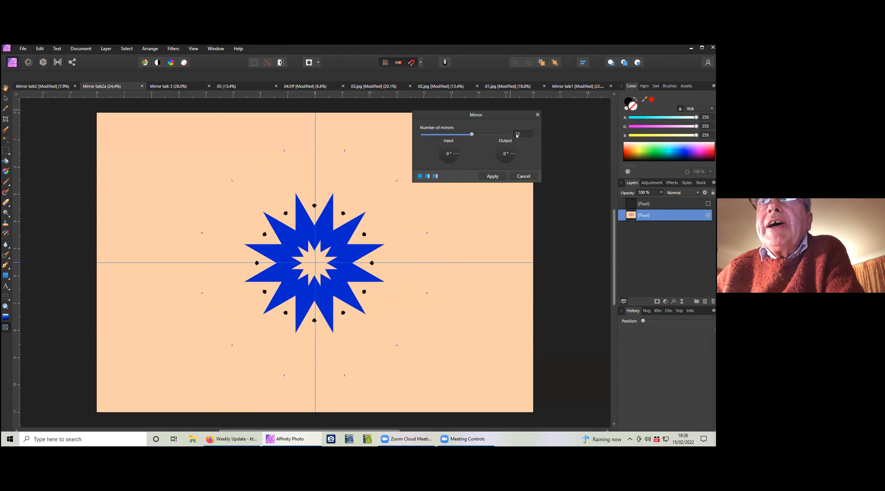
- Continue increasing the number of mirrors from 13 up to 20
{"action": "scroll", "coordinate": [520, 136], "scroll_direction": "up", "scroll_amount": 1}
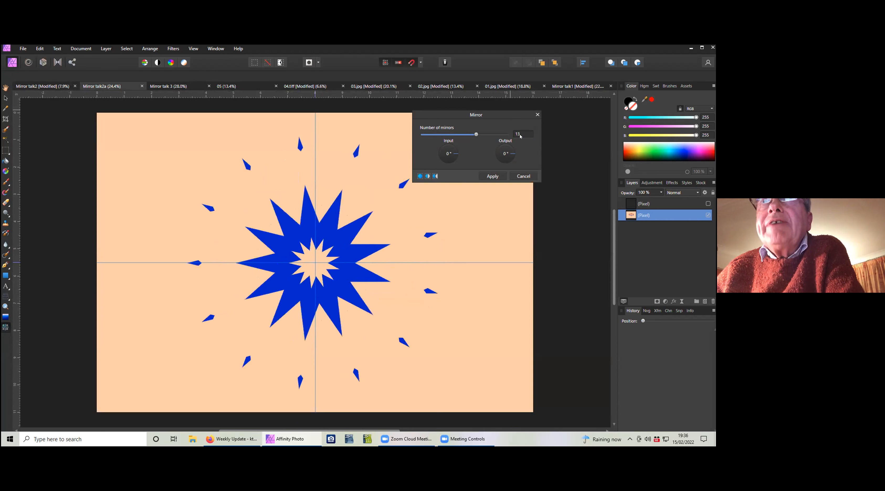
{"action": "scroll", "coordinate": [520, 136], "scroll_direction": "up", "scroll_amount": 1}
{"action": "scroll", "coordinate": [520, 136], "scroll_direction": "up", "scroll_amount": 1}
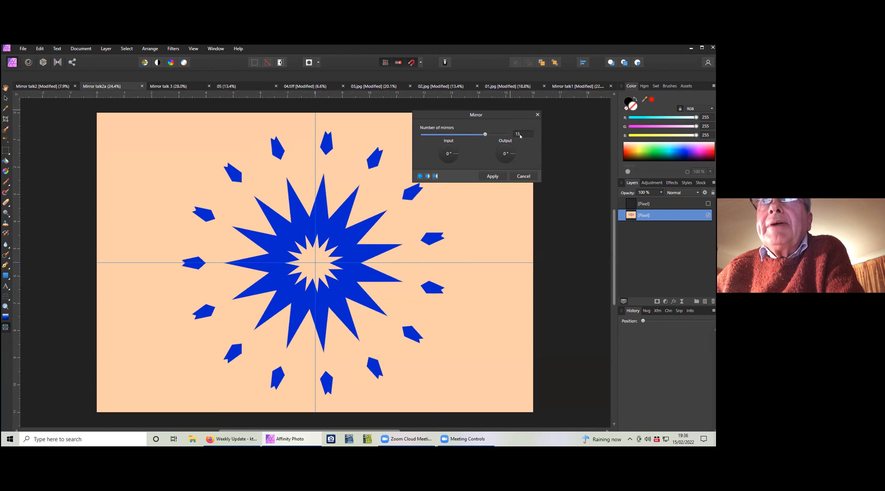
{"action": "scroll", "coordinate": [520, 136], "scroll_direction": "up", "scroll_amount": 1}
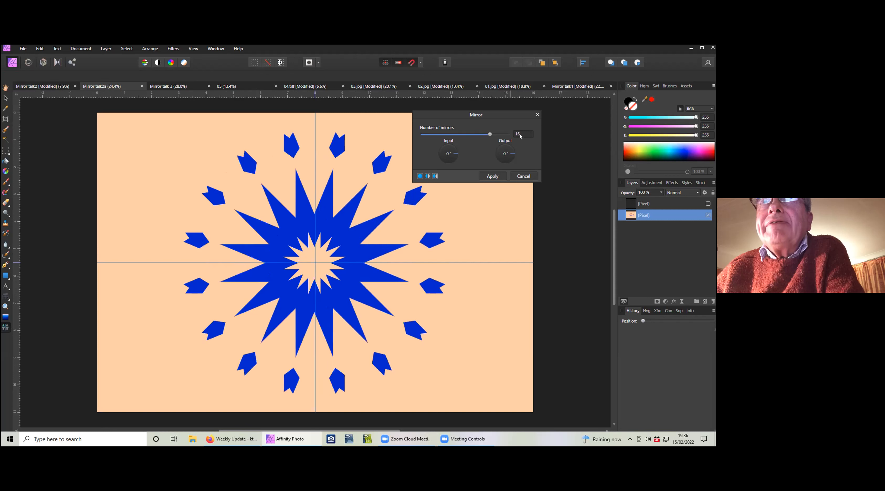
{"action": "scroll", "coordinate": [520, 136], "scroll_direction": "up", "scroll_amount": 1}
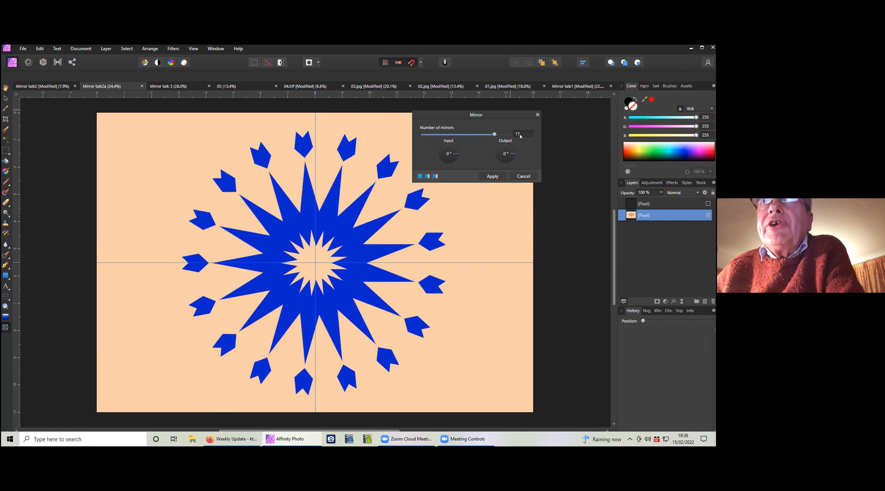
{"action": "scroll", "coordinate": [520, 136], "scroll_direction": "up", "scroll_amount": 1}
{"action": "scroll", "coordinate": [520, 137], "scroll_direction": "up", "scroll_amount": 1}
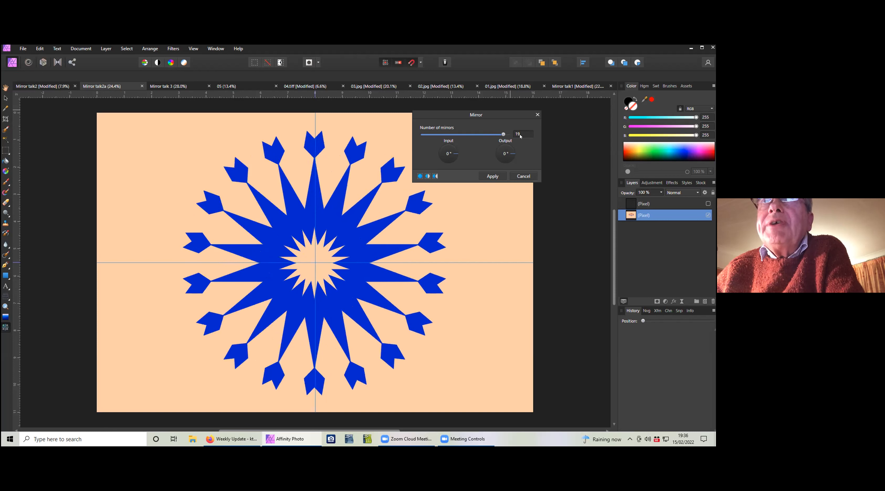
{"action": "scroll", "coordinate": [520, 137], "scroll_direction": "up", "scroll_amount": 1}
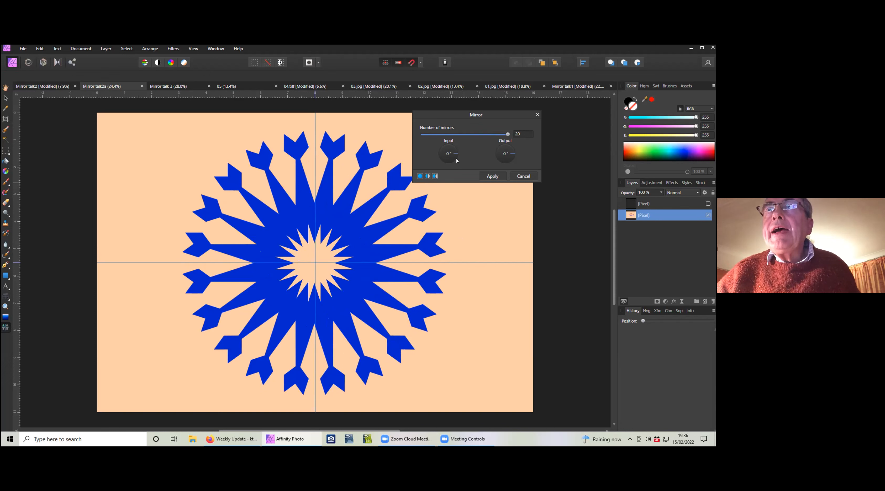
- Nudge the centre of the twenty-mirror pattern onto the guide intersection
{"action": "scroll", "coordinate": [455, 154], "scroll_direction": "down", "scroll_amount": 1}
{"action": "mouse_move", "coordinate": [454, 156]}
{"action": "left_mouse_down"}
{"action": "mouse_move", "coordinate": [442, 155]}
{"action": "mouse_move", "coordinate": [451, 155]}
{"action": "left_mouse_up"}
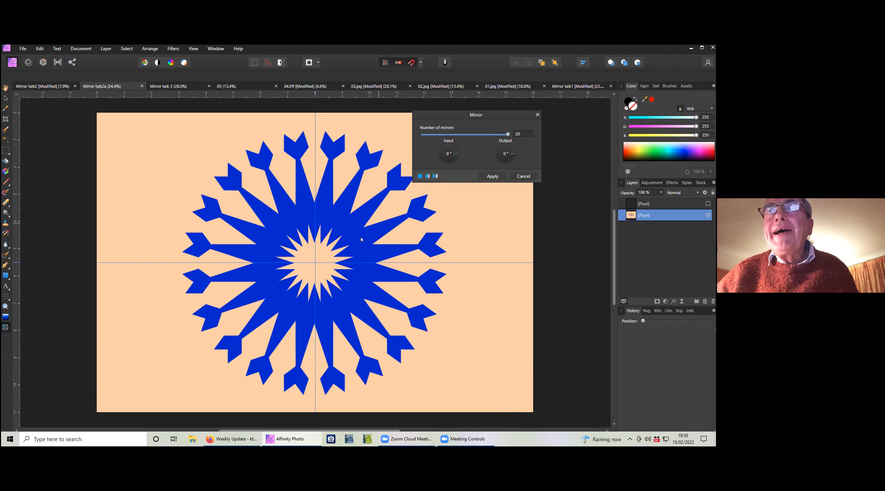
{"action": "mouse_move", "coordinate": [314, 263]}
{"action": "left_mouse_down"}
{"action": "mouse_move", "coordinate": [340, 245]}
{"action": "mouse_move", "coordinate": [231, 244]}
{"action": "mouse_move", "coordinate": [209, 261]}
{"action": "mouse_move", "coordinate": [211, 293]}
{"action": "mouse_move", "coordinate": [217, 306]}
{"action": "mouse_move", "coordinate": [254, 279]}
{"action": "mouse_move", "coordinate": [302, 258]}
{"action": "mouse_move", "coordinate": [315, 263]}
{"action": "left_mouse_up"}
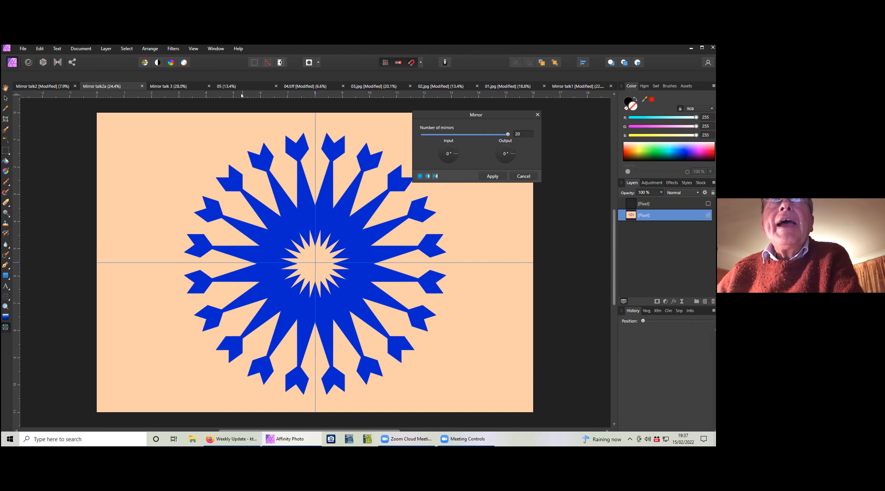
- Switch to the 05 document, start the Mirror filter on the building photo and sweep the Input angle with one mirror
{"action": "left_click", "coordinate": [236, 86]}
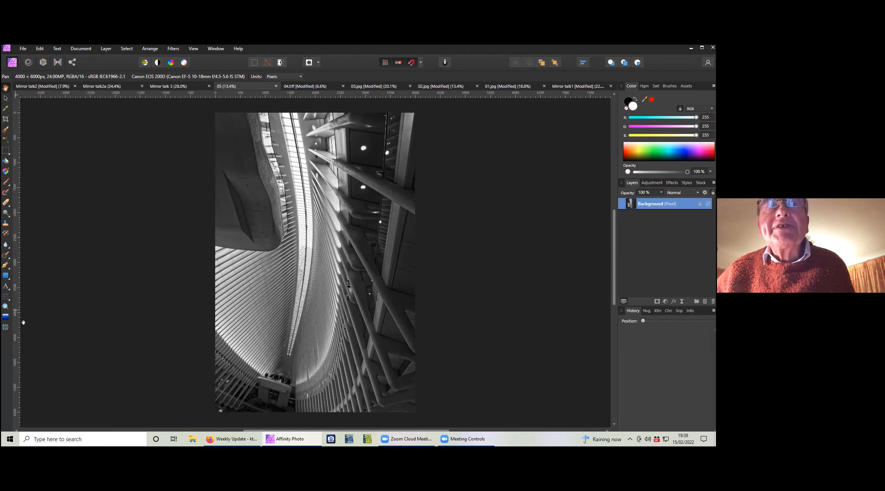
{"action": "left_click", "coordinate": [5, 327]}
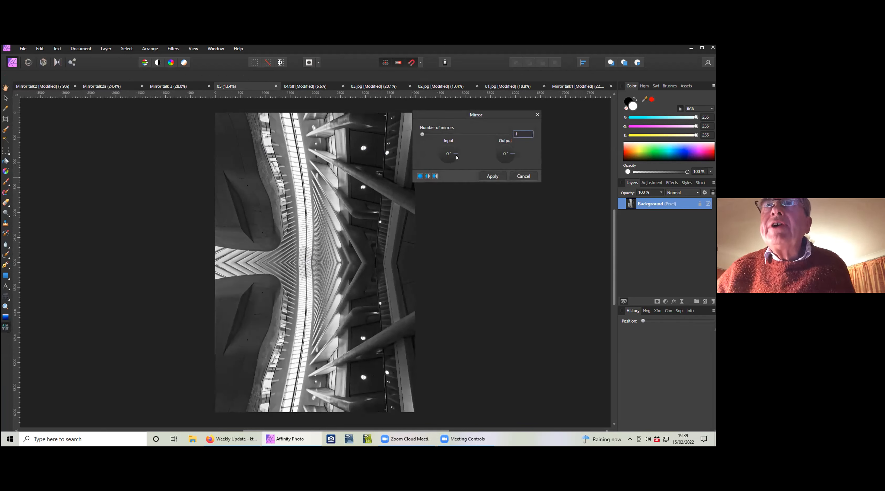
{"action": "left_click_drag", "start_coordinate": [458, 154], "coordinate": [439, 154]}
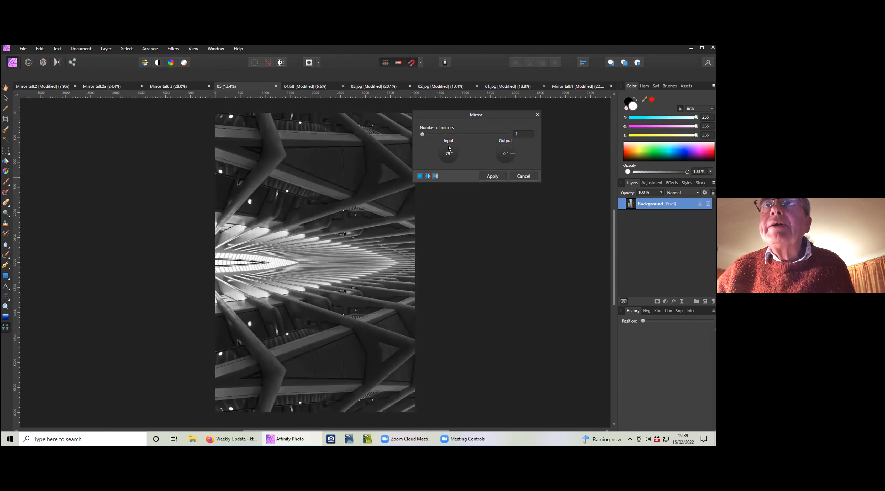
- With two mirrors on the building photo, rotate the Input angle to 180° and back to 0°
{"action": "left_click_drag", "start_coordinate": [456, 157], "coordinate": [457, 156]}
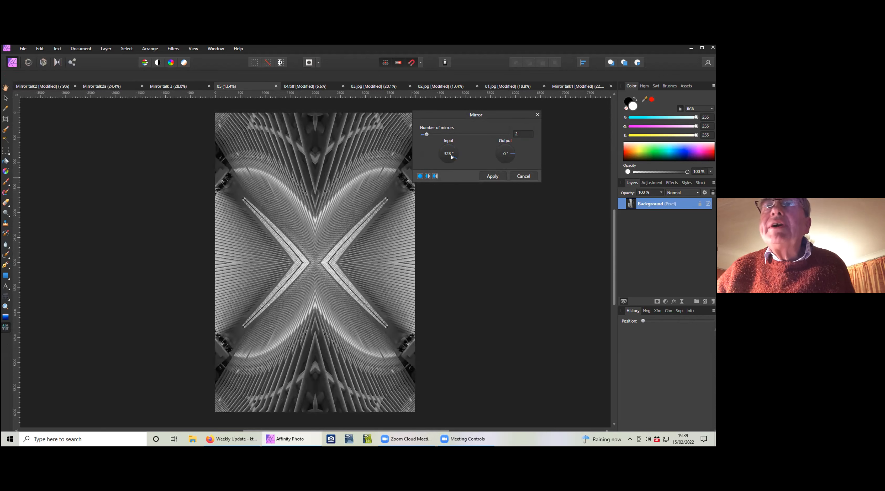
{"action": "left_click_drag", "start_coordinate": [451, 157], "coordinate": [444, 154]}
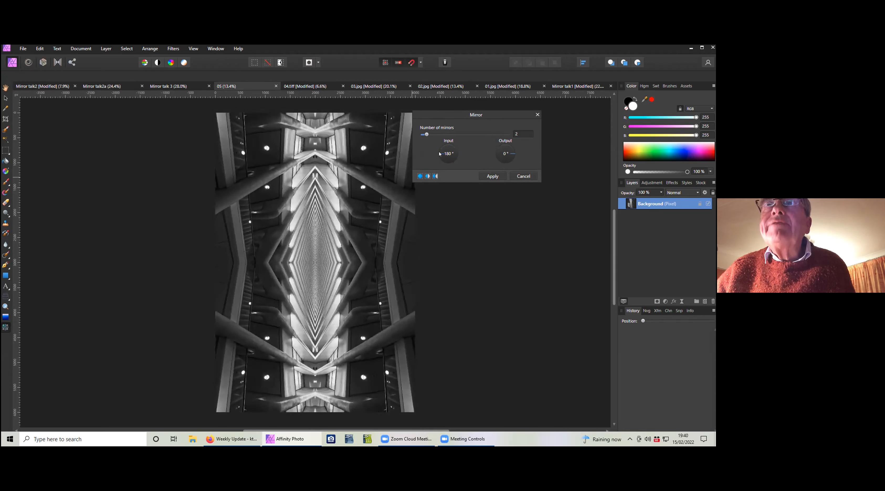
{"action": "left_click_drag", "start_coordinate": [439, 155], "coordinate": [451, 155]}
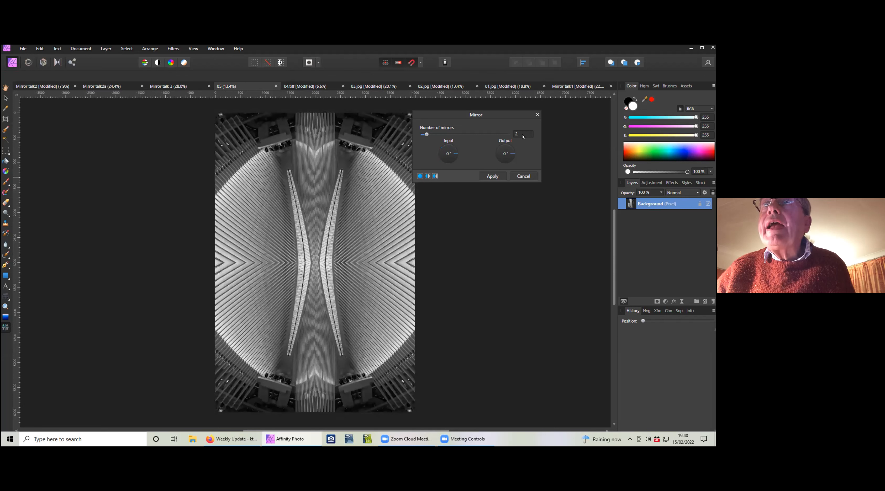
- Set the number of mirrors to 3 and rotate the Input angle to 323°
{"action": "scroll", "coordinate": [522, 134], "scroll_direction": "up", "scroll_amount": 2}
{"action": "scroll", "coordinate": [522, 135], "scroll_direction": "down", "scroll_amount": 1}
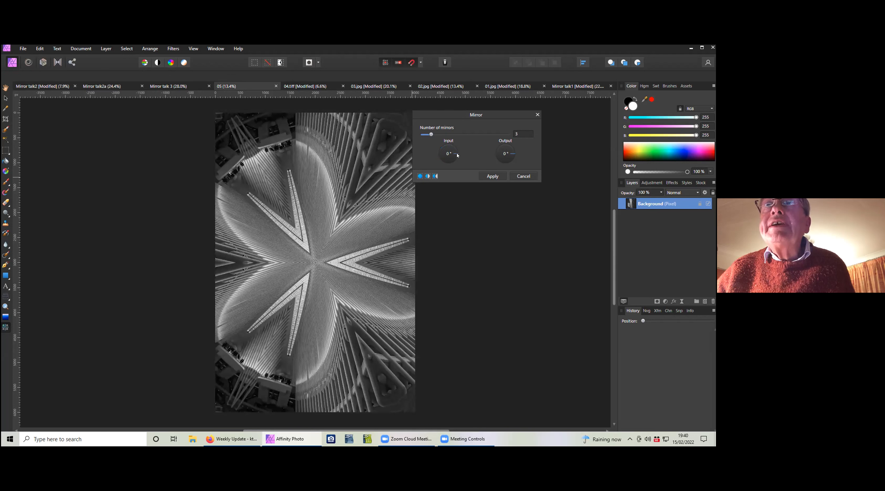
{"action": "left_click_drag", "start_coordinate": [457, 155], "coordinate": [454, 159]}
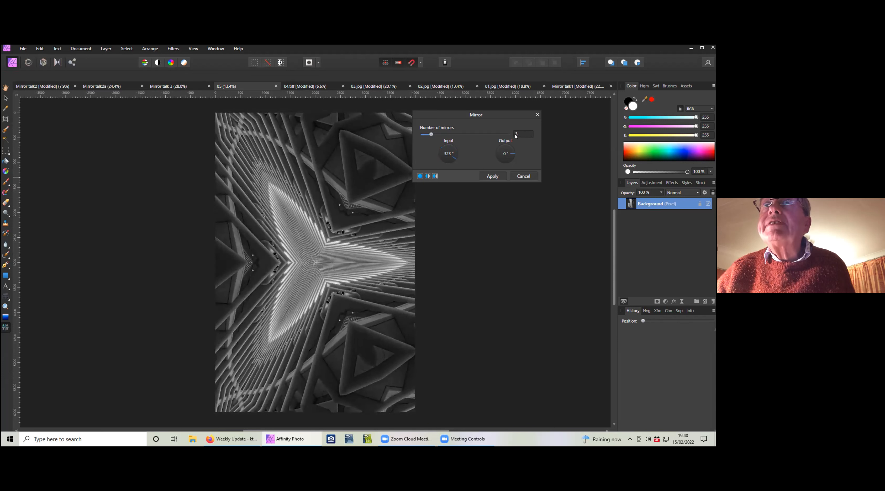
- Set the number of mirrors to 4, return the Input angle to 0° and shift the mirror centre slightly
{"action": "scroll", "coordinate": [515, 137], "scroll_direction": "up", "scroll_amount": 1}
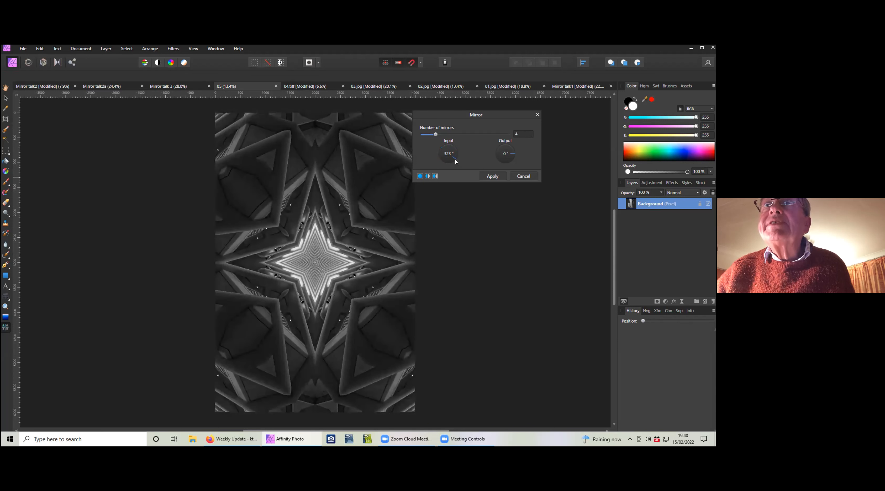
{"action": "left_click_drag", "start_coordinate": [454, 160], "coordinate": [458, 153]}
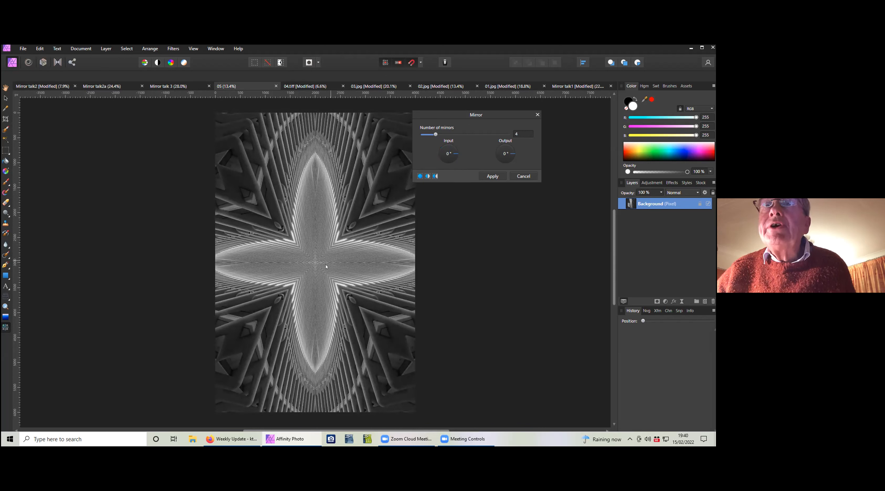
{"action": "left_click_drag", "start_coordinate": [313, 261], "coordinate": [319, 268]}
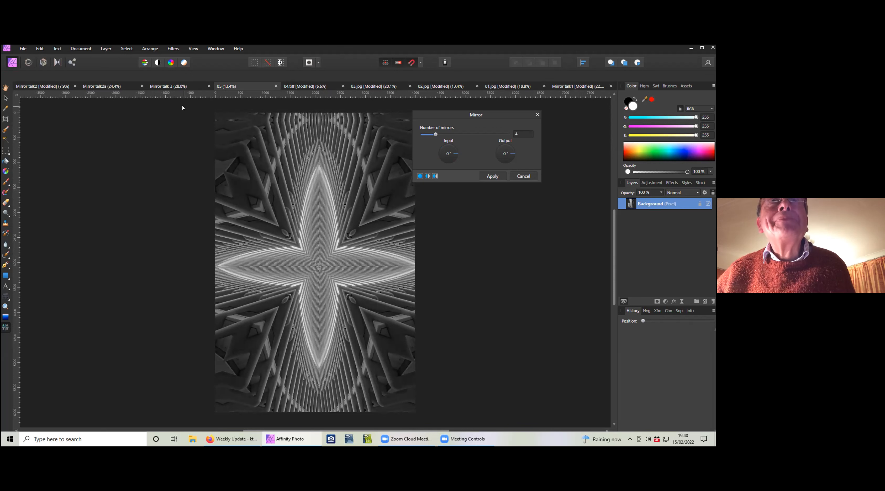
- Switch to the Mirror talk 3 document and show the New York 2 and London example layers
{"action": "left_click", "coordinate": [169, 88]}
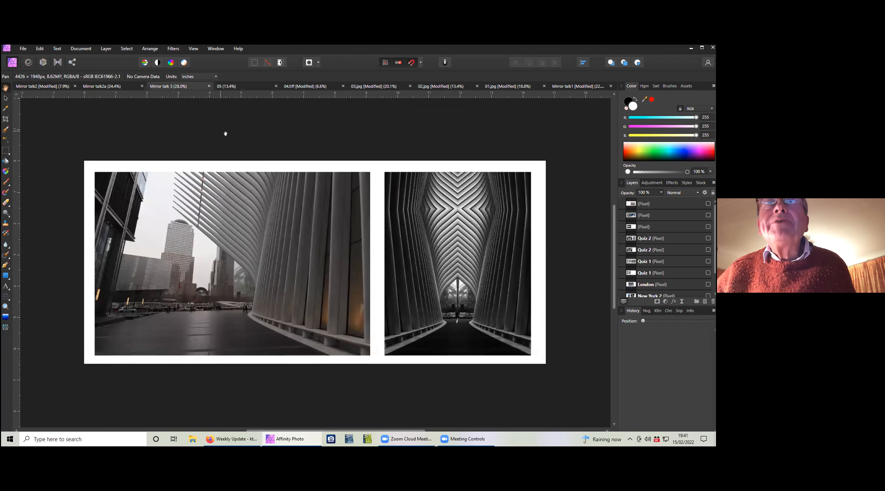
{"action": "scroll", "coordinate": [264, 287], "scroll_direction": "down", "scroll_amount": 1}
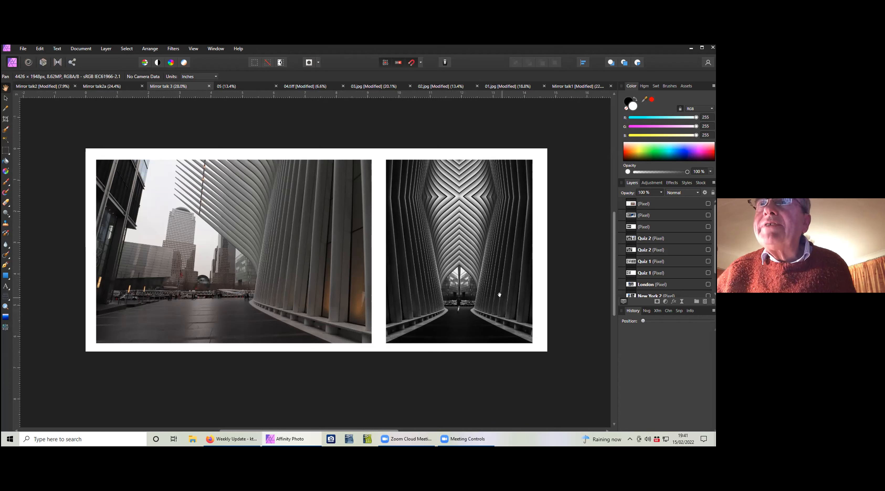
{"action": "scroll", "coordinate": [683, 263], "scroll_direction": "down", "scroll_amount": 2}
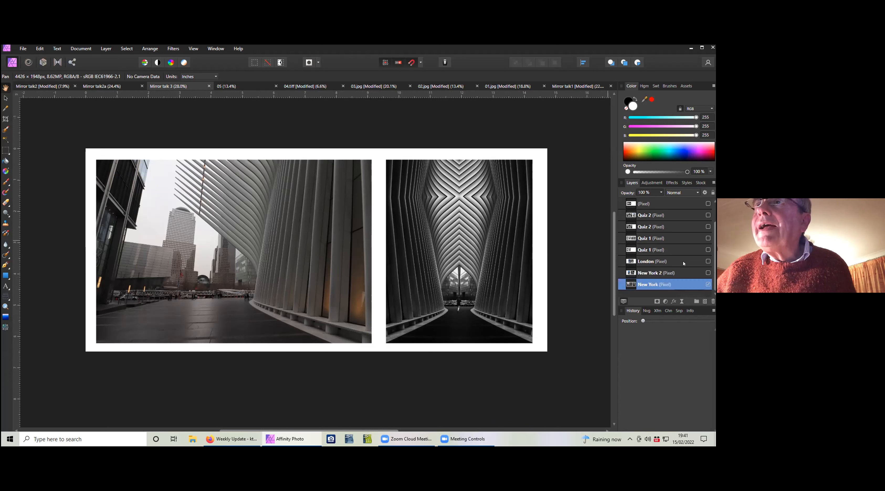
{"action": "left_click", "coordinate": [707, 273]}
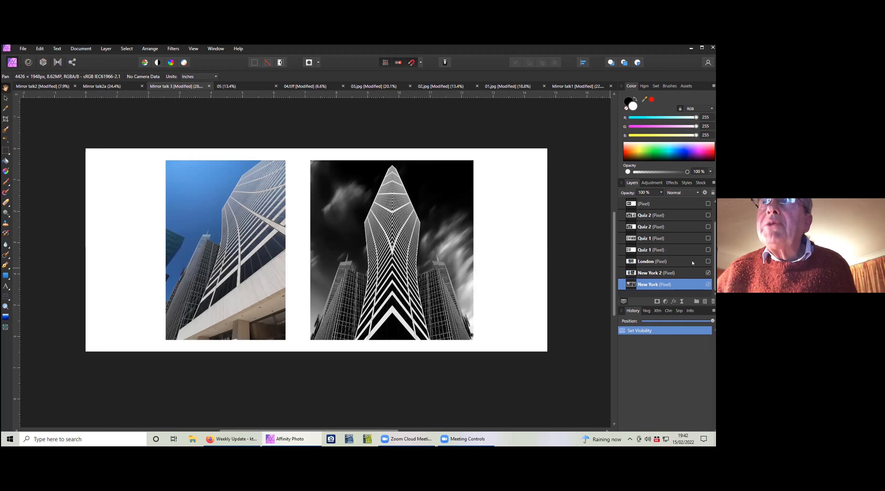
{"action": "left_click", "coordinate": [708, 262]}
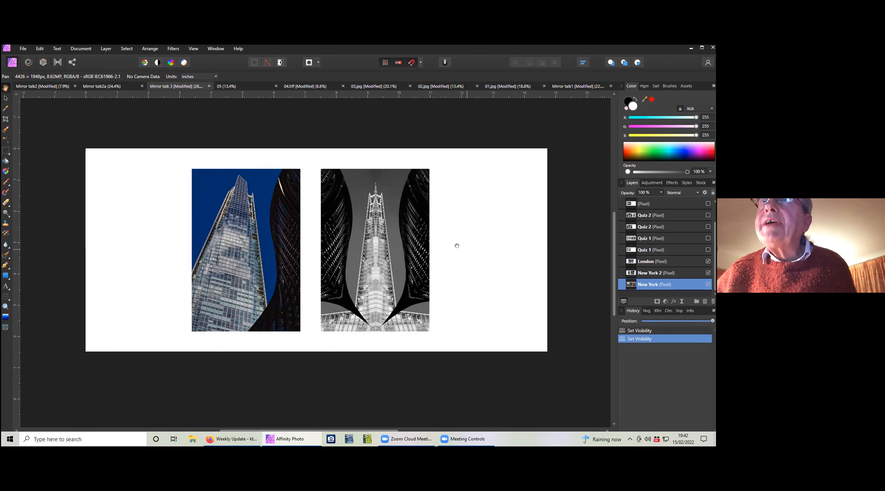
- Show the two Quiz 1 layers, first the mirrored images and then their source photo
{"action": "left_click", "coordinate": [707, 249]}
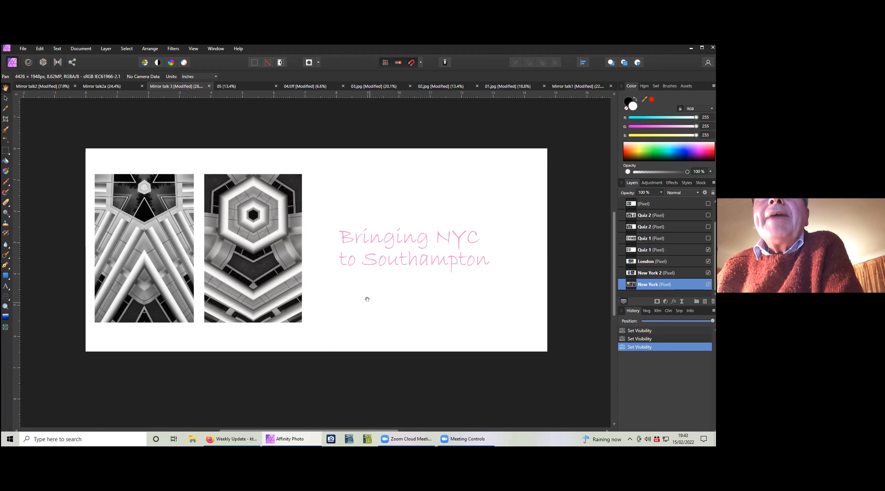
{"action": "scroll", "coordinate": [257, 294], "scroll_direction": "up", "scroll_amount": 1}
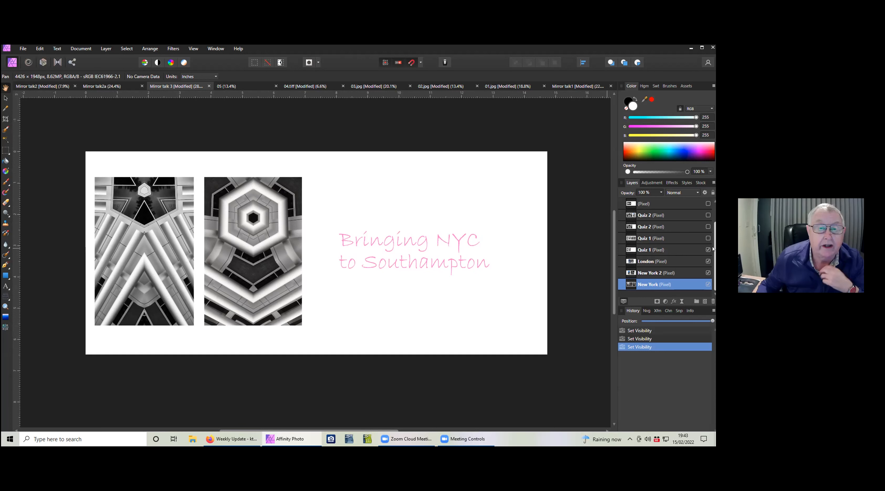
{"action": "left_click", "coordinate": [708, 238]}
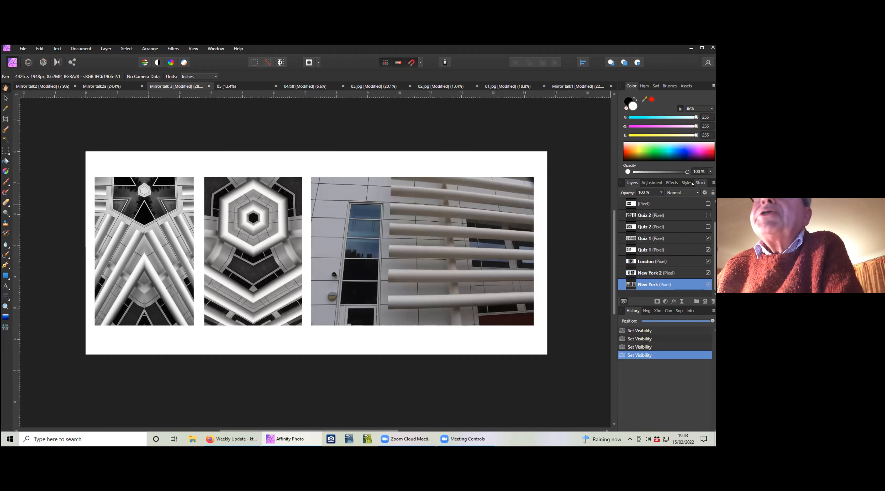
- Show the two Quiz 2 layers, then the mirrored image of the curved, ribbed building and its blue-sky source photo
{"action": "left_click", "coordinate": [708, 227]}
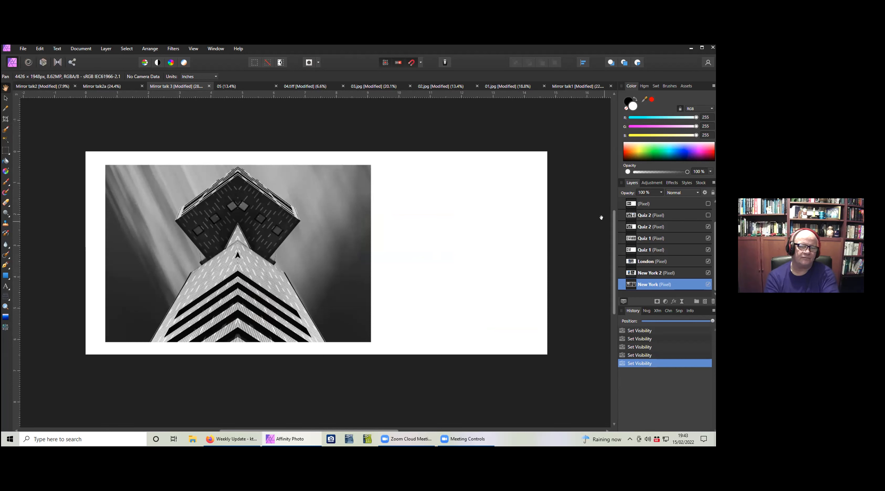
{"action": "left_click", "coordinate": [709, 216]}
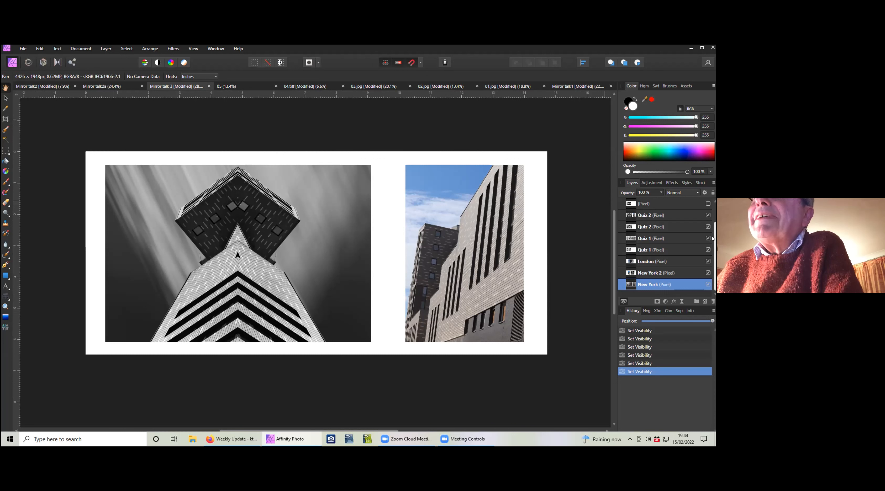
{"action": "scroll", "coordinate": [711, 230], "scroll_direction": "up", "scroll_amount": 1}
{"action": "scroll", "coordinate": [713, 226], "scroll_direction": "up", "scroll_amount": 1}
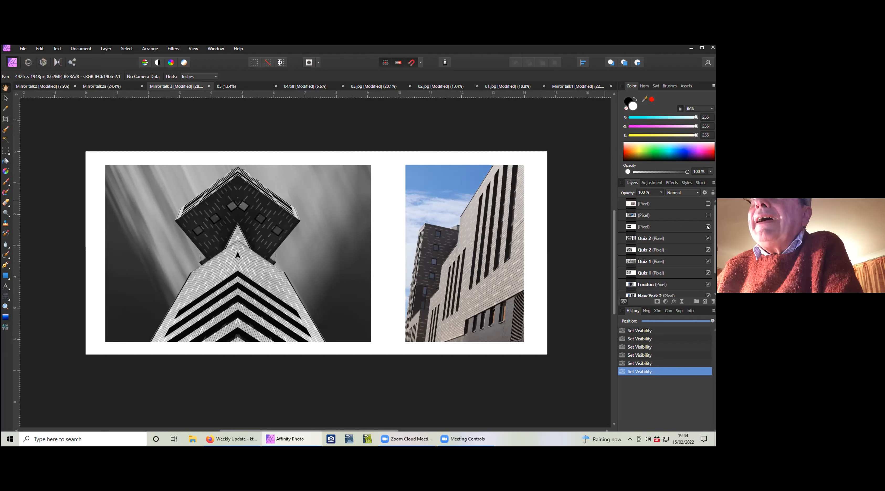
{"action": "left_click", "coordinate": [708, 227]}
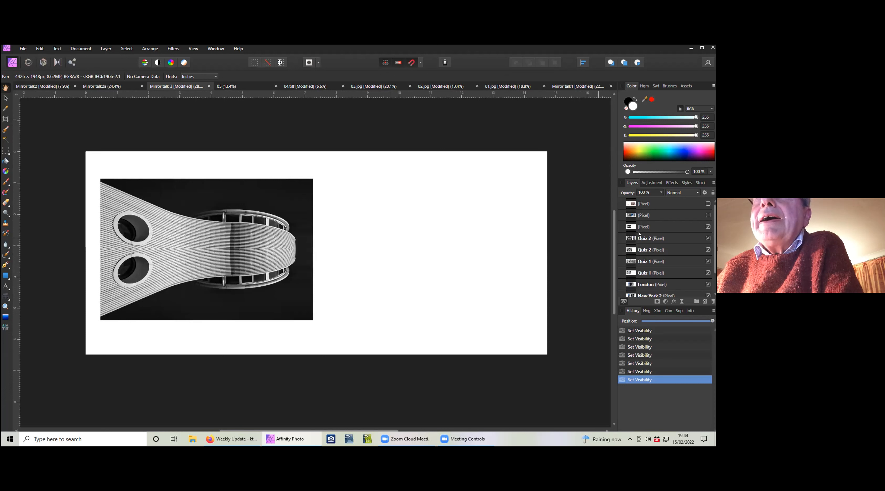
{"action": "left_click", "coordinate": [708, 215]}
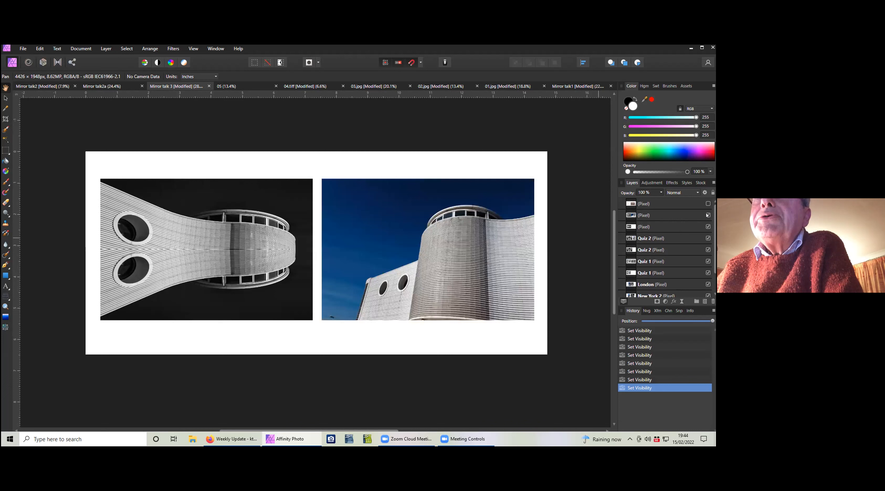
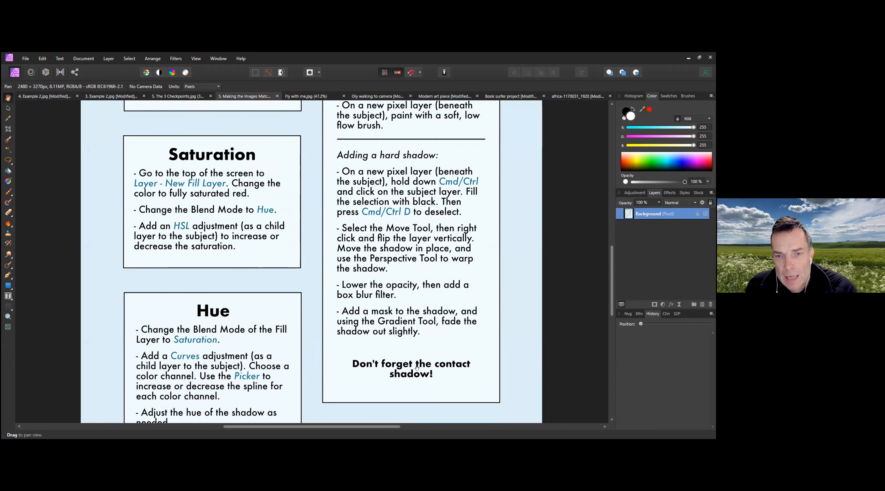
- Copy the walking man photo from the 4. Example 2 document and paste it over the bridge photo in 3. Example 2
{"action": "scroll", "coordinate": [422, 277], "scroll_direction": "up", "scroll_amount": 3}
{"action": "scroll", "coordinate": [419, 276], "scroll_direction": "up", "scroll_amount": 3}
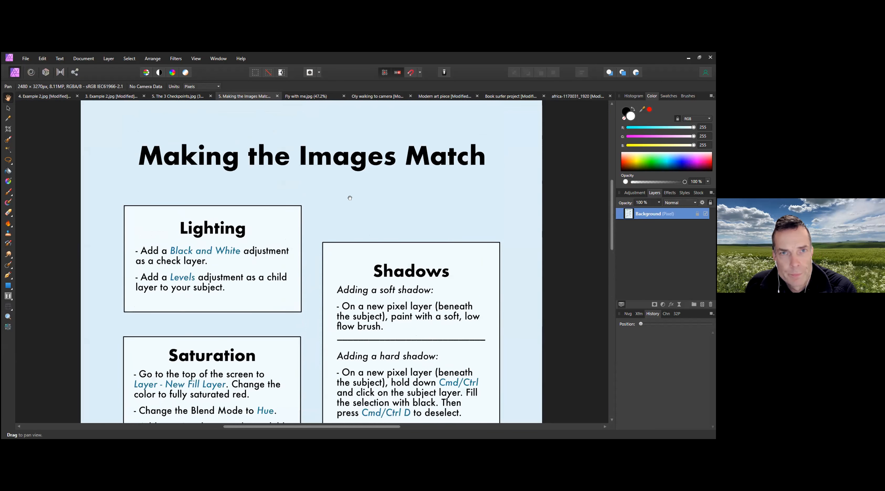
{"action": "left_click", "coordinate": [55, 97]}
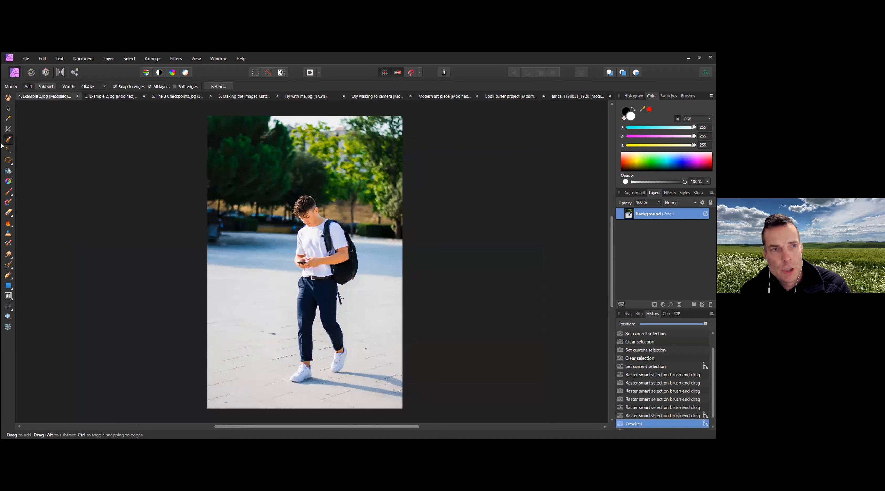
{"action": "left_click", "coordinate": [8, 108]}
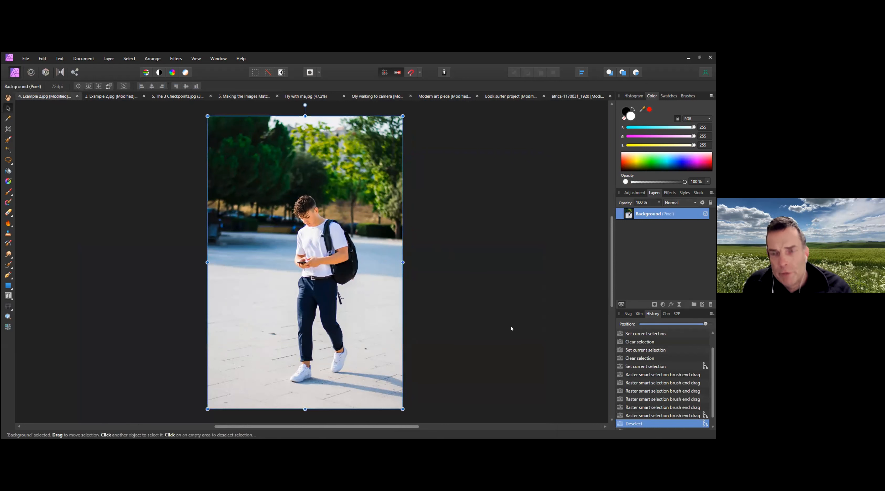
{"action": "left_click", "coordinate": [8, 97]}
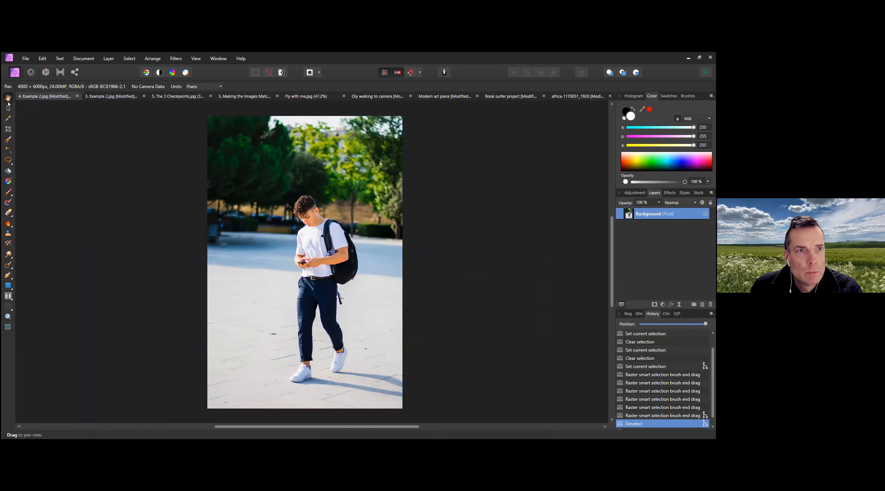
{"action": "left_click", "coordinate": [8, 109]}
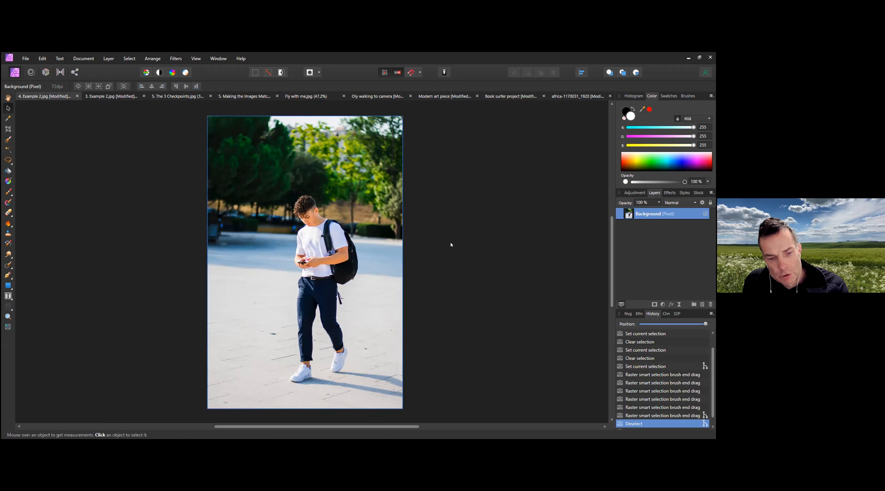
{"action": "left_click", "coordinate": [111, 96]}
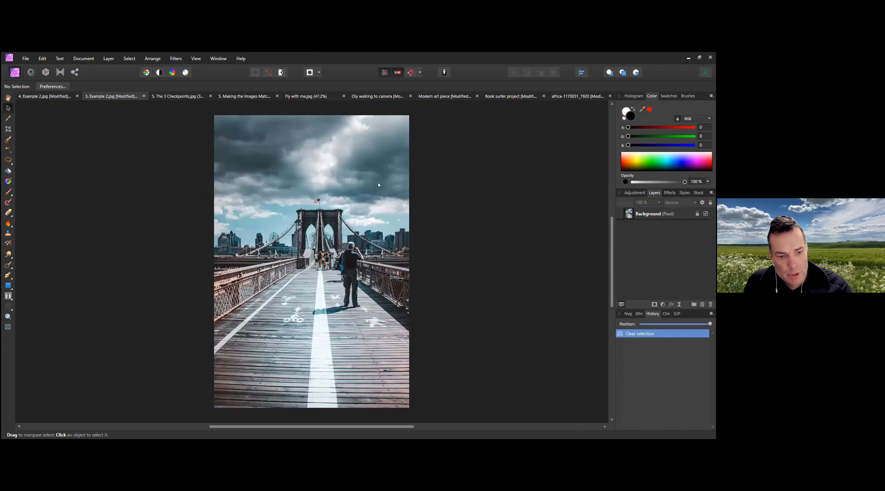
{"action": "key", "text": "ctrl+v"}
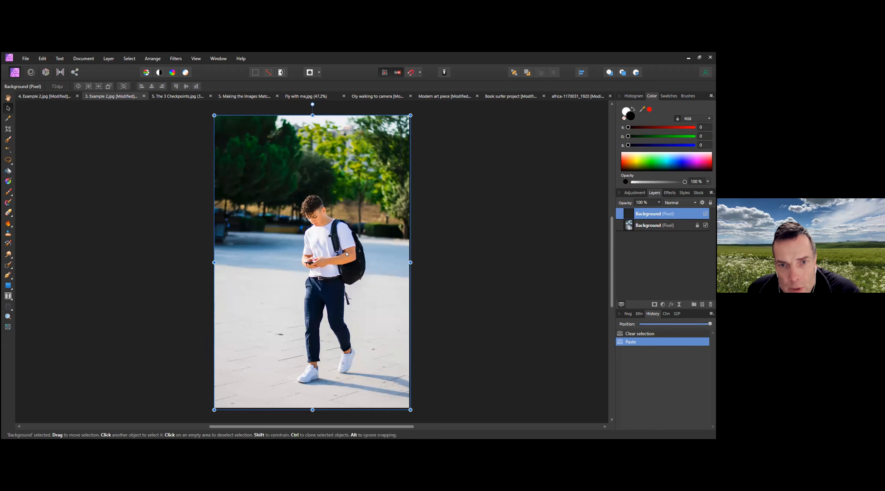
{"action": "mouse_move", "coordinate": [342, 256]}
{"action": "left_mouse_down"}
{"action": "mouse_move", "coordinate": [437, 310]}
{"action": "mouse_move", "coordinate": [350, 251]}
{"action": "mouse_move", "coordinate": [336, 253]}
{"action": "mouse_move", "coordinate": [344, 245]}
{"action": "left_mouse_up"}
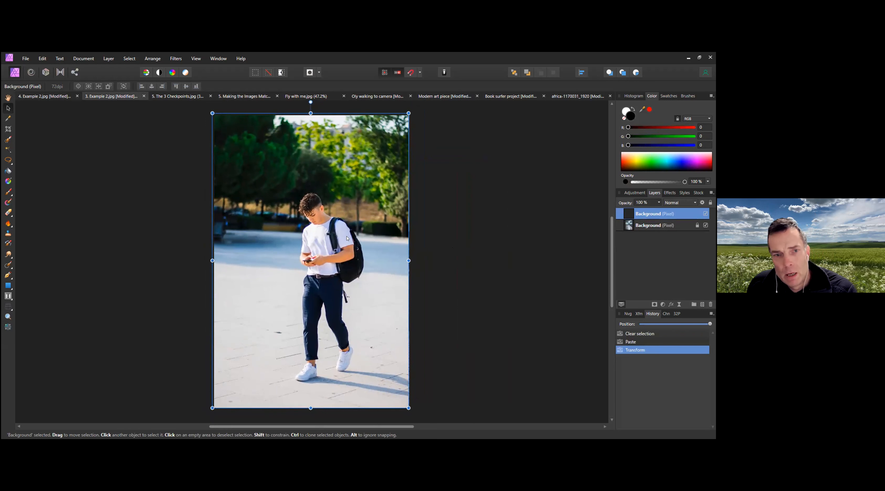
- Flip the pasted walking man layer horizontally and move it off the canvas to the left of the bridge photo
{"action": "right_click", "coordinate": [237, 235]}
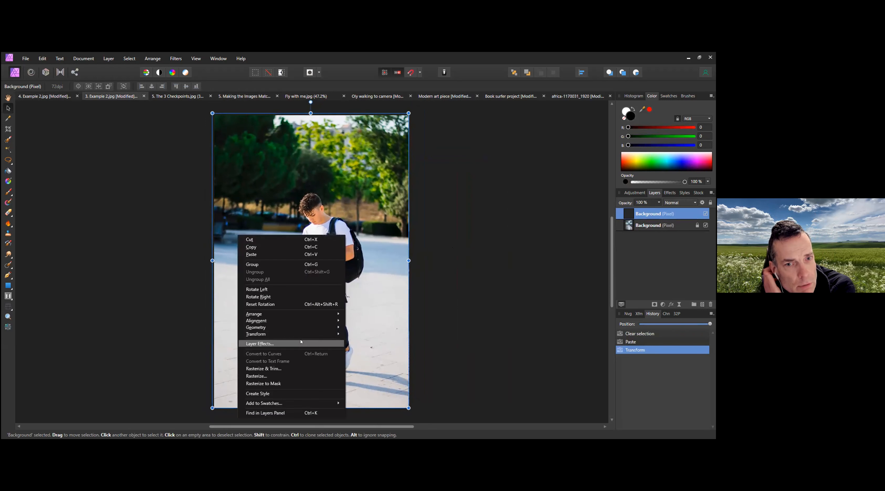
{"action": "mouse_move", "coordinate": [295, 332]}
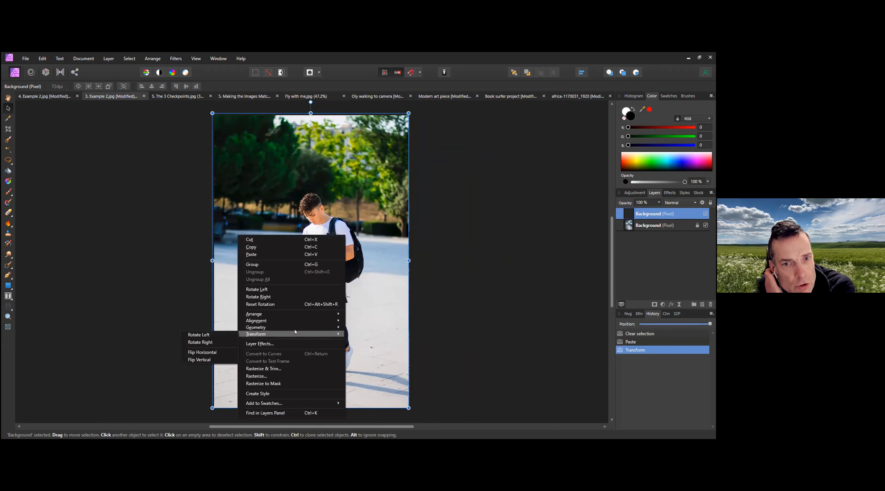
{"action": "left_click", "coordinate": [229, 353]}
{"action": "mouse_move", "coordinate": [324, 298]}
{"action": "left_mouse_down"}
{"action": "mouse_move", "coordinate": [368, 312]}
{"action": "mouse_move", "coordinate": [330, 304]}
{"action": "mouse_move", "coordinate": [439, 289]}
{"action": "mouse_move", "coordinate": [357, 296]}
{"action": "mouse_move", "coordinate": [325, 312]}
{"action": "mouse_move", "coordinate": [339, 303]}
{"action": "left_mouse_up"}
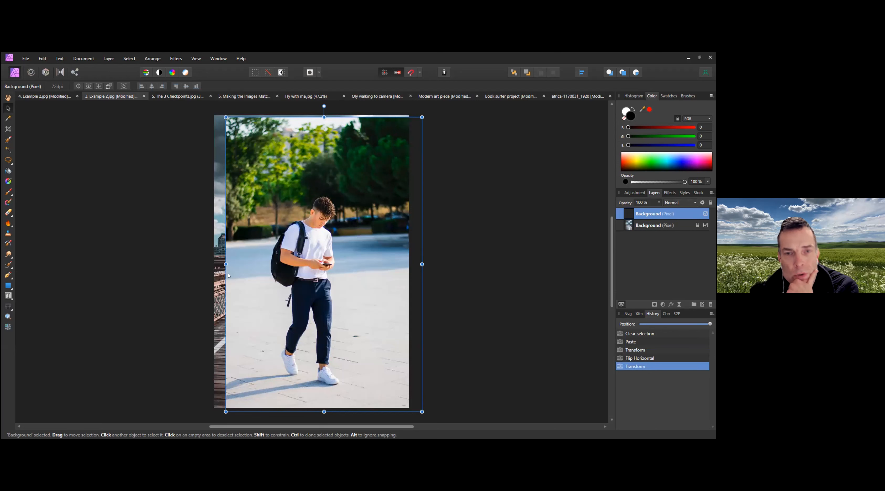
{"action": "left_click_drag", "start_coordinate": [278, 270], "coordinate": [83, 239]}
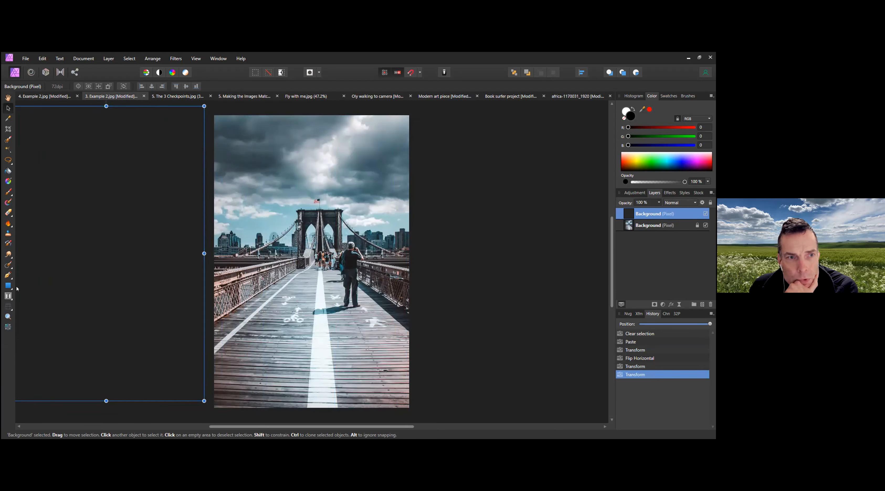
{"action": "left_click_drag", "start_coordinate": [121, 288], "coordinate": [46, 292]}
- Draw a straight Pen line across the bridge photo along its horizon, with a 100 pt red stroke
{"action": "left_click", "coordinate": [9, 275]}
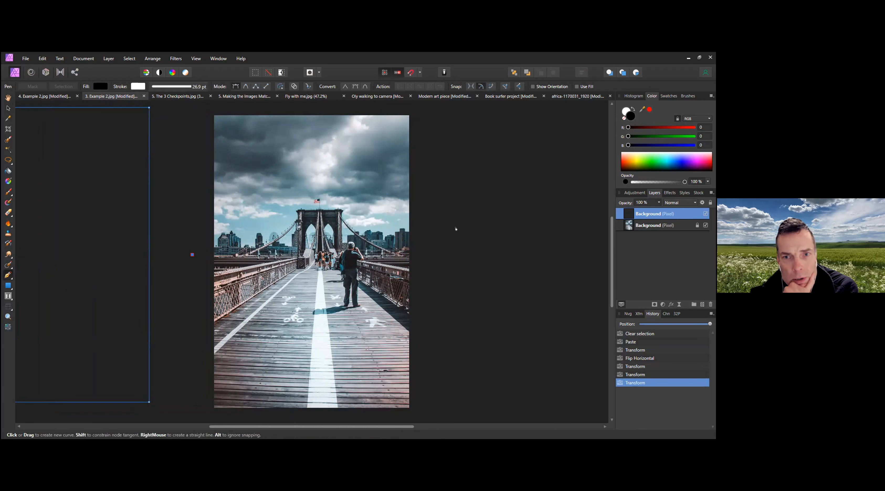
{"action": "left_click", "coordinate": [459, 259]}
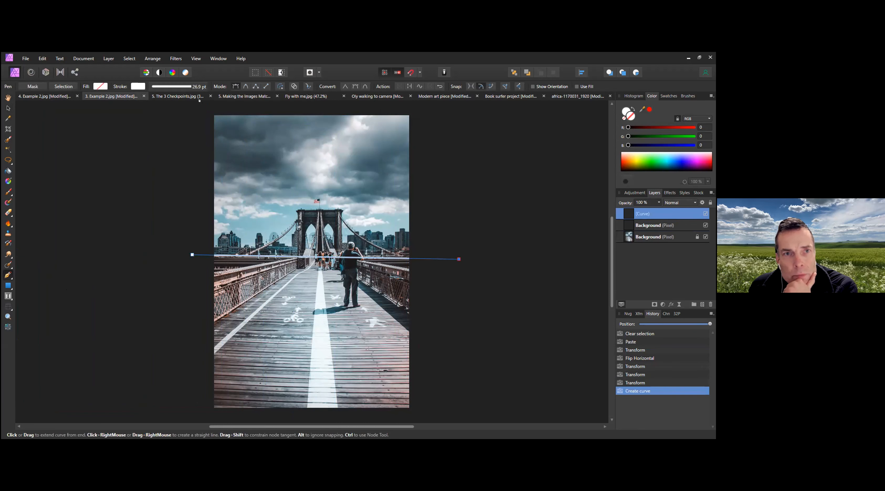
{"action": "left_click", "coordinate": [199, 87]}
{"action": "left_click_drag", "start_coordinate": [179, 113], "coordinate": [215, 114]}
{"action": "left_click", "coordinate": [139, 87]}
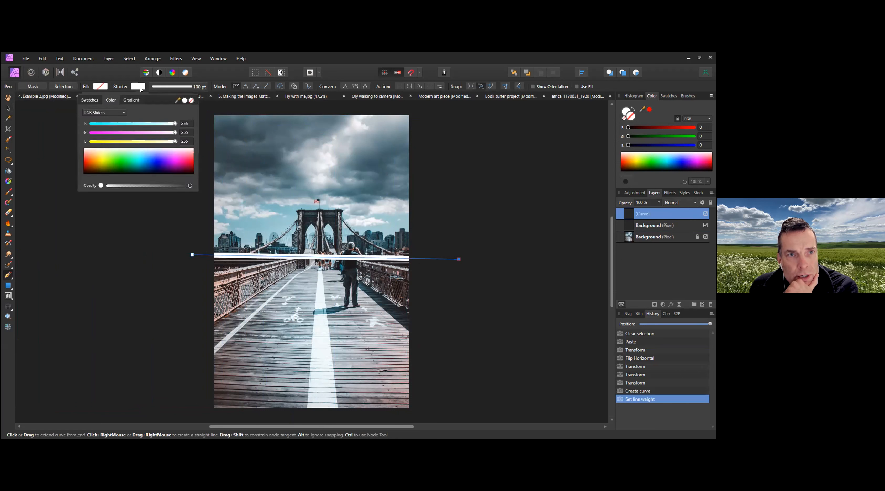
{"action": "mouse_move", "coordinate": [160, 162]}
{"action": "left_mouse_down"}
{"action": "mouse_move", "coordinate": [200, 182]}
{"action": "mouse_move", "coordinate": [193, 150]}
{"action": "mouse_move", "coordinate": [194, 164]}
{"action": "left_mouse_up"}
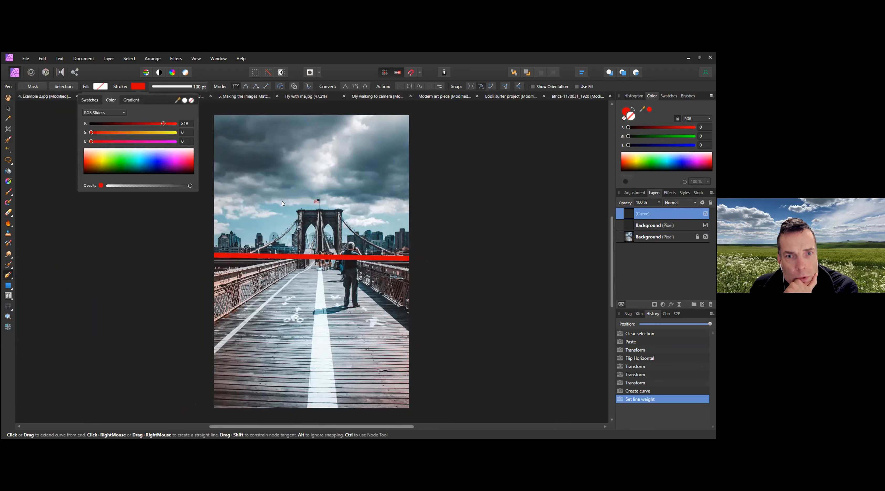
{"action": "left_click", "coordinate": [550, 221]}
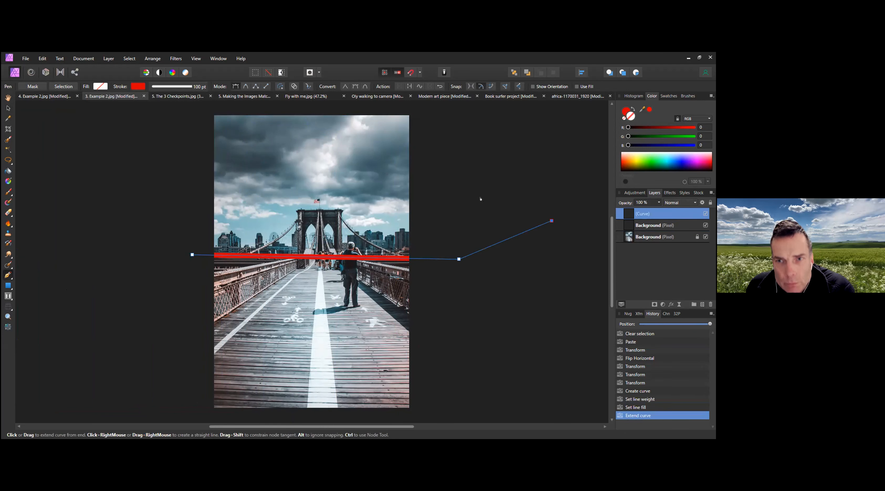
{"action": "key", "text": "ctrl+z"}
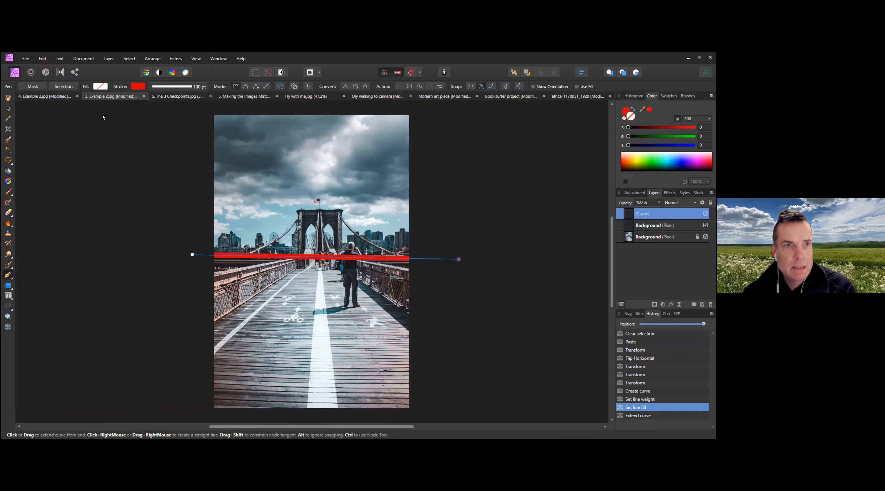
- Draw a straight Pen line along the horizon of the walking man photo in 4. Example 2 and colour its stroke red
{"action": "left_click", "coordinate": [44, 96]}
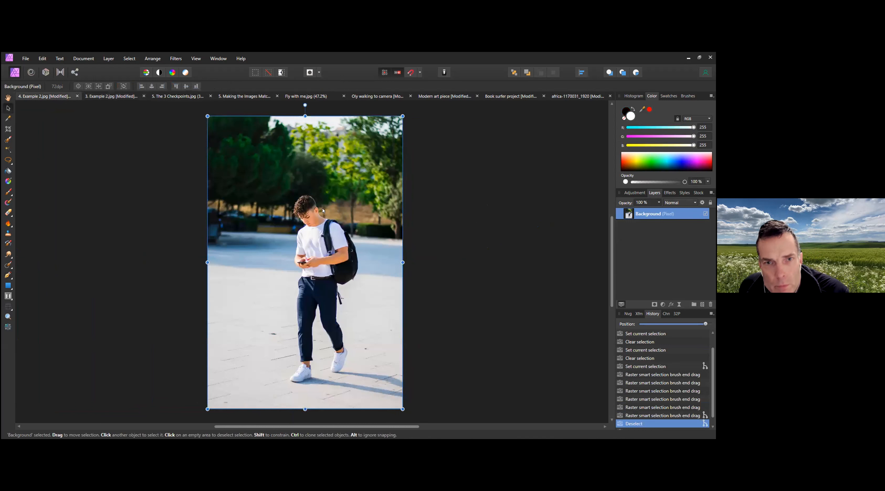
{"action": "left_click", "coordinate": [181, 213]}
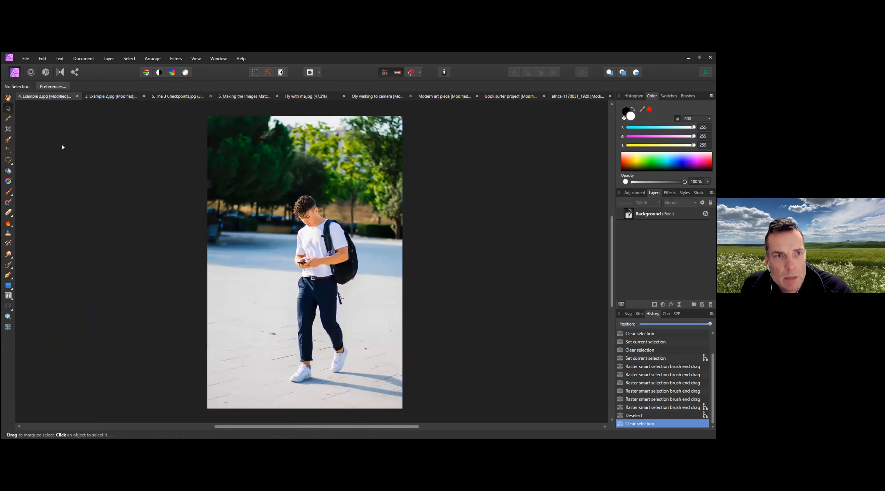
{"action": "left_click", "coordinate": [8, 275]}
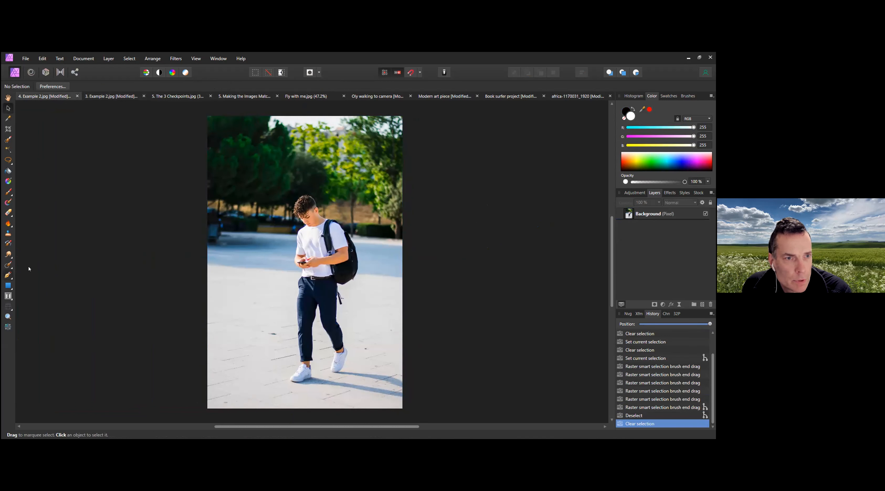
{"action": "left_click", "coordinate": [181, 215]}
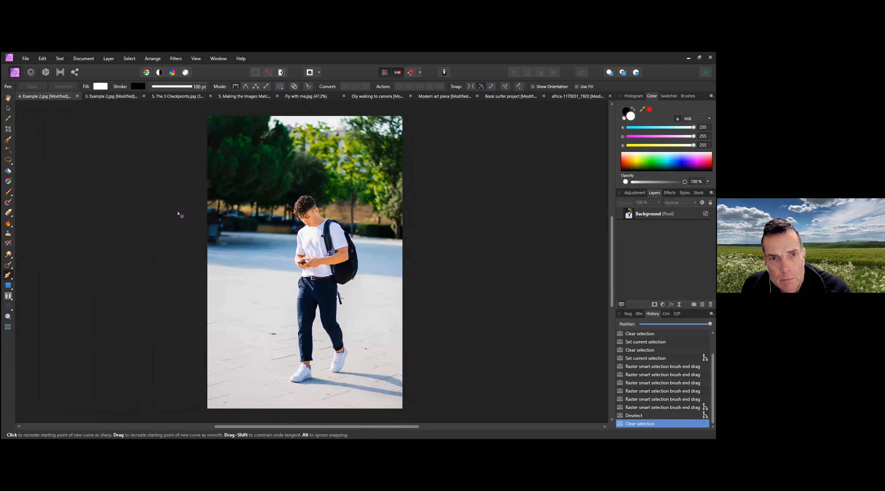
{"action": "left_click", "coordinate": [455, 236]}
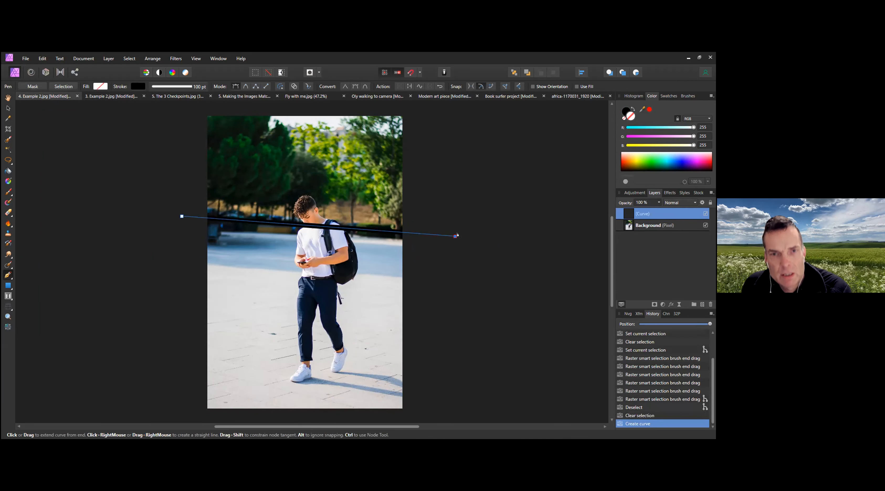
{"action": "left_click", "coordinate": [138, 87]}
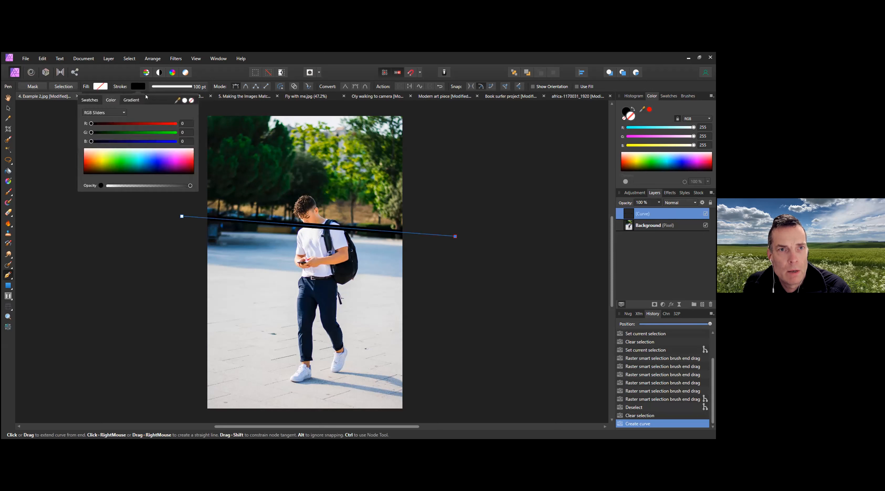
{"action": "left_click_drag", "start_coordinate": [162, 162], "coordinate": [191, 158]}
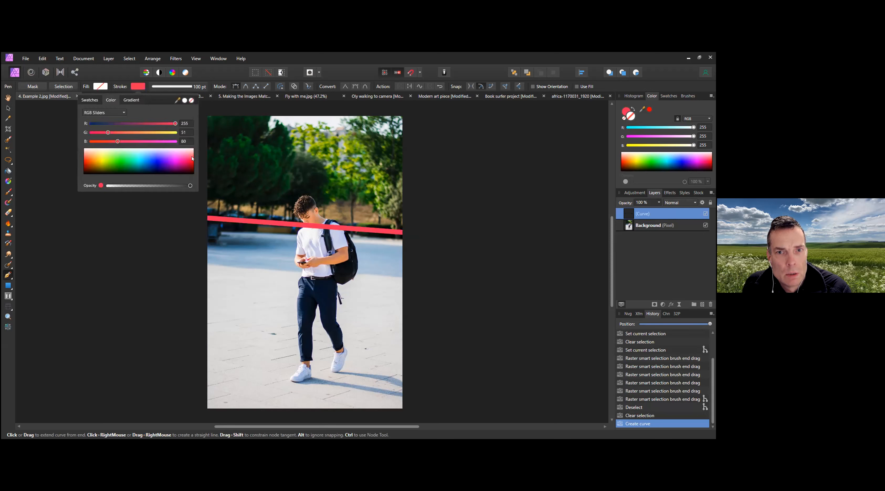
- Undo the red horizon line and its extensions on the walking man photo and return to the Move tool
{"action": "left_click", "coordinate": [194, 223]}
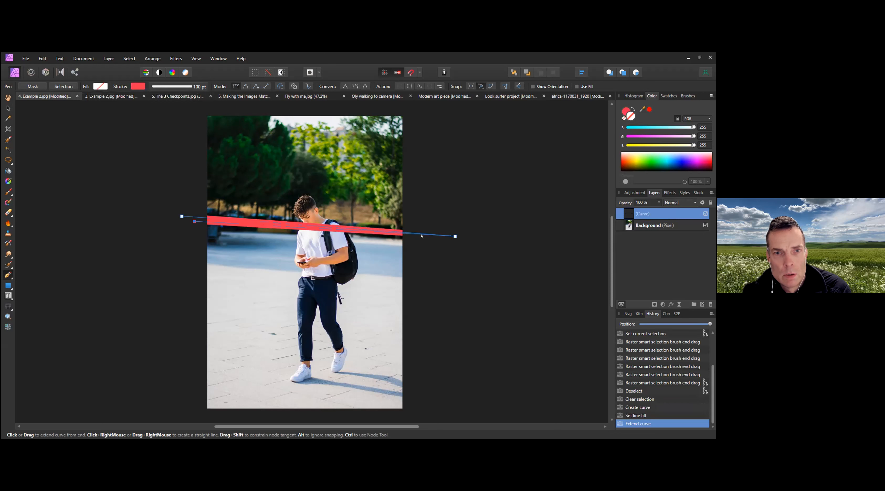
{"action": "left_click", "coordinate": [427, 217]}
{"action": "key", "text": "ctrl+z"}
{"action": "key", "text": "ctrl+z"}
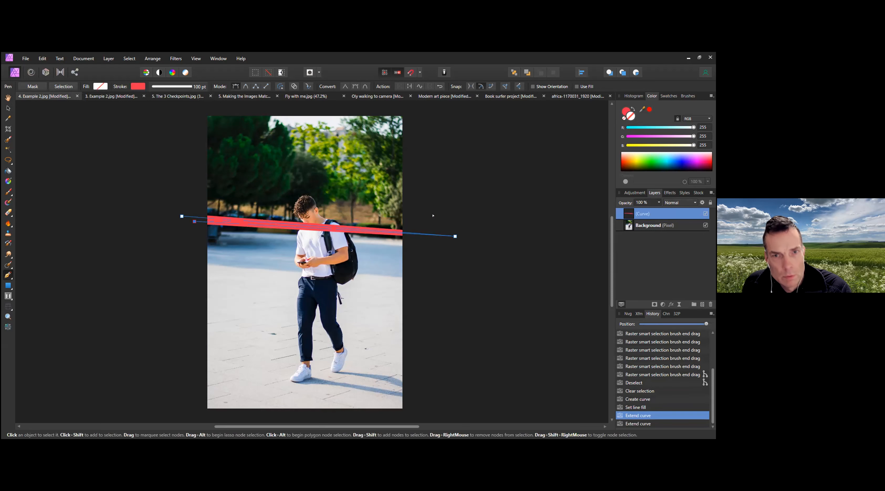
{"action": "key", "text": "ctrl+z"}
{"action": "key", "text": "ctrl+z"}
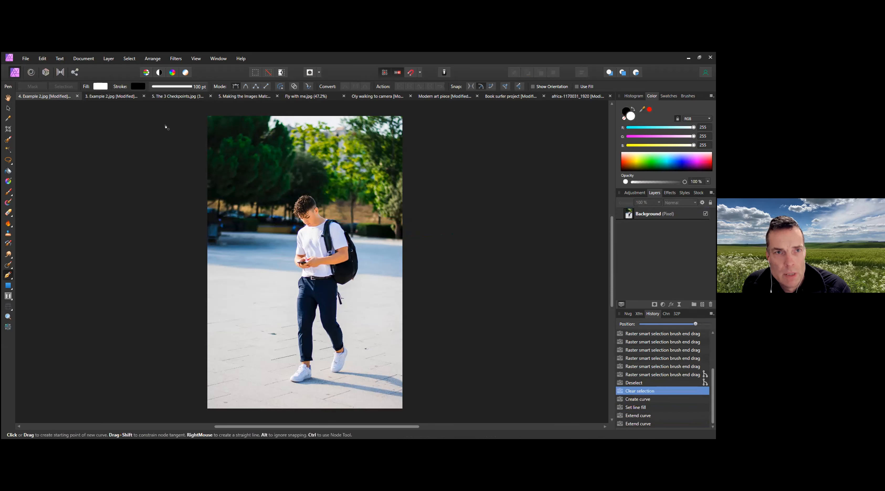
{"action": "left_click", "coordinate": [7, 110]}
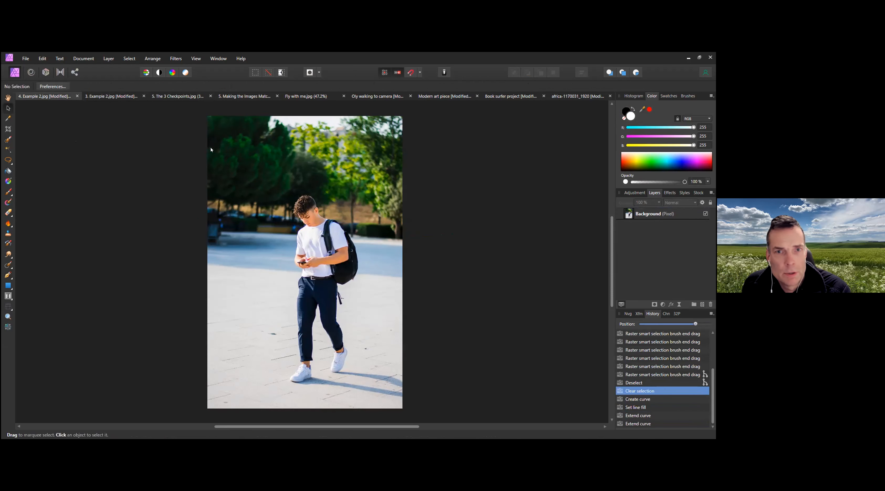
- Rotate the walking man photo in 4. Example 2 slightly counterclockwise to level its horizon, and deselect it
{"action": "right_click", "coordinate": [292, 181]}
{"action": "left_click_drag", "start_coordinate": [305, 105], "coordinate": [297, 105]}
{"action": "left_click", "coordinate": [479, 264]}
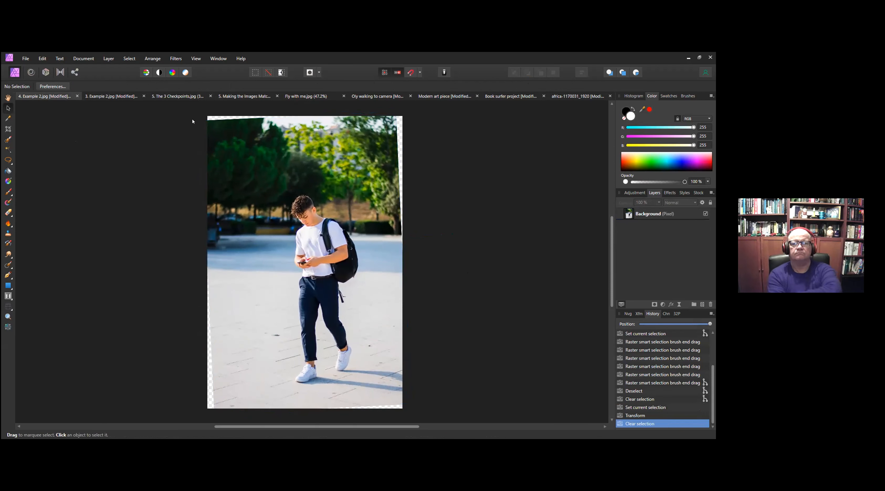
- In 3. Example 2, move the walking man layer over the bridge photo and rotate it slightly clockwise to level its horizon
{"action": "left_click", "coordinate": [103, 97]}
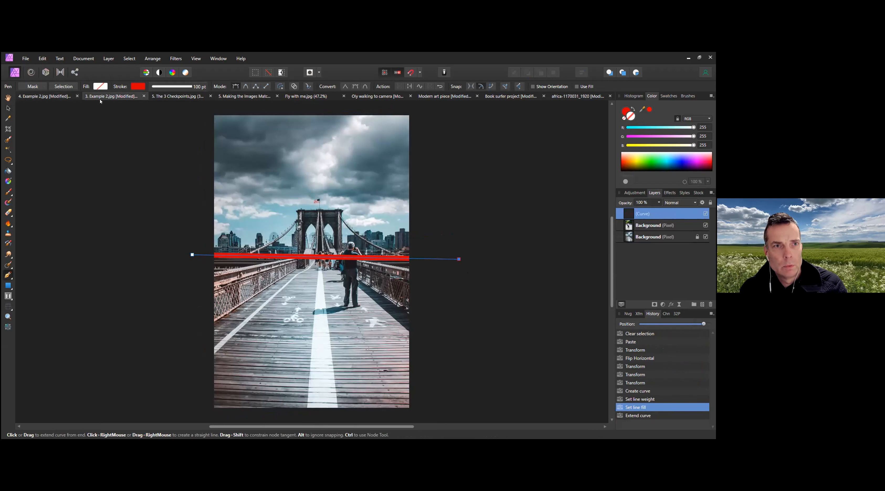
{"action": "left_click", "coordinate": [651, 230]}
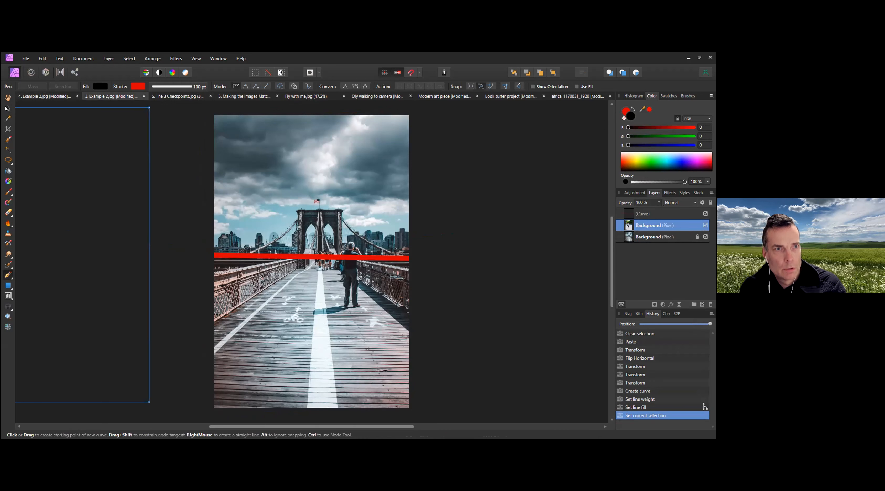
{"action": "left_click", "coordinate": [7, 108]}
{"action": "left_click_drag", "start_coordinate": [87, 168], "coordinate": [359, 175]}
{"action": "left_click_drag", "start_coordinate": [319, 104], "coordinate": [333, 104]}
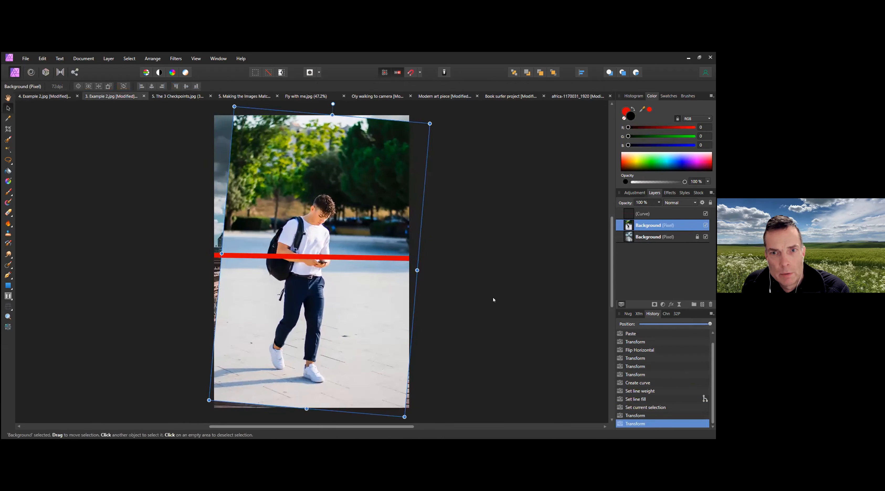
- Delete the red horizon line curve from the bridge composite
{"action": "left_click", "coordinate": [493, 300]}
{"action": "left_click", "coordinate": [663, 213]}
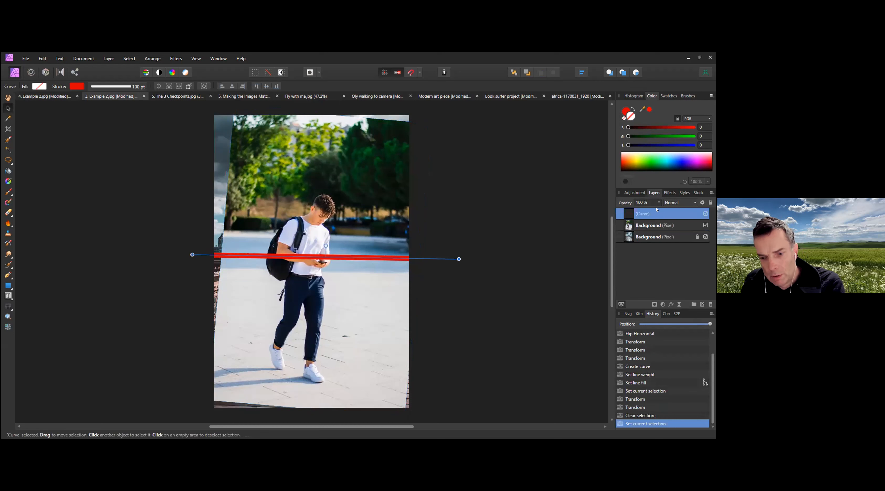
{"action": "key", "text": "Delete"}
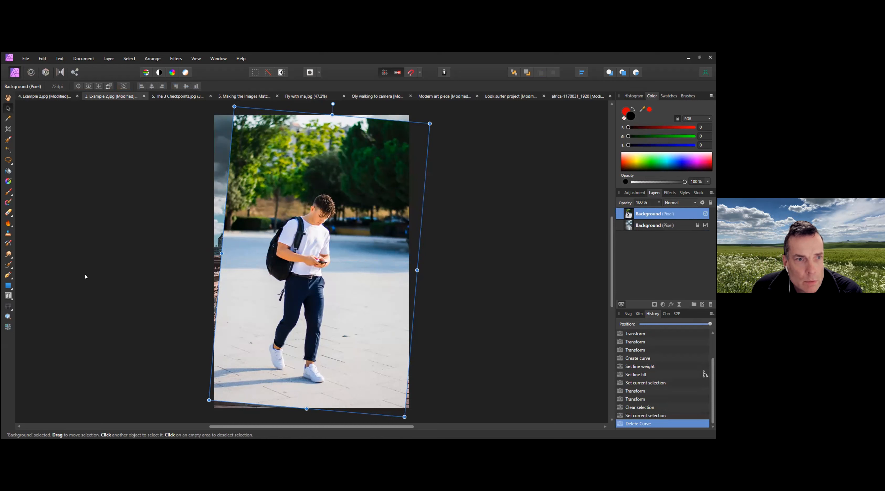
- Outline the walking man loosely with a freehand selection, add a mask from it to his layer, and deselect
{"action": "left_click", "coordinate": [9, 162]}
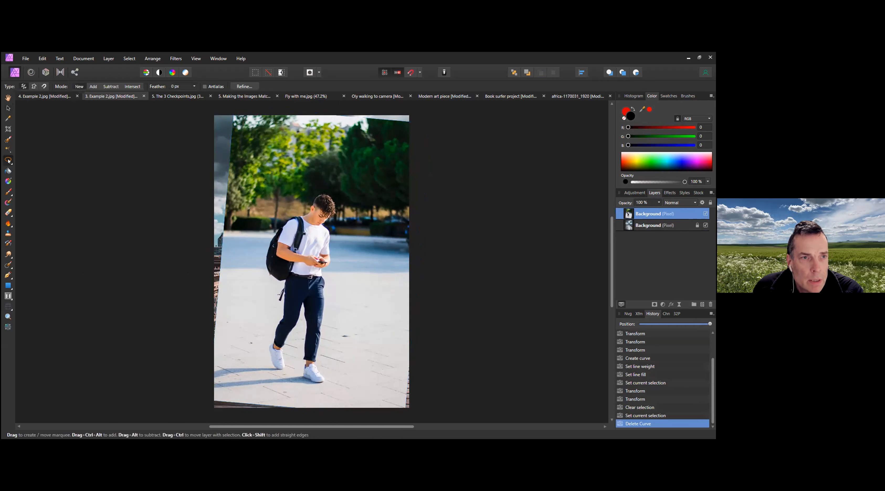
{"action": "mouse_move", "coordinate": [315, 185]}
{"action": "left_mouse_down"}
{"action": "mouse_move", "coordinate": [279, 213]}
{"action": "mouse_move", "coordinate": [256, 254]}
{"action": "mouse_move", "coordinate": [267, 317]}
{"action": "mouse_move", "coordinate": [256, 349]}
{"action": "mouse_move", "coordinate": [261, 382]}
{"action": "mouse_move", "coordinate": [295, 364]}
{"action": "mouse_move", "coordinate": [305, 384]}
{"action": "mouse_move", "coordinate": [330, 383]}
{"action": "mouse_move", "coordinate": [339, 217]}
{"action": "mouse_move", "coordinate": [314, 185]}
{"action": "left_mouse_up"}
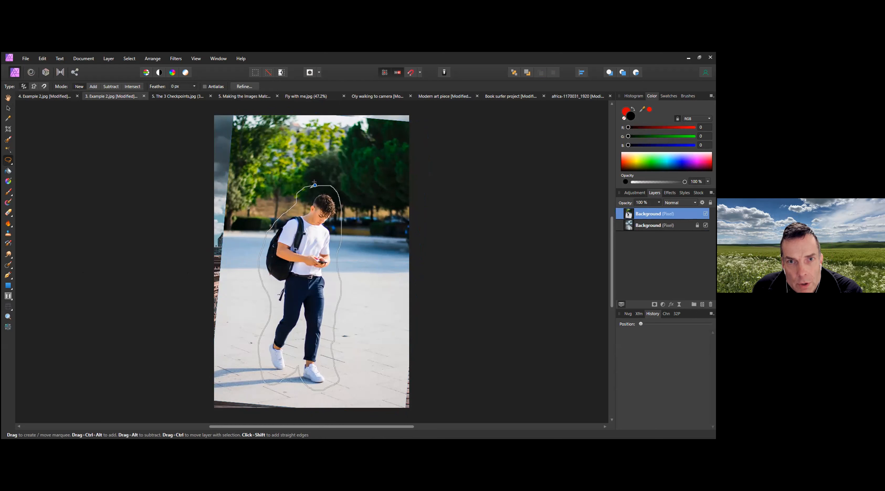
{"action": "left_click", "coordinate": [654, 305]}
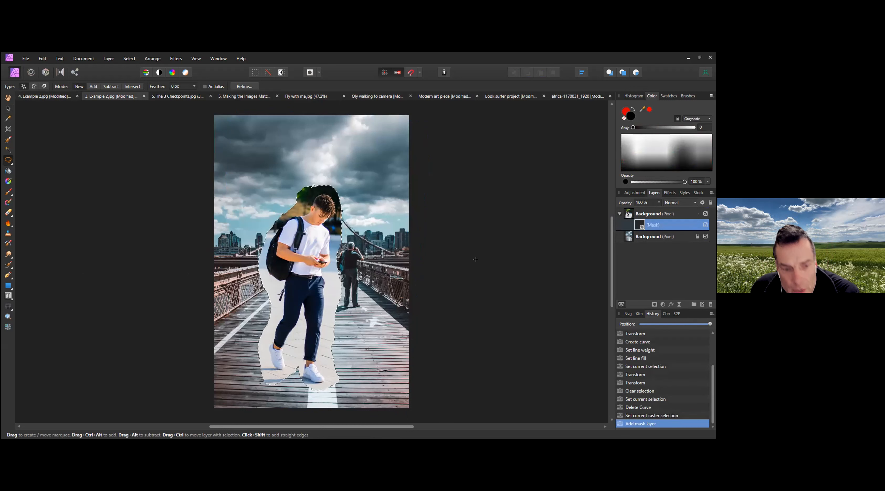
{"action": "key", "text": "ctrl+d"}
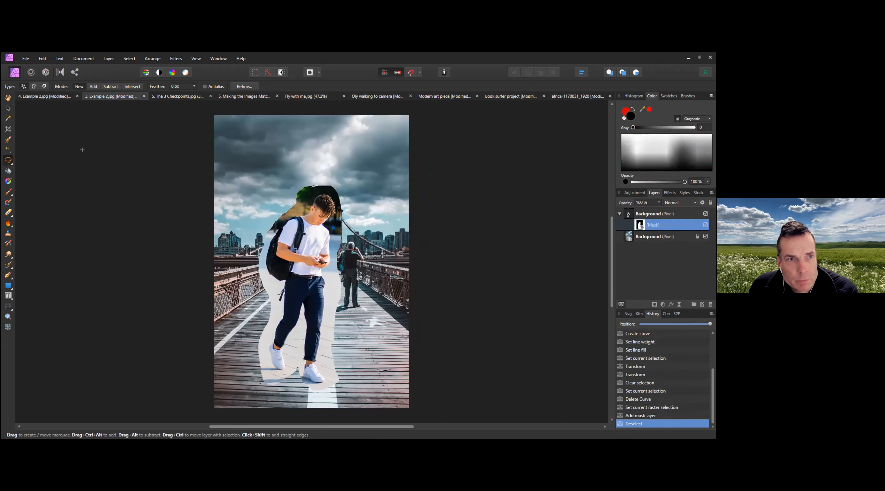
- Try moving the mask alone and undo it, then try moving and scaling down the masked man layer
{"action": "left_click", "coordinate": [7, 108]}
{"action": "mouse_move", "coordinate": [330, 276]}
{"action": "left_mouse_down"}
{"action": "mouse_move", "coordinate": [351, 316]}
{"action": "mouse_move", "coordinate": [338, 284]}
{"action": "left_mouse_up"}
{"action": "key", "text": "ctrl+z"}
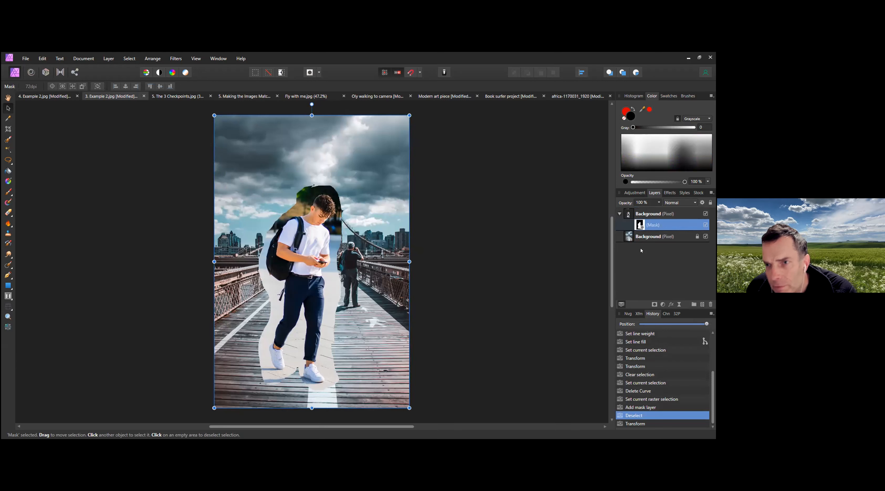
{"action": "left_click", "coordinate": [644, 215]}
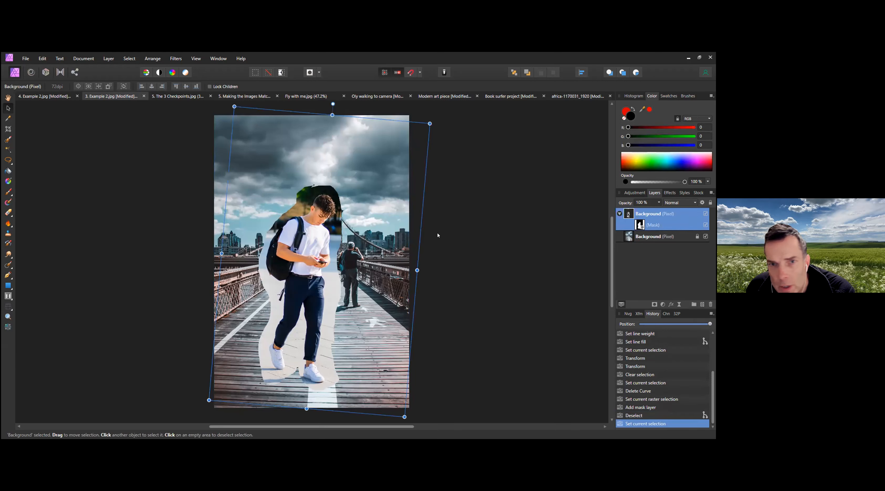
{"action": "mouse_move", "coordinate": [310, 279]}
{"action": "left_mouse_down"}
{"action": "mouse_move", "coordinate": [355, 314]}
{"action": "mouse_move", "coordinate": [302, 255]}
{"action": "mouse_move", "coordinate": [371, 270]}
{"action": "mouse_move", "coordinate": [303, 275]}
{"action": "mouse_move", "coordinate": [316, 279]}
{"action": "left_mouse_up"}
{"action": "left_click_drag", "start_coordinate": [437, 123], "coordinate": [423, 140]}
- Undo the man layer's transforms and its mask, and clear the freehand selection
{"action": "key", "text": "ctrl+z"}
{"action": "key", "text": "ctrl+z"}
{"action": "key", "text": "ctrl+z"}
{"action": "key", "text": "ctrl+z"}
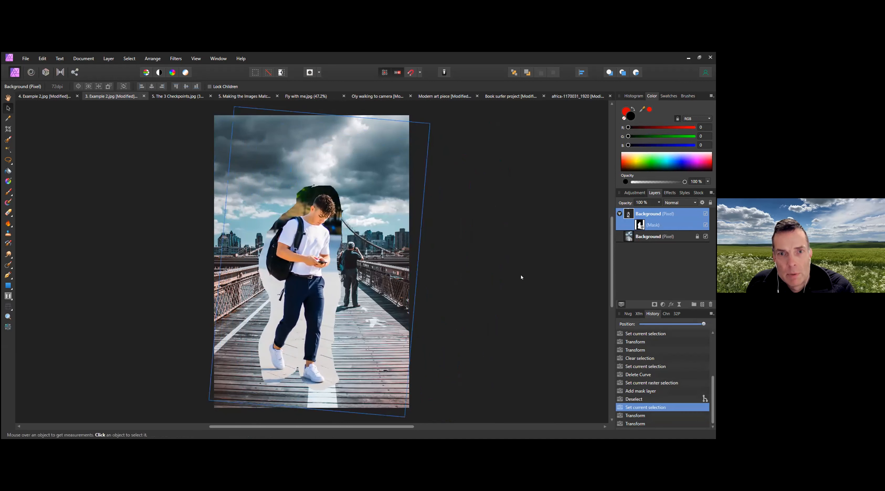
{"action": "key", "text": "ctrl+z"}
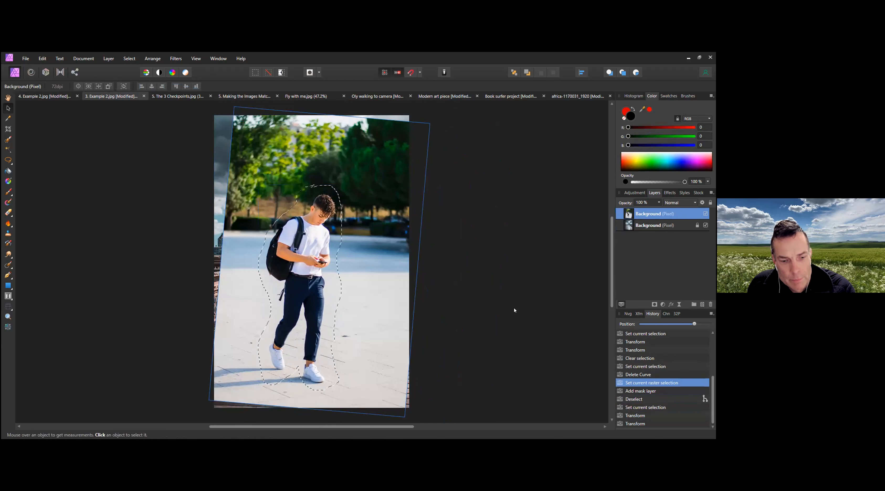
{"action": "key", "text": "ctrl+d"}
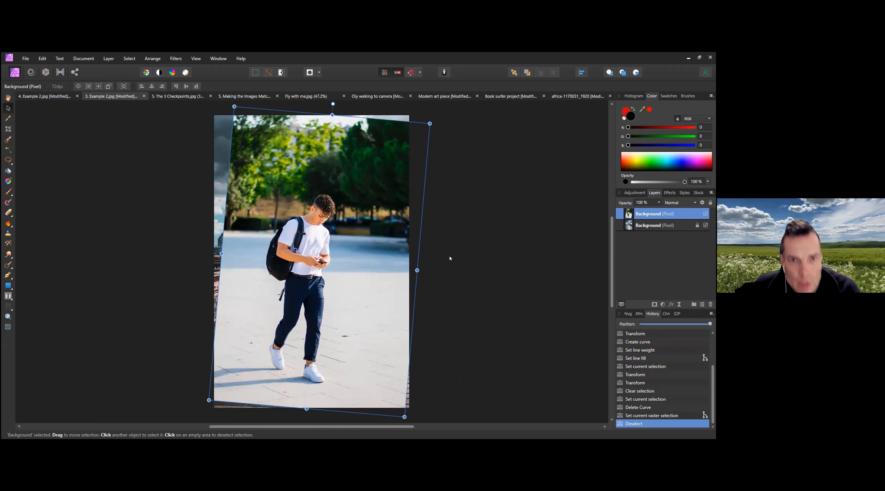
{"action": "left_click", "coordinate": [8, 328]}
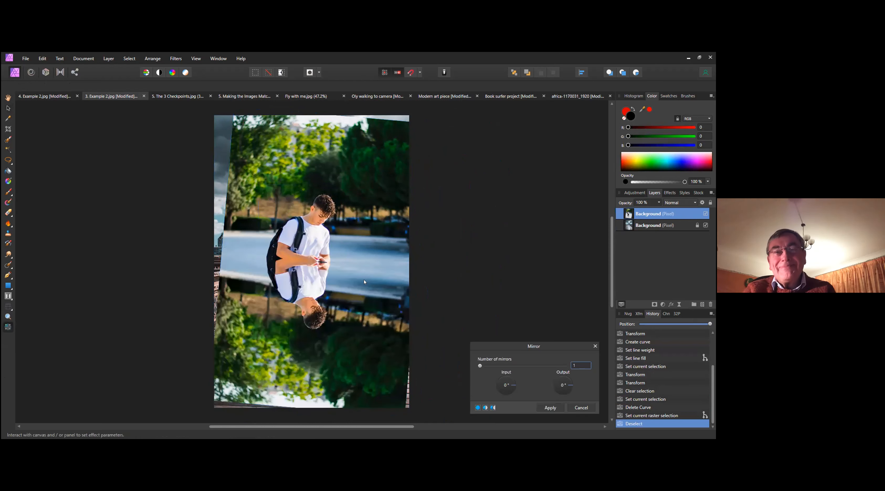
{"action": "left_click_drag", "start_coordinate": [480, 366], "coordinate": [480, 366]}
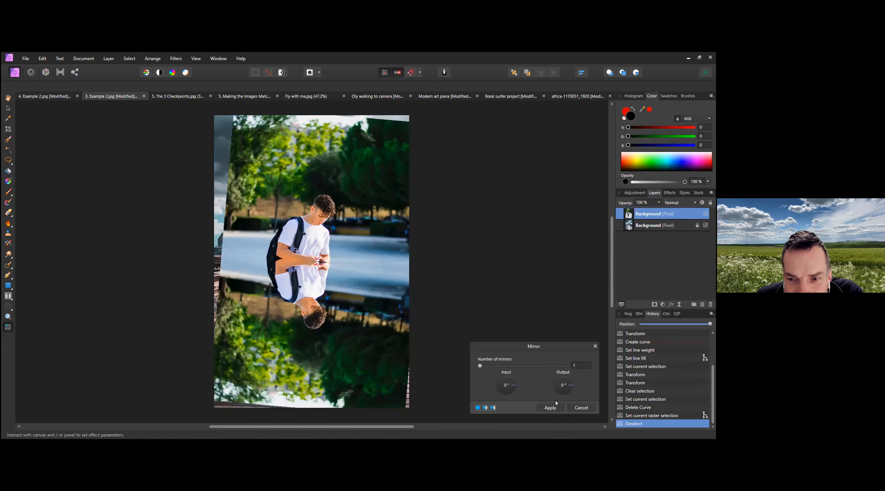
{"action": "left_click", "coordinate": [581, 408]}
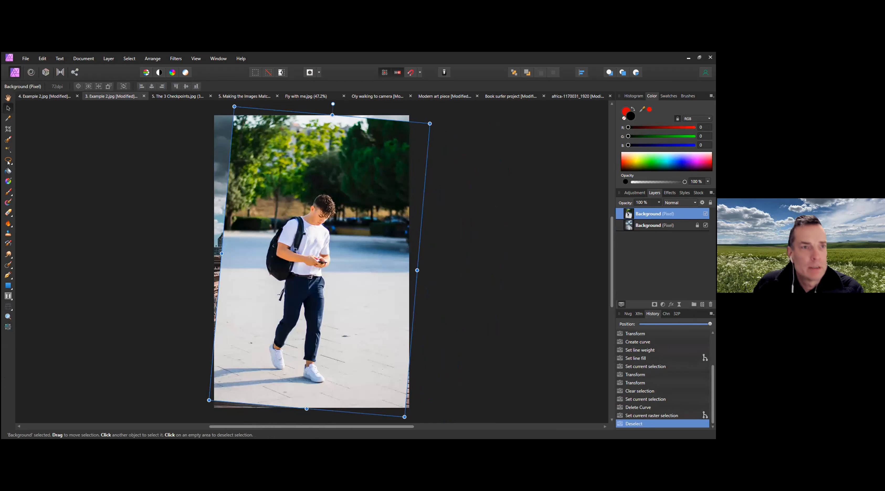
- Select the walking man, including his trousers, shoes, shirt and arms, using the Selection Brush at a width of 128.3 px
{"action": "left_click", "coordinate": [8, 139]}
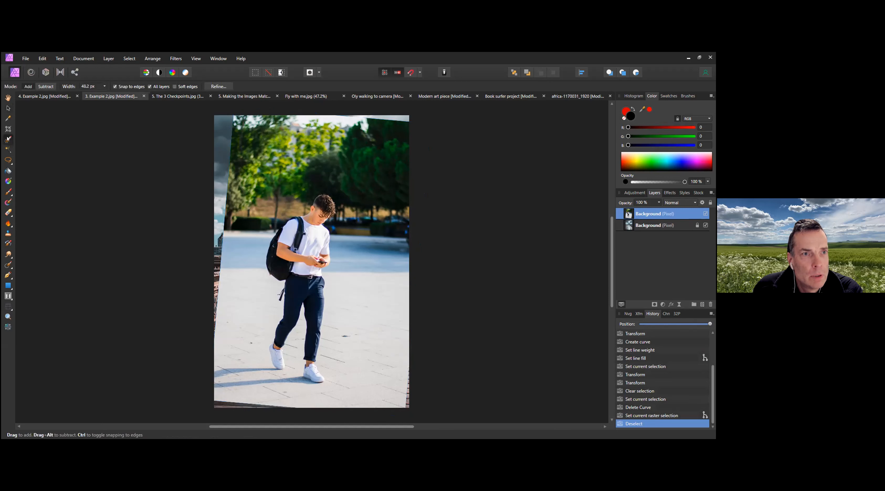
{"action": "key", "text": "]"}
{"action": "key", "text": "]"}
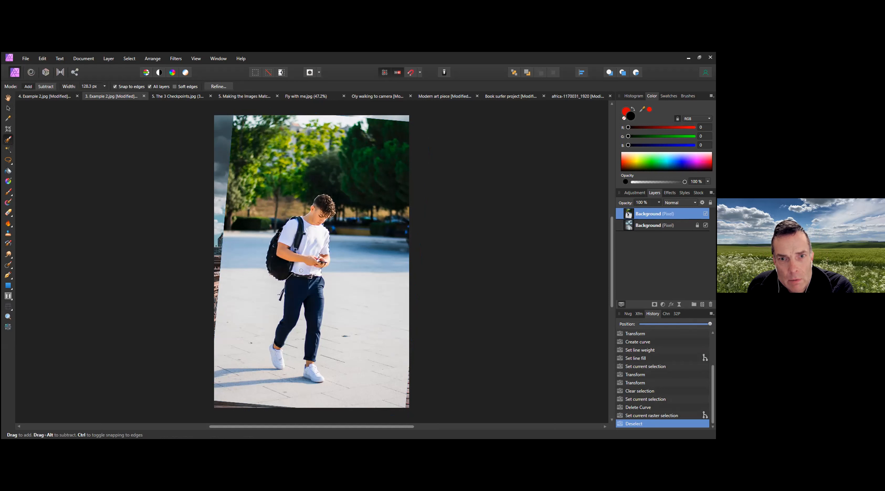
{"action": "left_click_drag", "start_coordinate": [313, 296], "coordinate": [313, 336]}
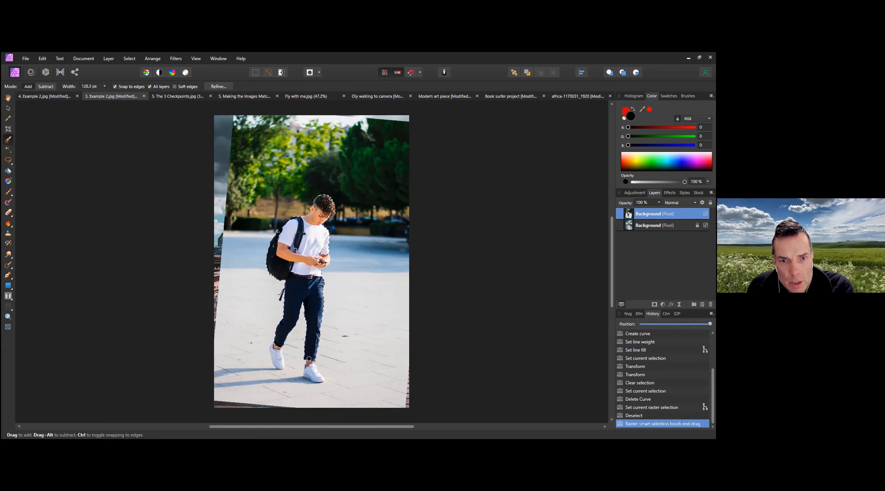
{"action": "mouse_move", "coordinate": [313, 372]}
{"action": "left_mouse_down"}
{"action": "mouse_move", "coordinate": [274, 342]}
{"action": "mouse_move", "coordinate": [304, 346]}
{"action": "left_mouse_up"}
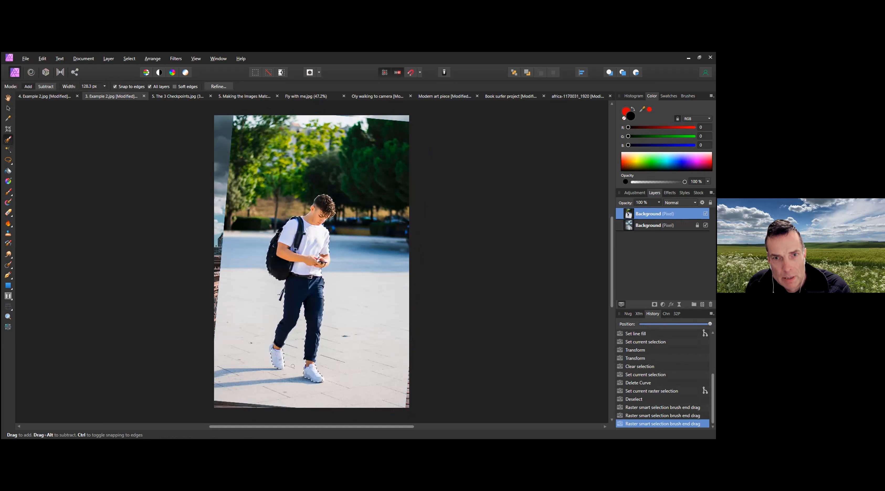
{"action": "left_click_drag", "start_coordinate": [292, 366], "coordinate": [292, 335]}
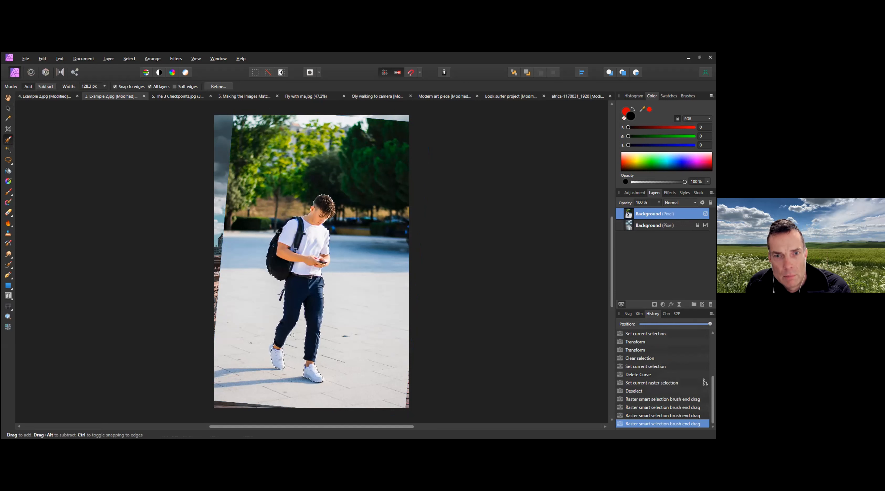
{"action": "left_click_drag", "start_coordinate": [320, 258], "coordinate": [314, 245]}
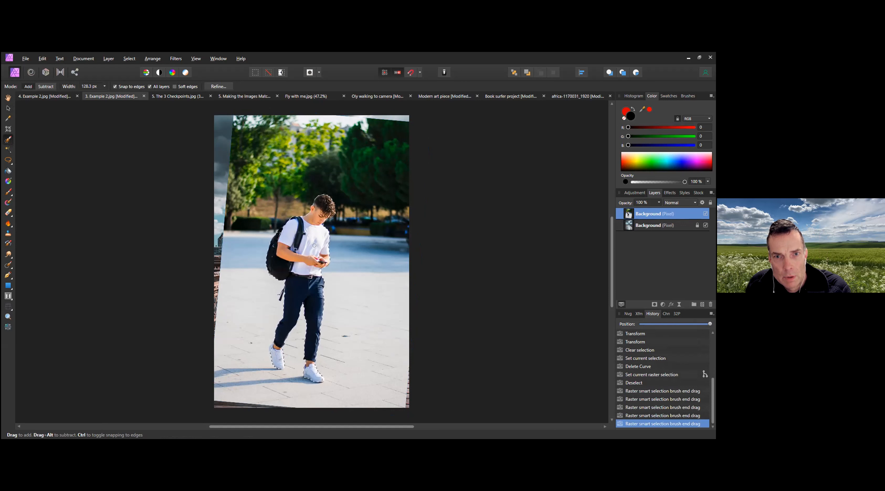
- Start refining the selection and paint the edges of the man's hair and face with a 101 px Matte adjustment brush
{"action": "scroll", "coordinate": [321, 236], "scroll_direction": "up", "scroll_amount": 1}
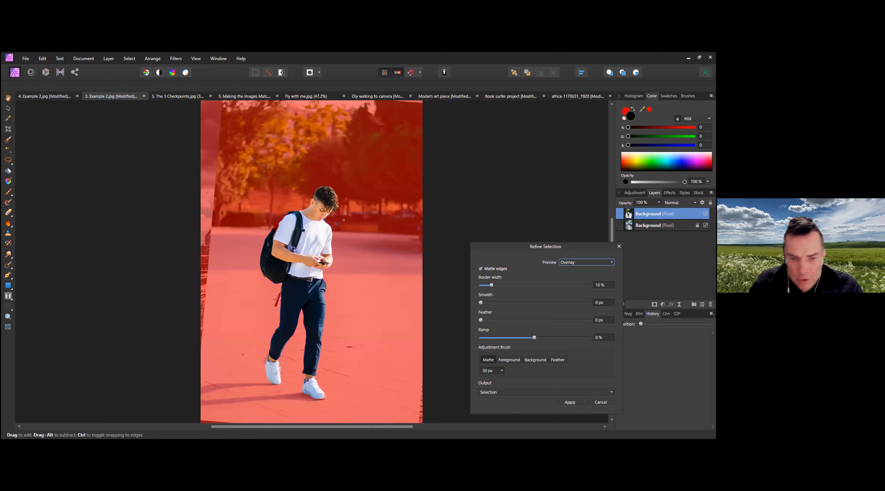
{"action": "scroll", "coordinate": [344, 220], "scroll_direction": "up", "scroll_amount": 3}
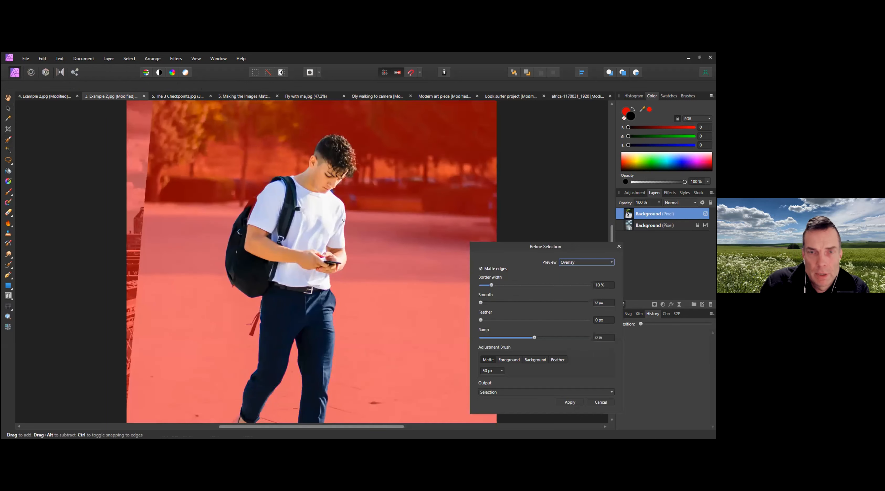
{"action": "scroll", "coordinate": [343, 220], "scroll_direction": "up", "scroll_amount": 2}
{"action": "scroll", "coordinate": [344, 219], "scroll_direction": "up", "scroll_amount": 4}
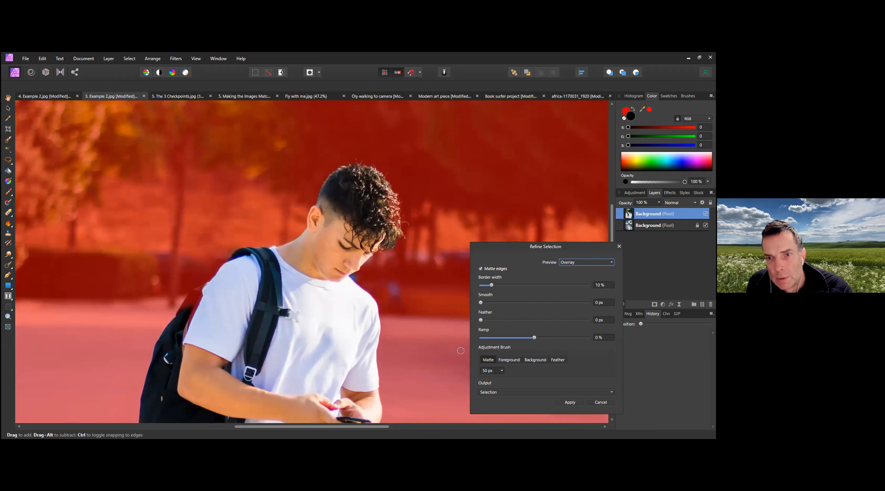
{"action": "key", "text": "bracketright"}
{"action": "key", "text": "bracketright"}
{"action": "key", "text": "bracketright"}
{"action": "key", "text": "bracketright"}
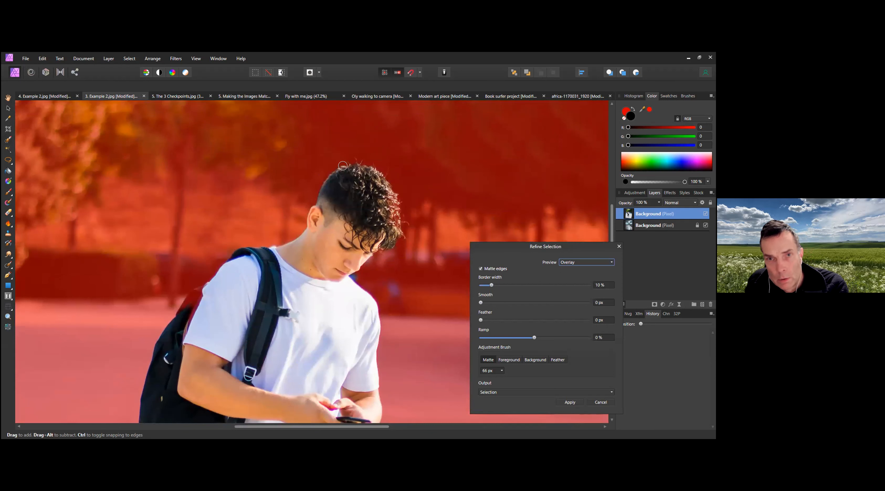
{"action": "mouse_move", "coordinate": [307, 205]}
{"action": "left_mouse_down"}
{"action": "mouse_move", "coordinate": [332, 167]}
{"action": "mouse_move", "coordinate": [356, 159]}
{"action": "mouse_move", "coordinate": [374, 162]}
{"action": "mouse_move", "coordinate": [392, 181]}
{"action": "mouse_move", "coordinate": [397, 232]}
{"action": "mouse_move", "coordinate": [370, 247]}
{"action": "mouse_move", "coordinate": [346, 283]}
{"action": "left_mouse_up"}
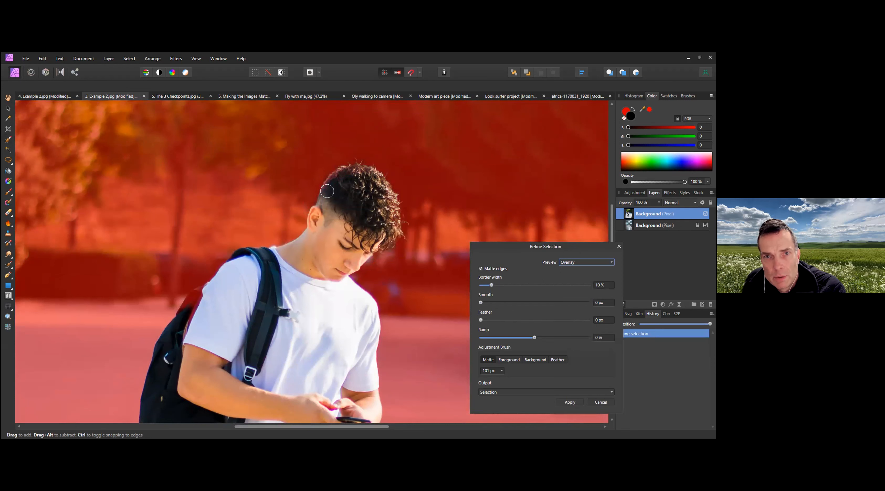
- Mark the man's hair and the outer edge of his backpack as foreground with the 101 px adjustment brush
{"action": "left_click", "coordinate": [509, 360]}
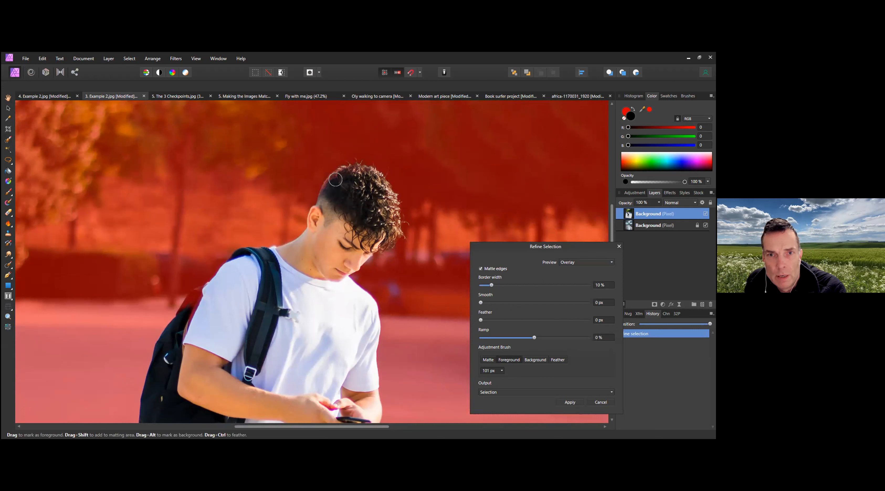
{"action": "left_click_drag", "start_coordinate": [326, 188], "coordinate": [342, 194]}
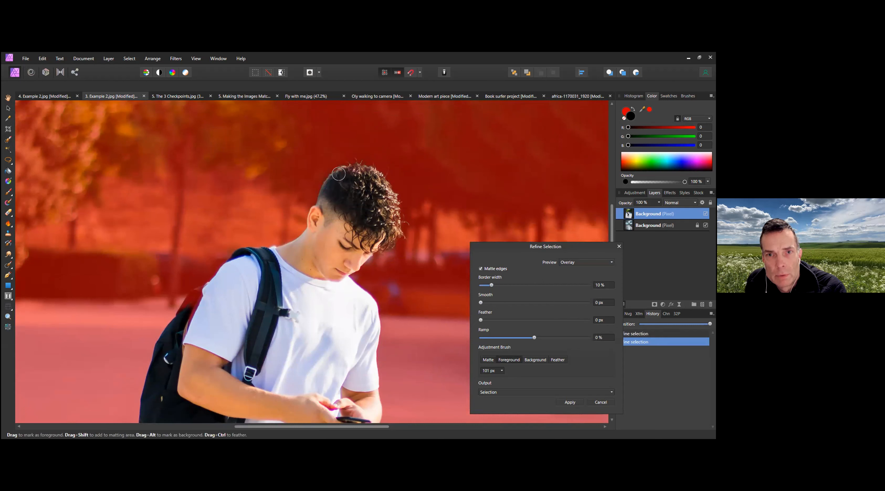
{"action": "left_click_drag", "start_coordinate": [374, 192], "coordinate": [378, 230]}
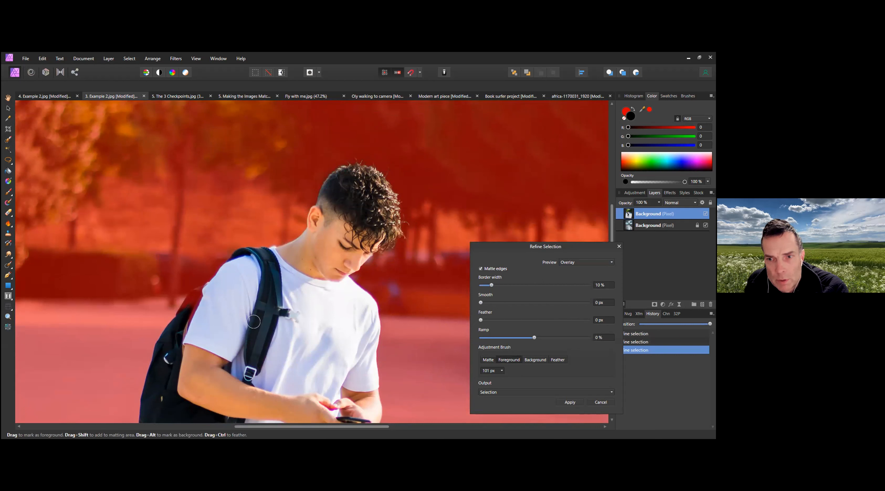
{"action": "left_click_drag", "start_coordinate": [192, 304], "coordinate": [187, 315]}
- Mark the man's white shoes as foreground in the selection refinement
{"action": "scroll", "coordinate": [338, 300], "scroll_direction": "down", "scroll_amount": 3}
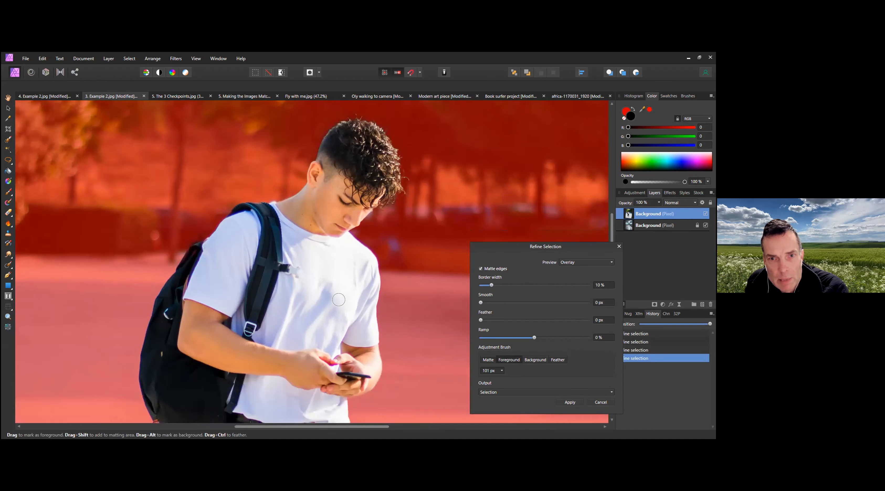
{"action": "scroll", "coordinate": [355, 262], "scroll_direction": "down", "scroll_amount": 5}
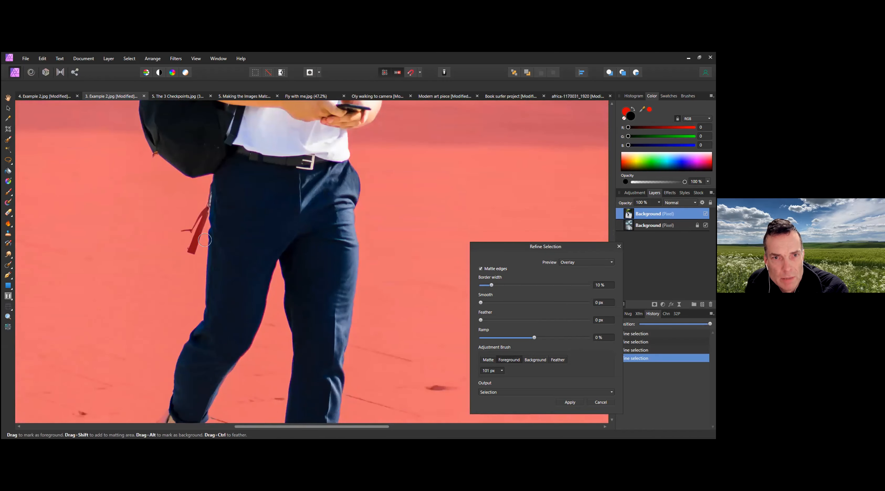
{"action": "scroll", "coordinate": [284, 209], "scroll_direction": "down", "scroll_amount": 3}
{"action": "scroll", "coordinate": [311, 280], "scroll_direction": "down", "scroll_amount": 2}
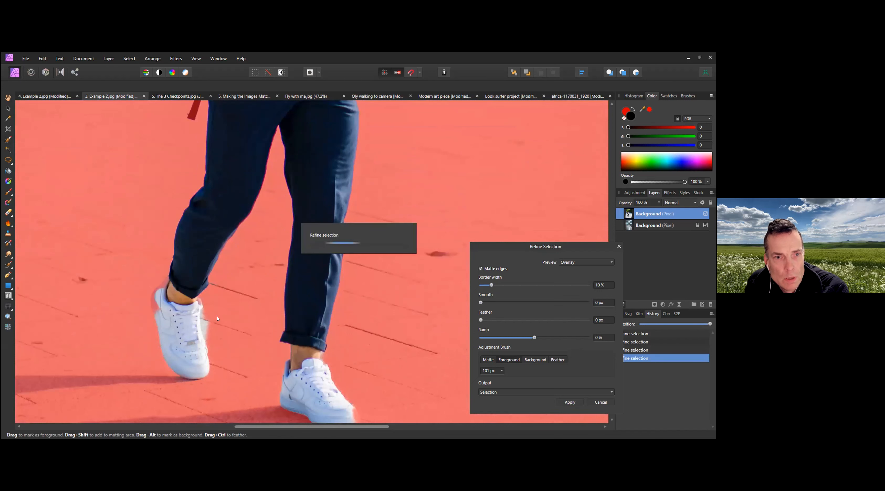
{"action": "left_click", "coordinate": [294, 337]}
{"action": "scroll", "coordinate": [296, 359], "scroll_direction": "down", "scroll_amount": 2}
{"action": "scroll", "coordinate": [299, 356], "scroll_direction": "down", "scroll_amount": 1}
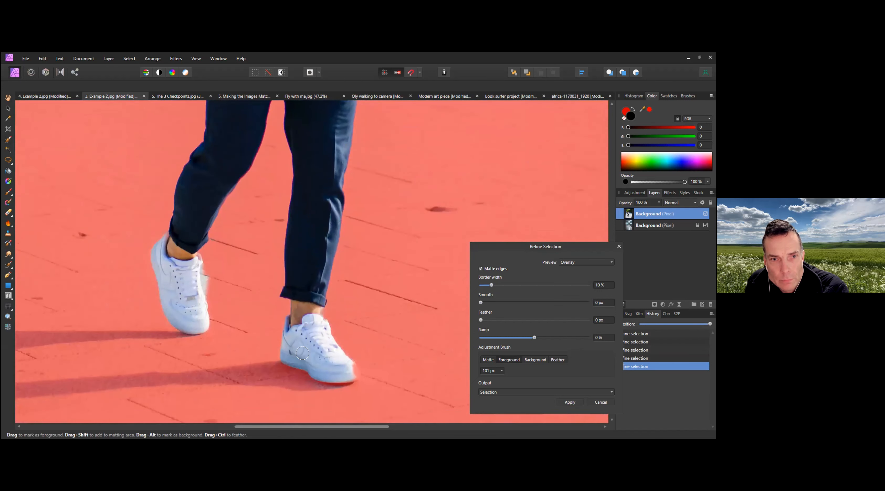
- Mark the ground beside the rear shoe as background, restore the shoe itself as foreground, and apply the refinement
{"action": "left_click", "coordinate": [535, 360]}
{"action": "left_click_drag", "start_coordinate": [206, 271], "coordinate": [207, 289]}
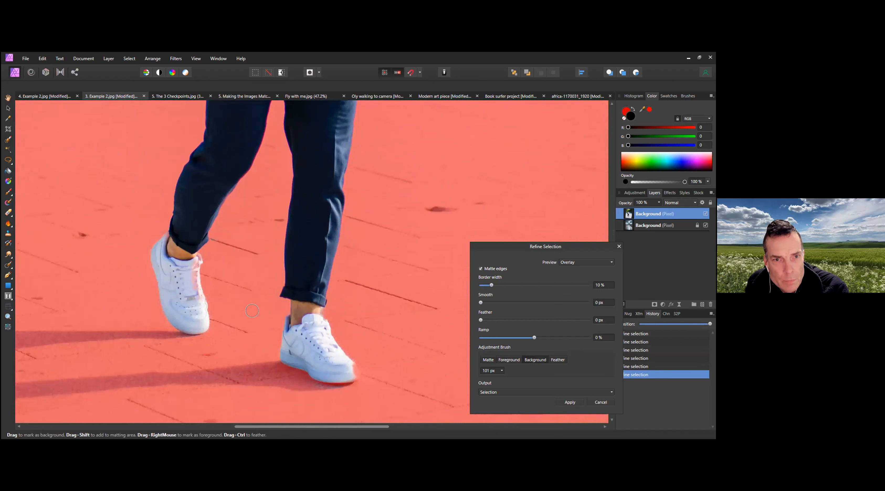
{"action": "left_click", "coordinate": [511, 360]}
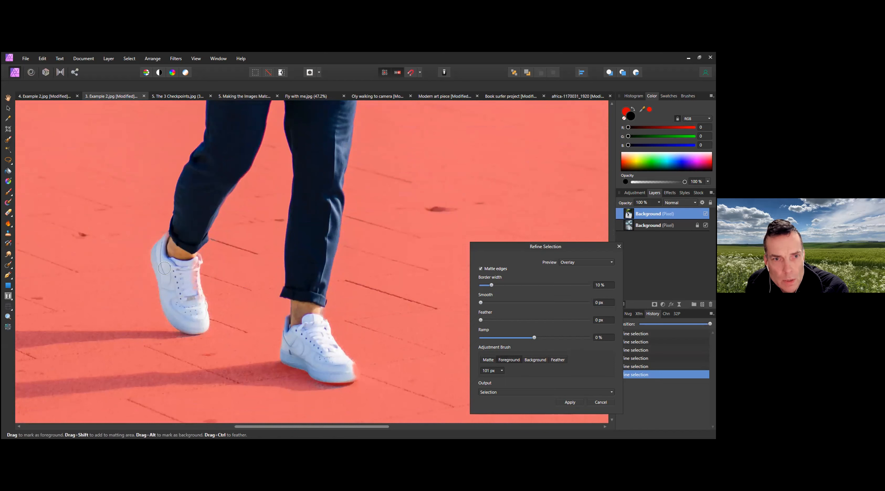
{"action": "left_click_drag", "start_coordinate": [183, 263], "coordinate": [187, 288]}
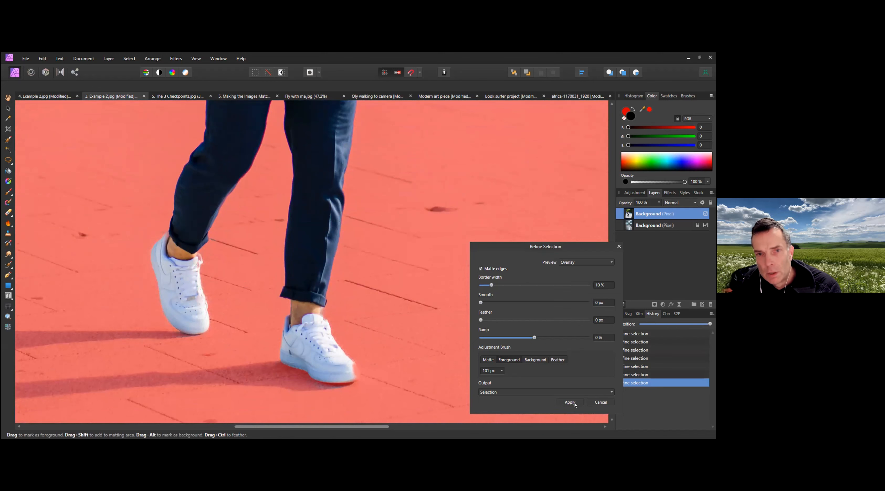
{"action": "key", "text": "Return"}
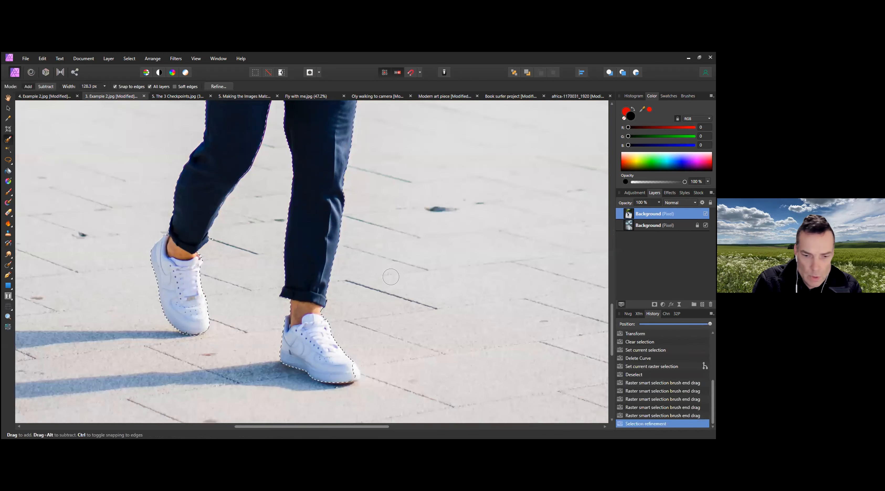
- Mask the man's layer with the refined selection and deselect
{"action": "key", "text": "ctrl+0"}
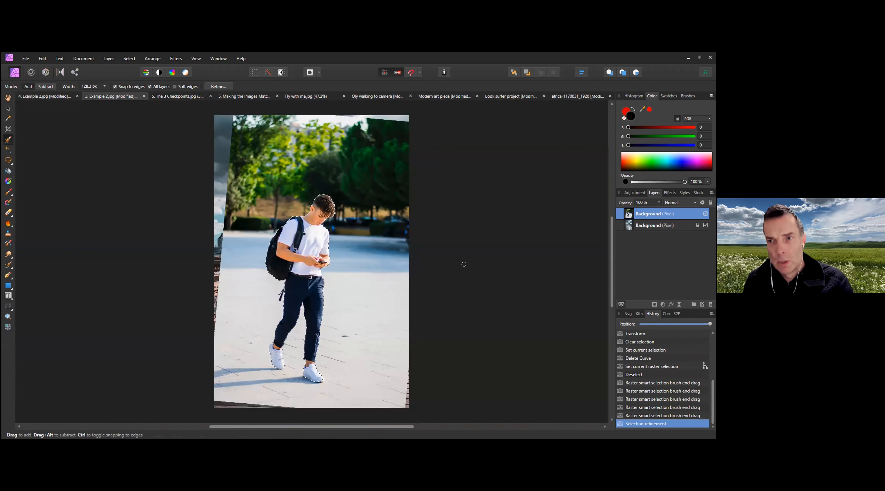
{"action": "left_click", "coordinate": [654, 305]}
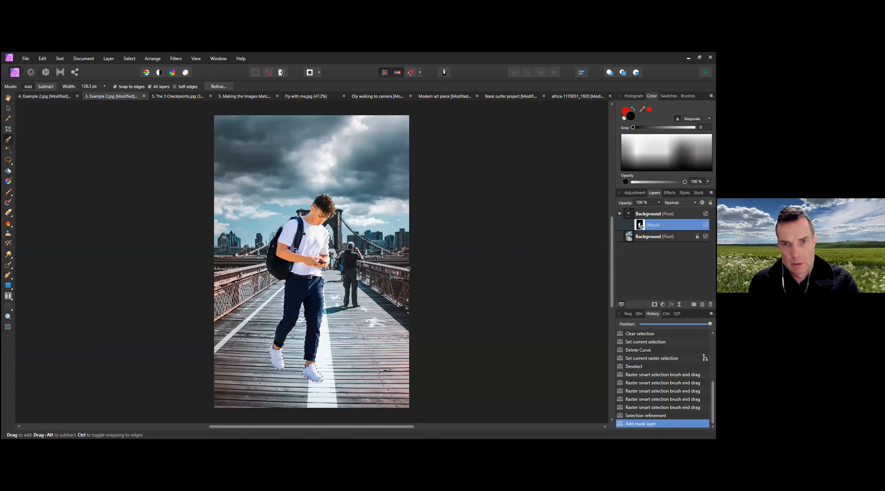
{"action": "key", "text": "ctrl+d"}
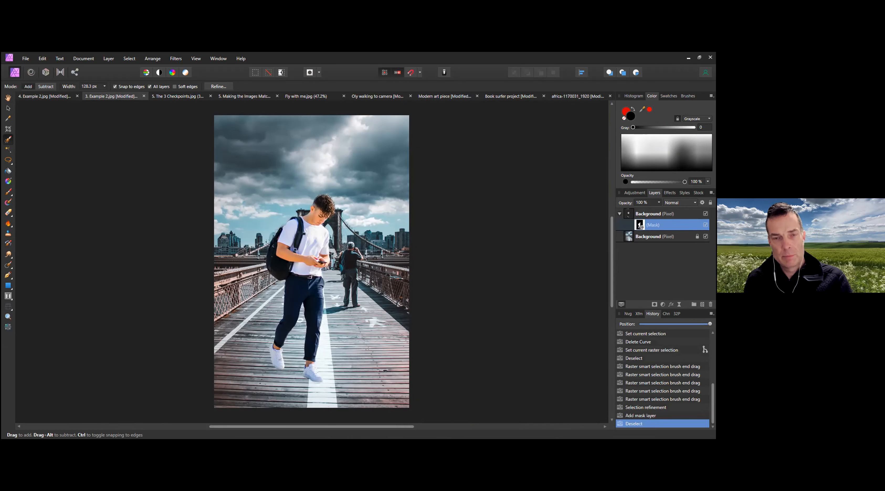
- Try moving the man with only his mask selected, and undo the move
{"action": "left_click", "coordinate": [8, 108]}
{"action": "left_click_drag", "start_coordinate": [338, 241], "coordinate": [336, 259]}
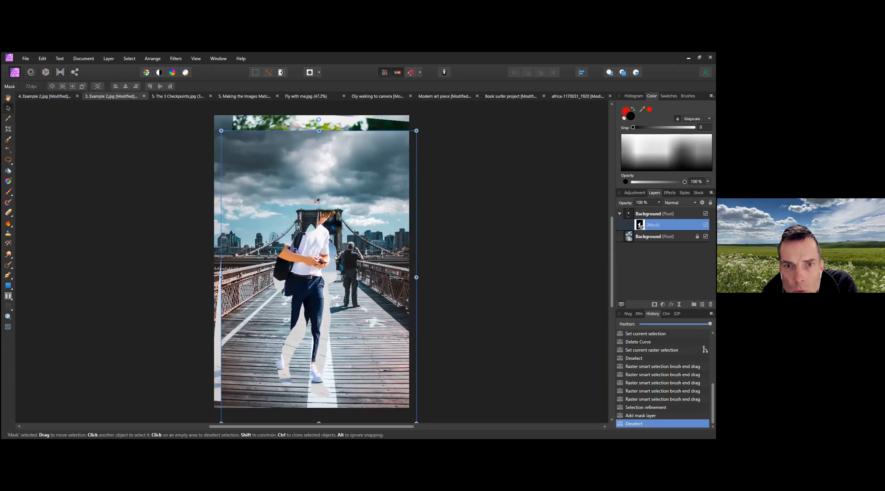
{"action": "key", "text": "ctrl+z"}
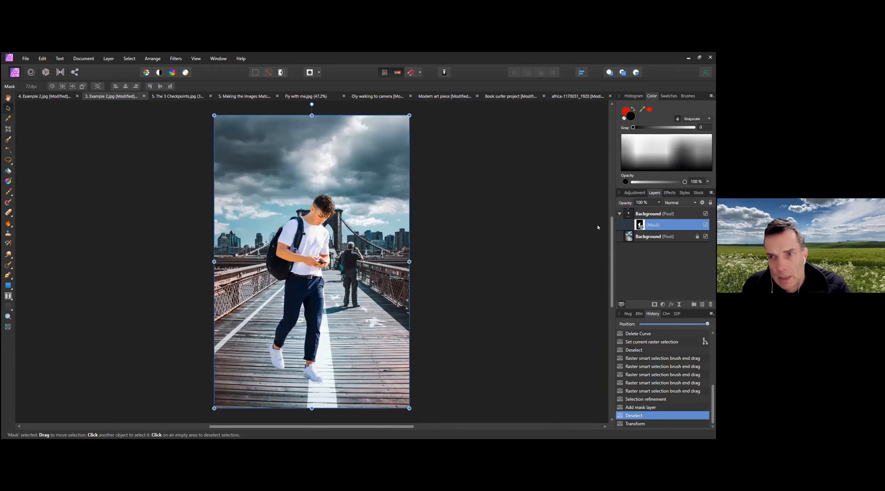
- Scale down the man's layer together with its mask and reposition him on the bridge walkway
{"action": "left_click", "coordinate": [626, 212]}
{"action": "left_click_drag", "start_coordinate": [406, 137], "coordinate": [376, 186]}
{"action": "left_click_drag", "start_coordinate": [252, 315], "coordinate": [295, 308]}
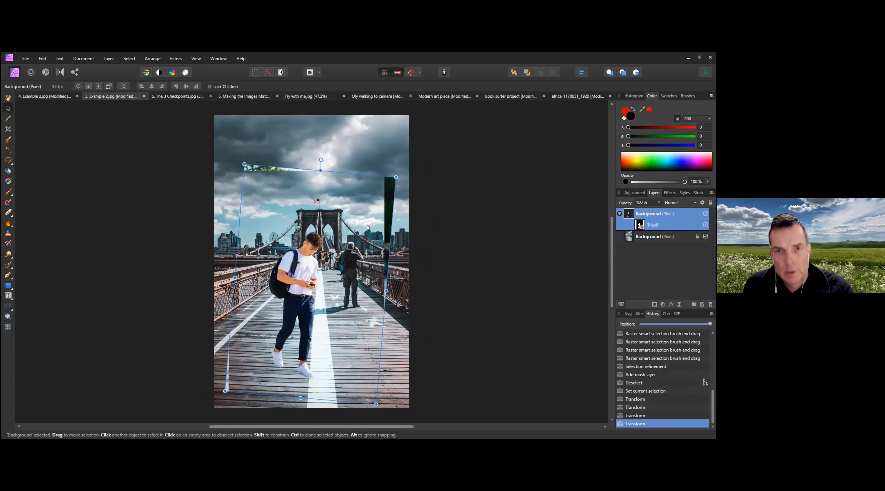
{"action": "left_click_drag", "start_coordinate": [396, 177], "coordinate": [380, 197]}
{"action": "left_click_drag", "start_coordinate": [277, 361], "coordinate": [310, 337]}
{"action": "left_click_drag", "start_coordinate": [389, 193], "coordinate": [394, 187]}
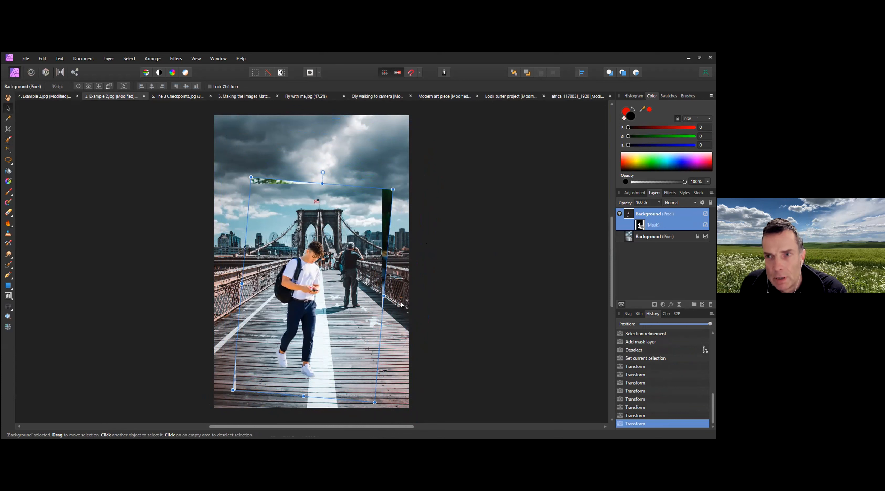
- Add a second mask to the man's layer and paint out leftover photo edges in black with a 508.5 px Paint Brush at 50% hardness
{"action": "left_click", "coordinate": [622, 220]}
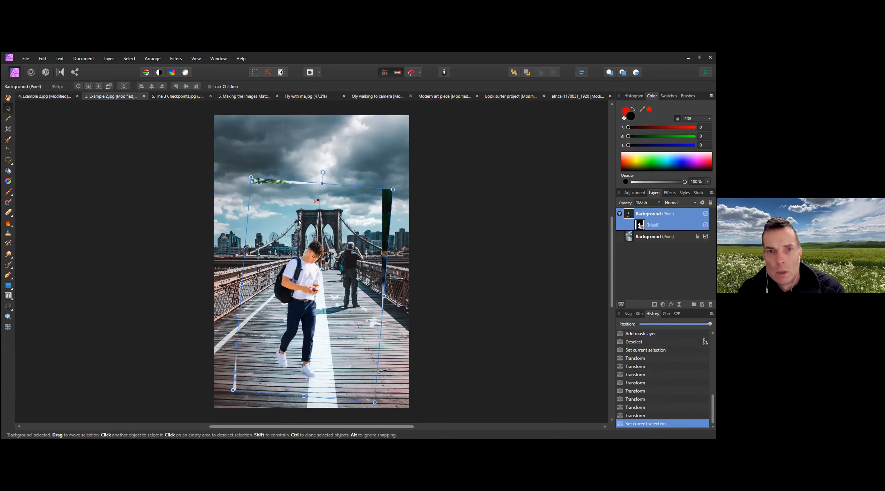
{"action": "left_click", "coordinate": [318, 158]}
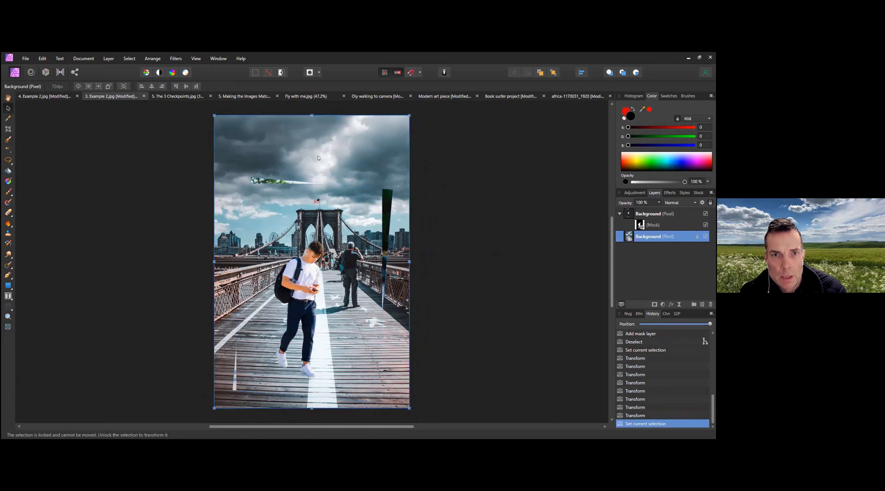
{"action": "left_click", "coordinate": [299, 286]}
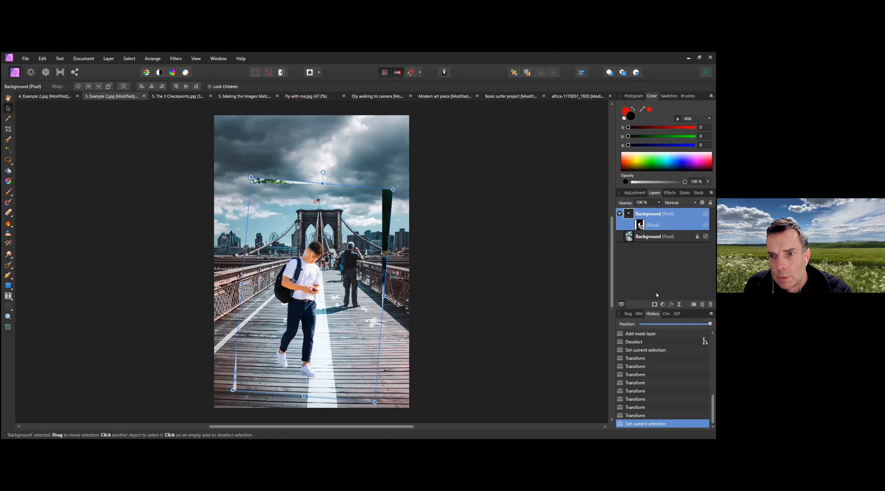
{"action": "left_click", "coordinate": [654, 304]}
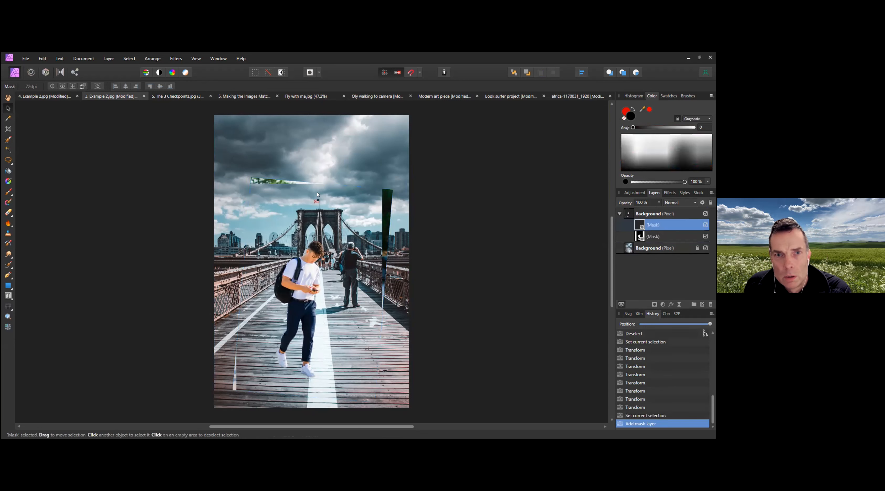
{"action": "key", "text": "b"}
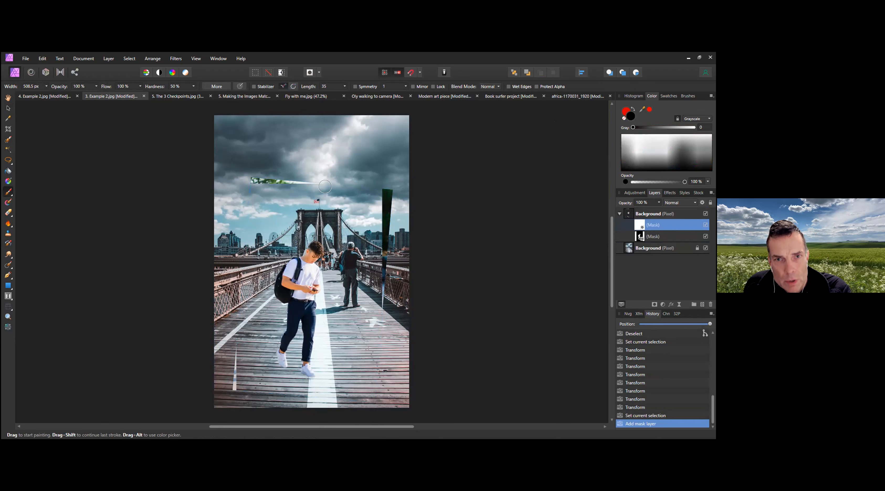
{"action": "mouse_move", "coordinate": [317, 180]}
{"action": "left_mouse_down"}
{"action": "mouse_move", "coordinate": [259, 174]}
{"action": "mouse_move", "coordinate": [253, 203]}
{"action": "left_mouse_up"}
{"action": "left_click_drag", "start_coordinate": [236, 347], "coordinate": [234, 392]}
{"action": "left_click_drag", "start_coordinate": [384, 305], "coordinate": [385, 237]}
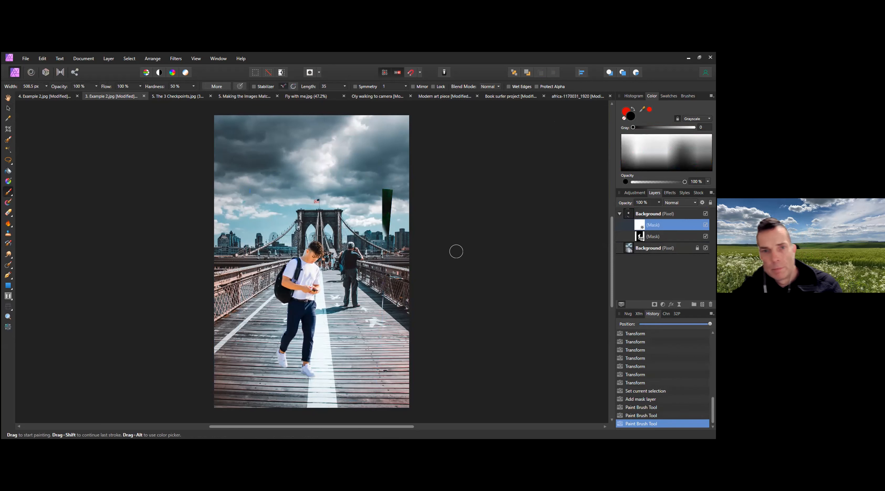
- Clear the layer selection and add a Black and White adjustment over the whole composite with its default values
{"action": "left_click", "coordinate": [8, 108]}
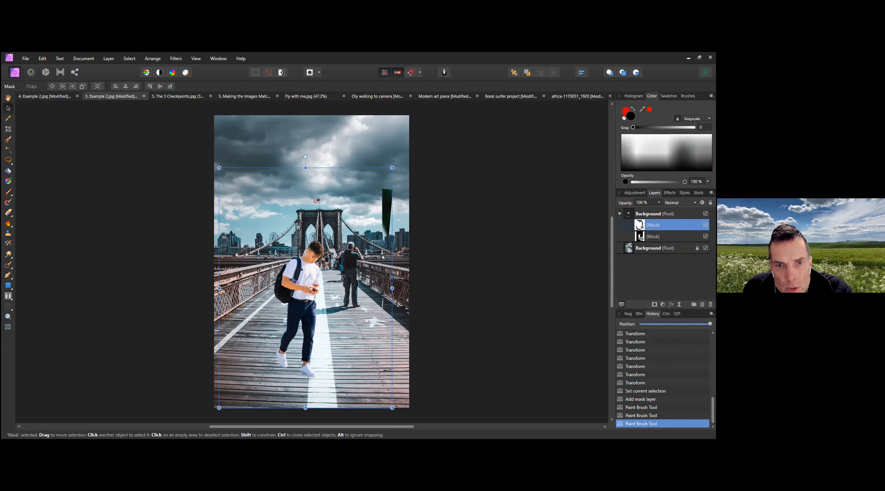
{"action": "left_click", "coordinate": [515, 307]}
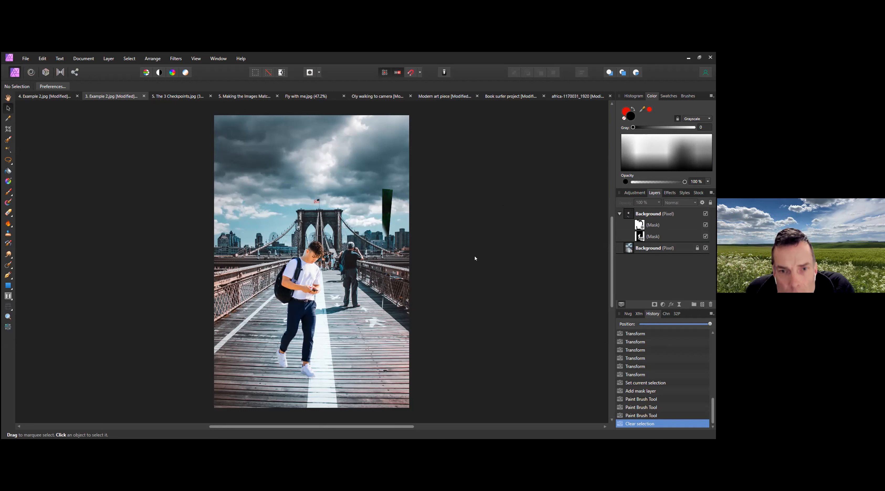
{"action": "left_click", "coordinate": [663, 304]}
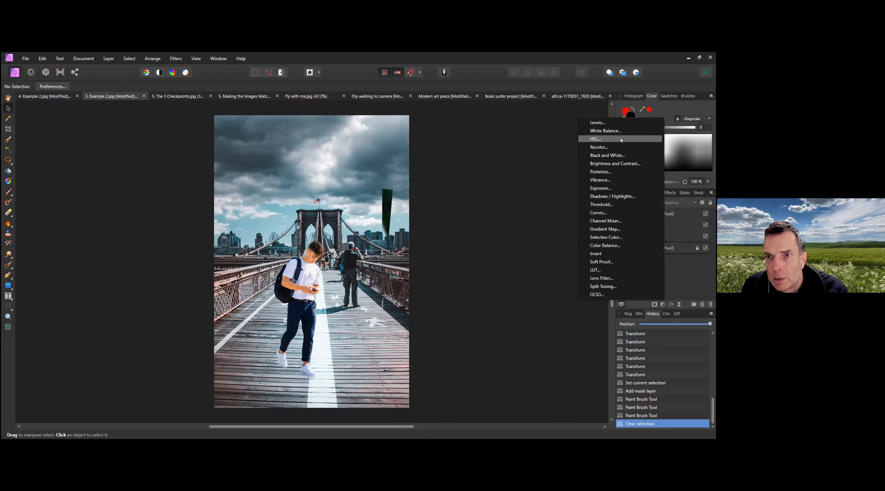
{"action": "left_click", "coordinate": [622, 156]}
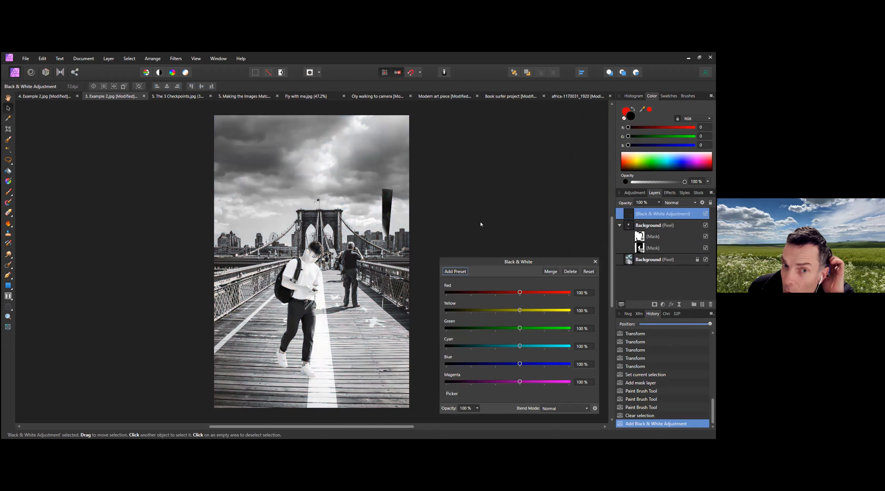
{"action": "left_click", "coordinate": [595, 262]}
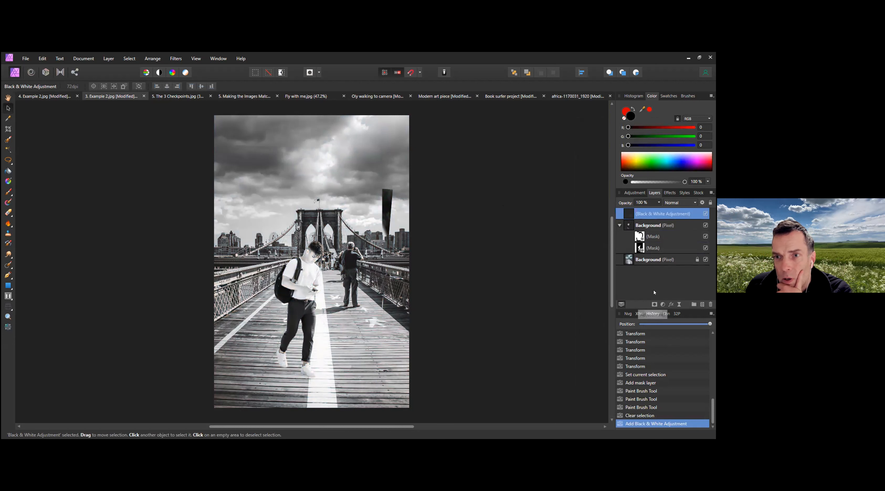
- Add a Levels adjustment, nest it inside the man's layer, and set its black level to 19%
{"action": "left_click", "coordinate": [662, 304]}
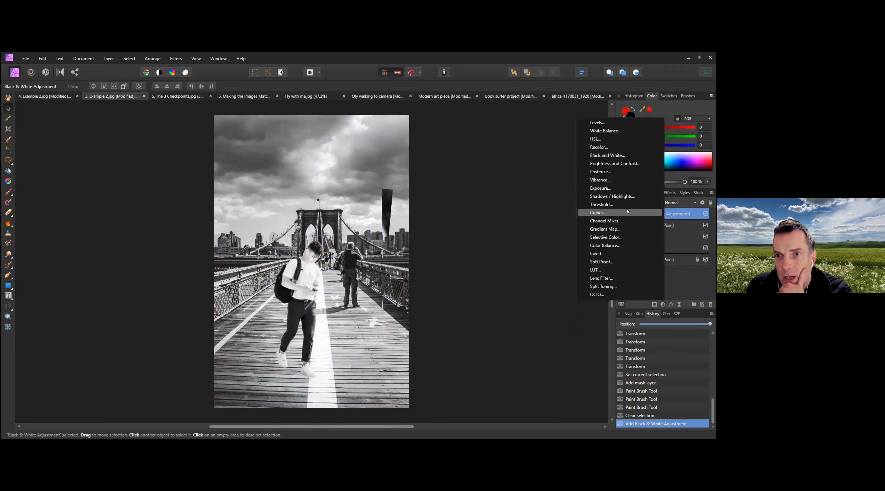
{"action": "left_click", "coordinate": [598, 123]}
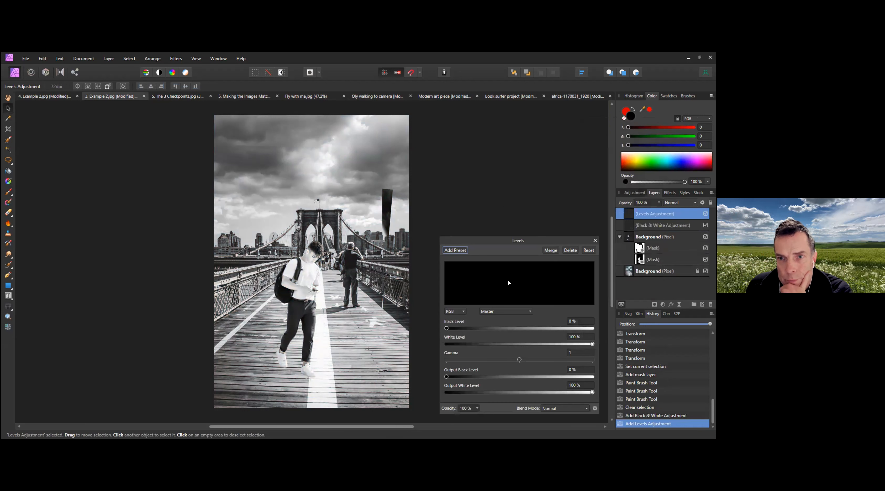
{"action": "left_click_drag", "start_coordinate": [627, 215], "coordinate": [642, 263]}
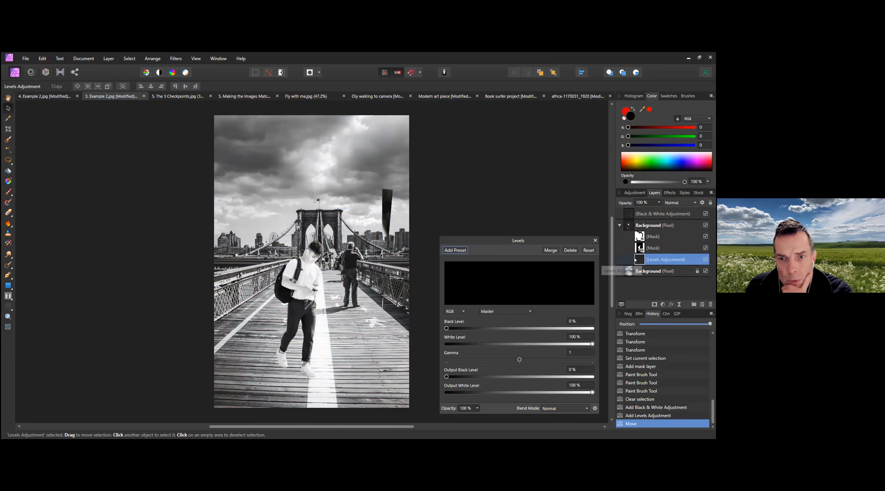
{"action": "mouse_move", "coordinate": [460, 330]}
{"action": "left_mouse_down"}
{"action": "mouse_move", "coordinate": [557, 325]}
{"action": "mouse_move", "coordinate": [444, 330]}
{"action": "mouse_move", "coordinate": [475, 329]}
{"action": "left_mouse_up"}
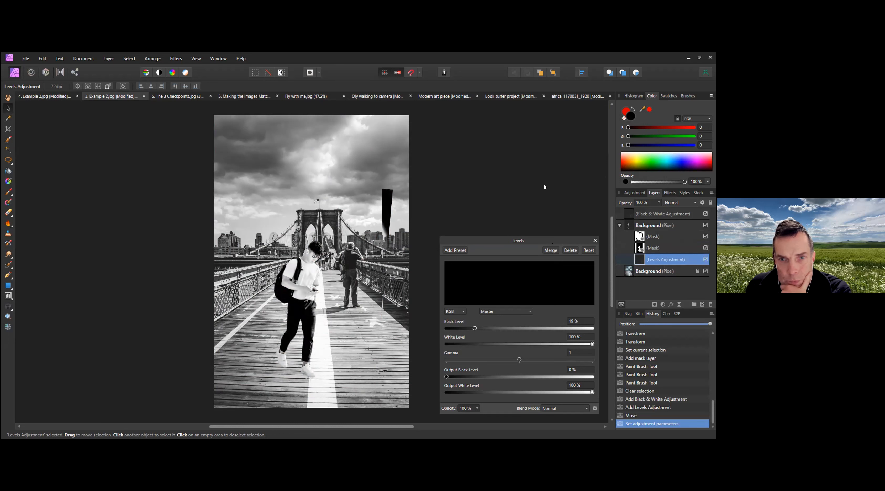
{"action": "left_click_drag", "start_coordinate": [593, 240], "coordinate": [587, 185]}
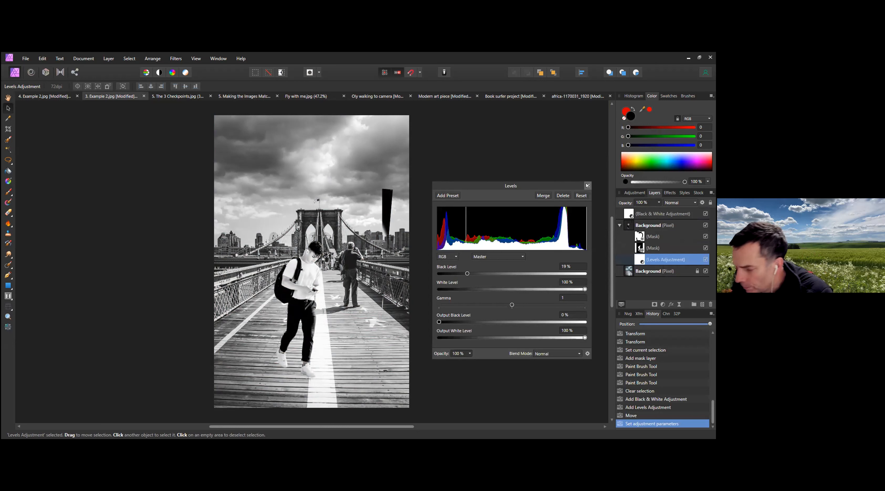
{"action": "left_click", "coordinate": [588, 185]}
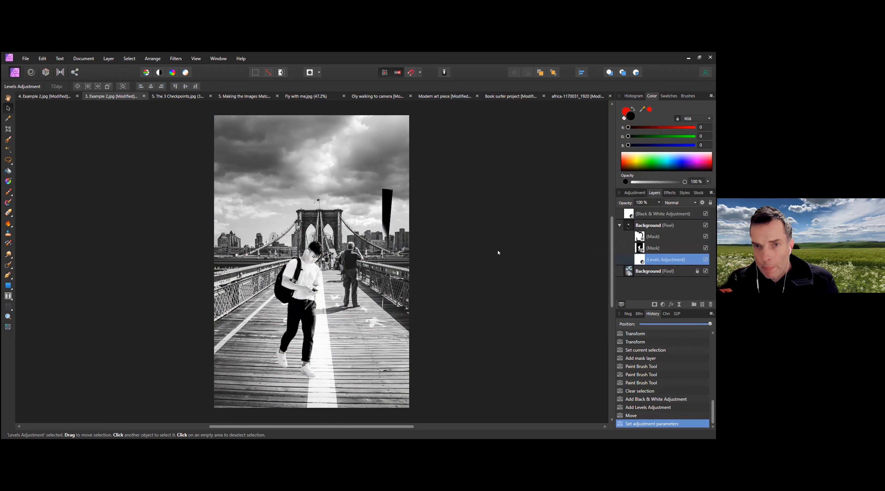
- Delete the Black and White adjustment to restore the composite's colours, and clear the layer selection
{"action": "left_click", "coordinate": [687, 215]}
{"action": "key", "text": "Delete"}
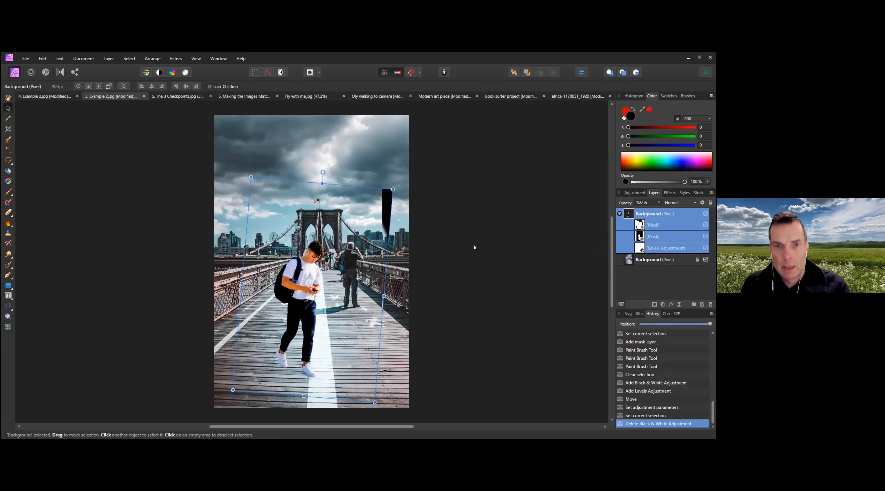
{"action": "left_click", "coordinate": [425, 294]}
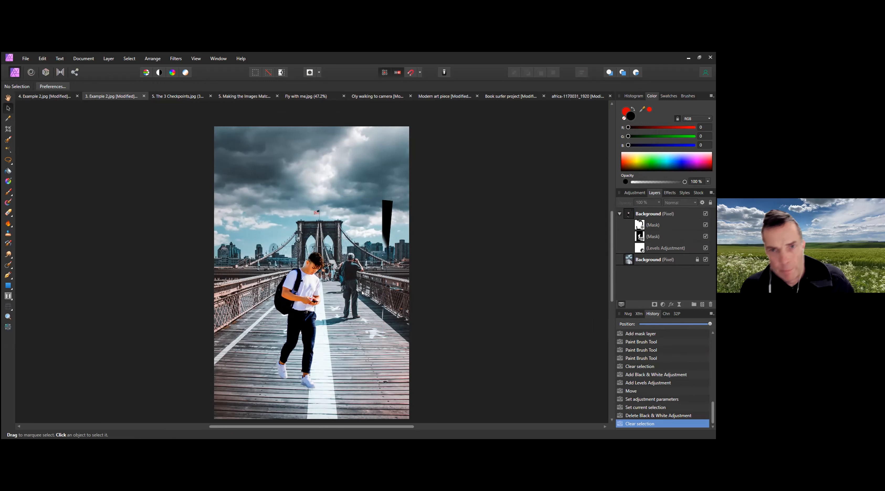
- Examine the placed man and the shadows cast on the bridge walkway up close, from the skyline down to the planks
{"action": "key", "text": "ctrl+plus"}
{"action": "key", "text": "ctrl+plus"}
{"action": "key", "text": "ctrl+plus"}
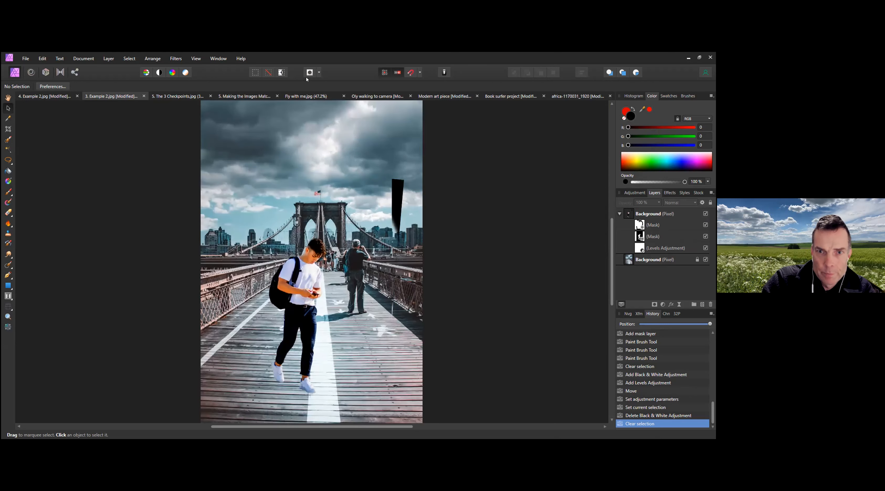
{"action": "key", "text": "ctrl+plus"}
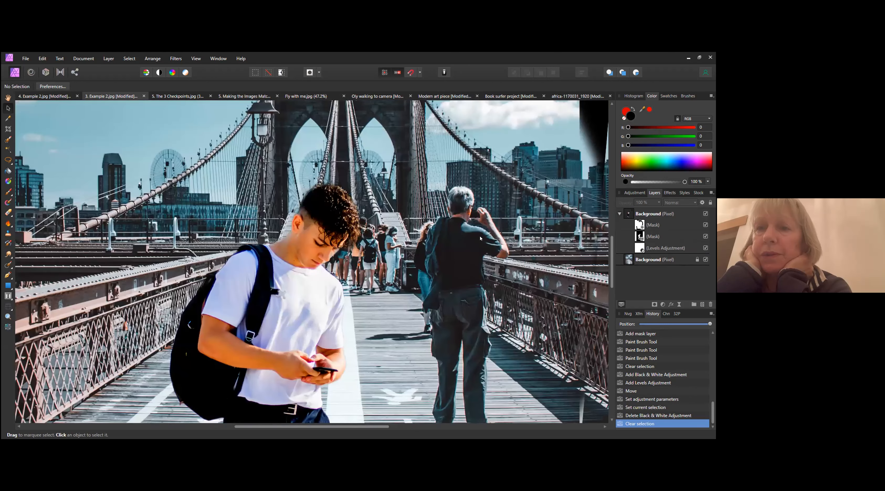
{"action": "scroll", "coordinate": [480, 234], "scroll_direction": "up", "scroll_amount": 2}
{"action": "scroll", "coordinate": [419, 268], "scroll_direction": "down", "scroll_amount": 4}
{"action": "scroll", "coordinate": [420, 268], "scroll_direction": "down", "scroll_amount": 3}
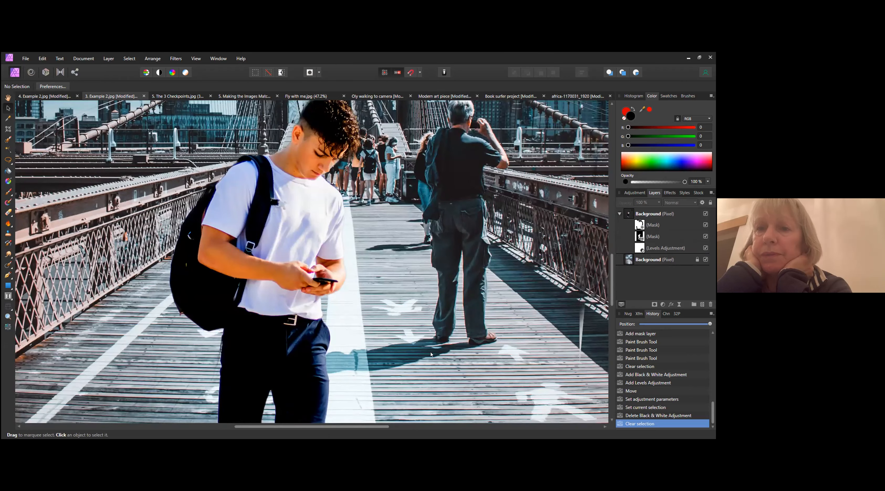
{"action": "scroll", "coordinate": [430, 354], "scroll_direction": "down", "scroll_amount": 1}
{"action": "scroll", "coordinate": [307, 320], "scroll_direction": "down", "scroll_amount": 6}
{"action": "scroll", "coordinate": [307, 320], "scroll_direction": "down", "scroll_amount": 3}
{"action": "scroll", "coordinate": [284, 316], "scroll_direction": "up", "scroll_amount": 4}
{"action": "scroll", "coordinate": [284, 316], "scroll_direction": "up", "scroll_amount": 10}
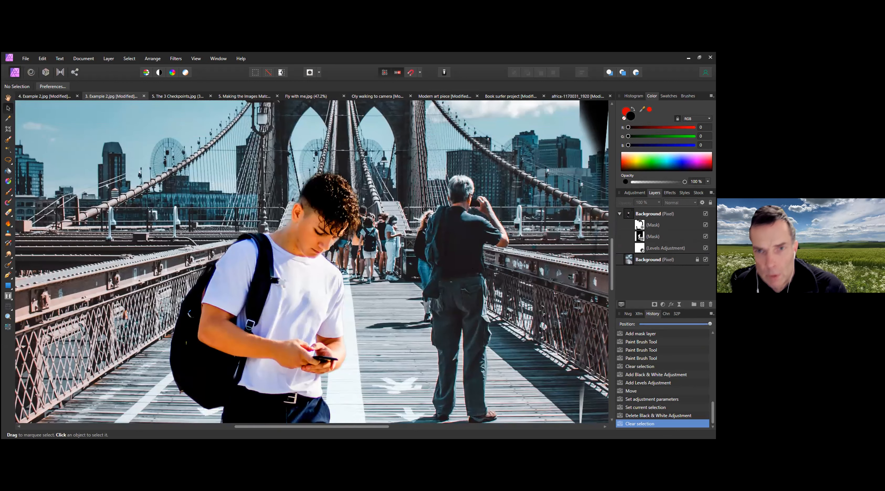
{"action": "scroll", "coordinate": [384, 250], "scroll_direction": "up", "scroll_amount": 1}
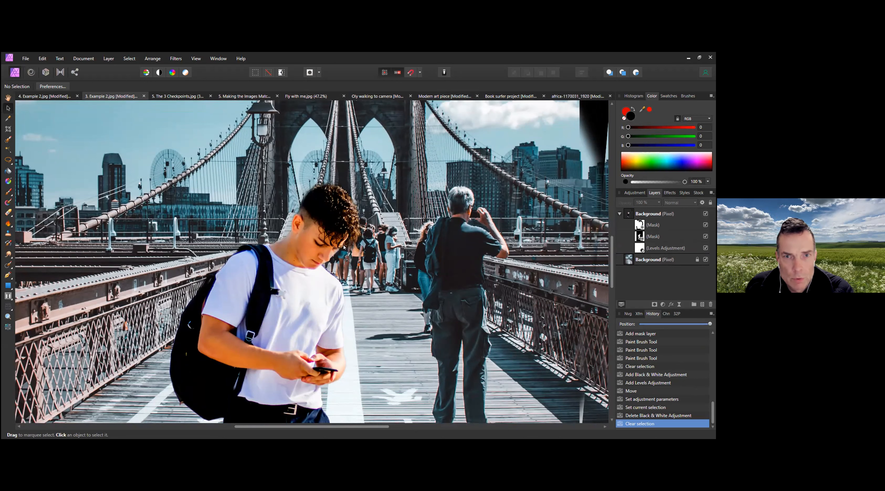
{"action": "scroll", "coordinate": [326, 298], "scroll_direction": "down", "scroll_amount": 5}
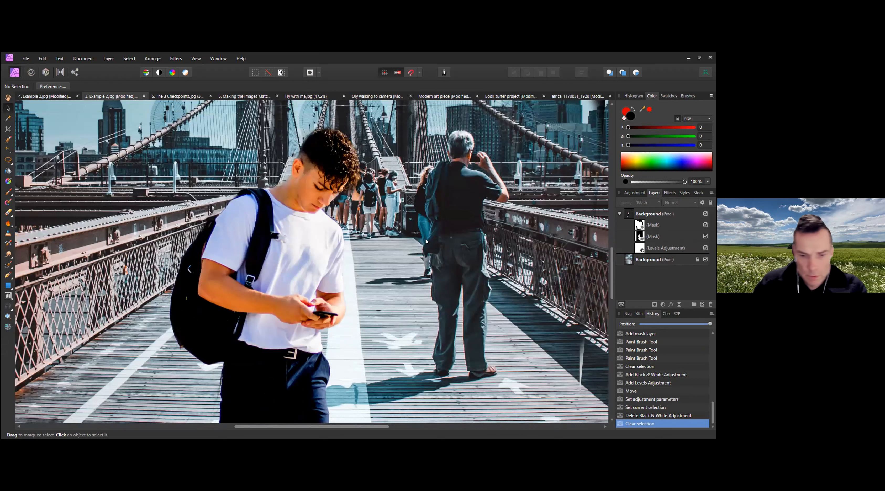
{"action": "key", "text": "ctrl+0"}
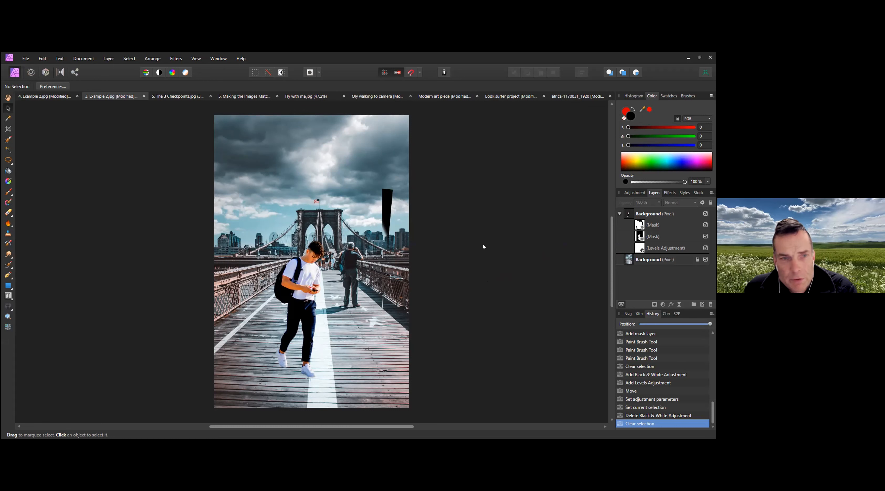
- Try loading each of the man's two masks as a pixel selection to find the one that outlines his figure
{"action": "left_click", "coordinate": [618, 214]}
{"action": "left_click", "coordinate": [619, 214]}
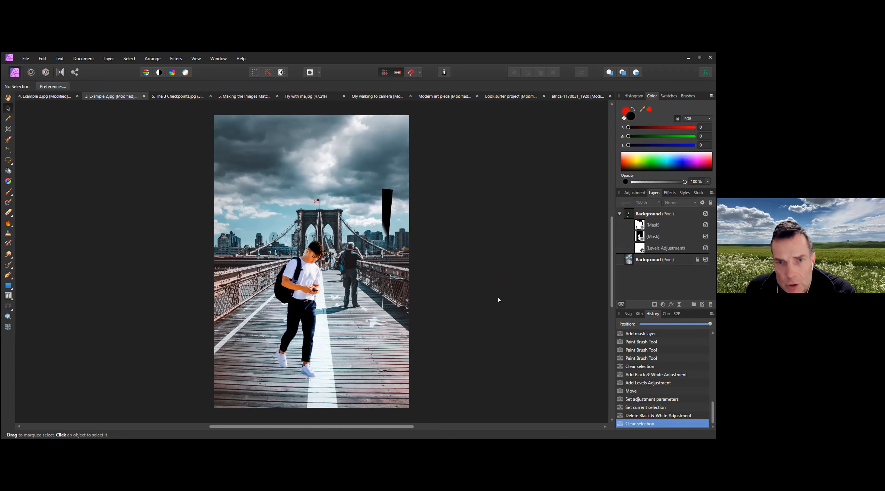
{"action": "left_click", "coordinate": [639, 227], "text": "ctrl"}
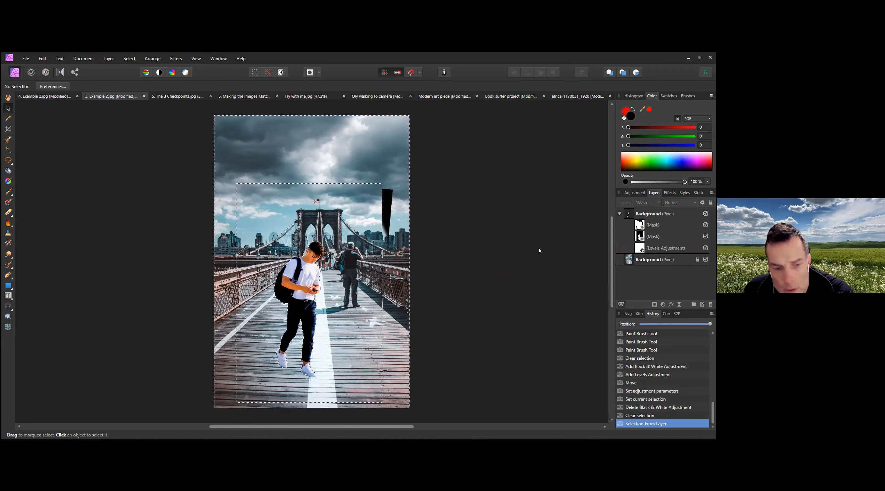
{"action": "key", "text": "ctrl+d"}
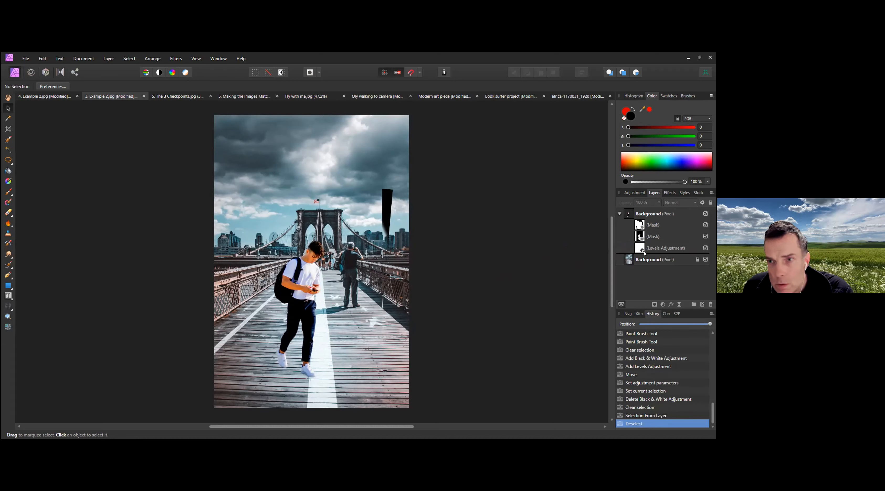
{"action": "left_click", "coordinate": [640, 228], "text": "ctrl"}
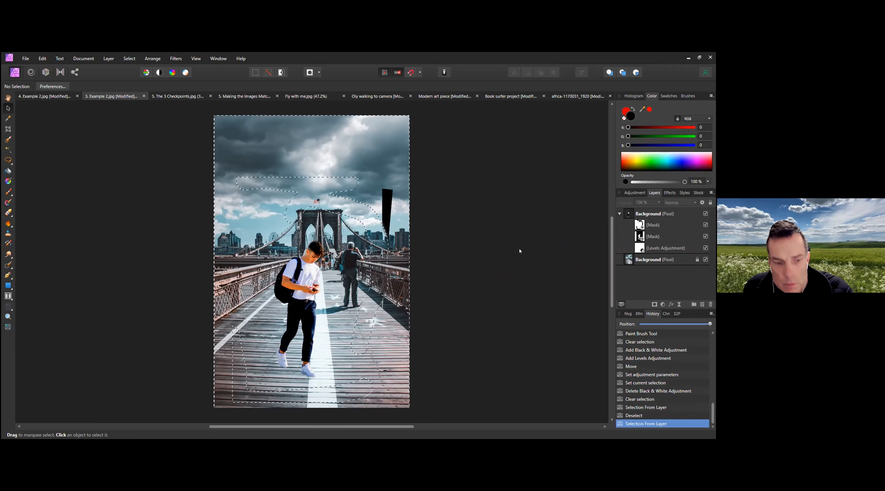
{"action": "key", "text": "ctrl+d"}
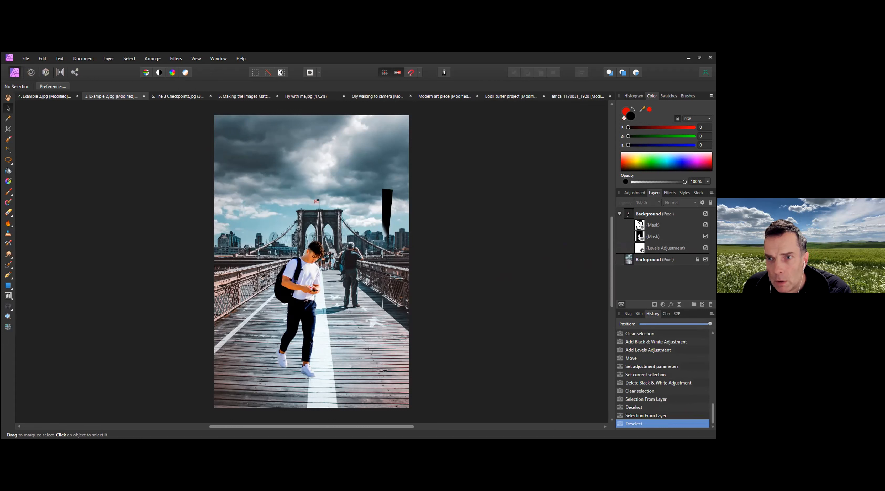
{"action": "left_click", "coordinate": [635, 212]}
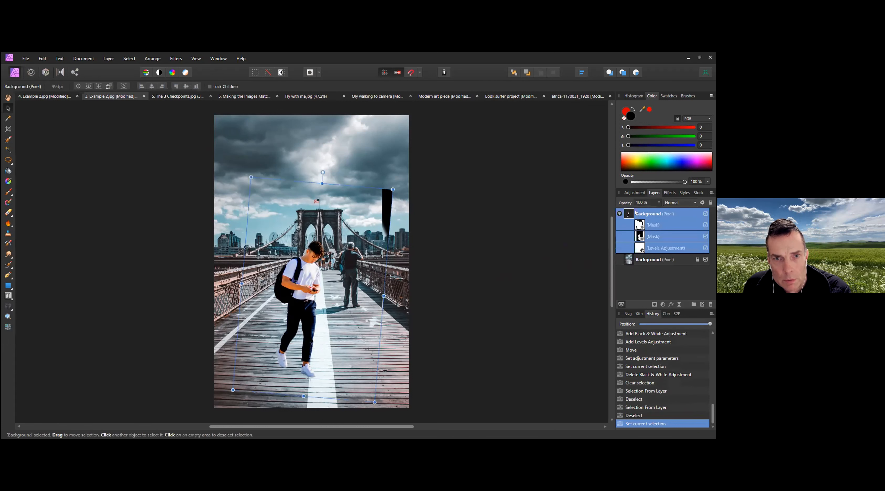
{"action": "key", "text": "Escape"}
{"action": "left_click", "coordinate": [642, 223], "text": "ctrl"}
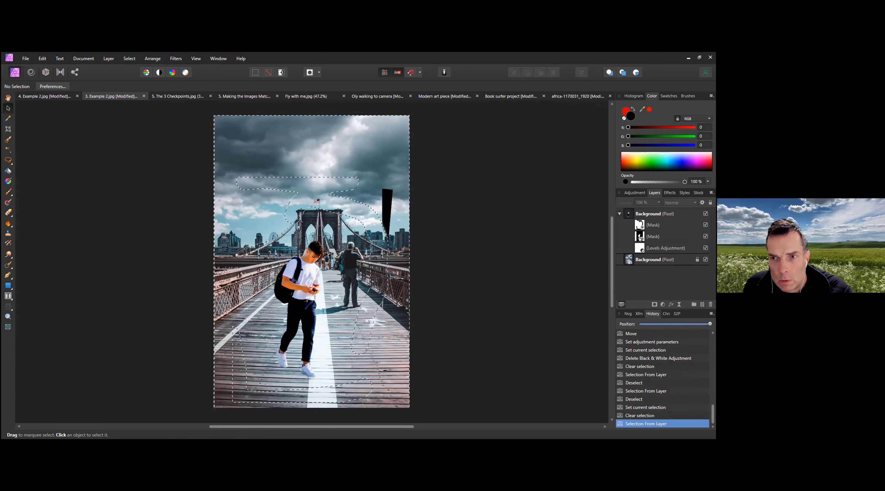
- Load the man's cutout mask as a selection, paint his shape solid black on a new pixel layer, and deselect
{"action": "left_click", "coordinate": [639, 244], "text": "ctrl"}
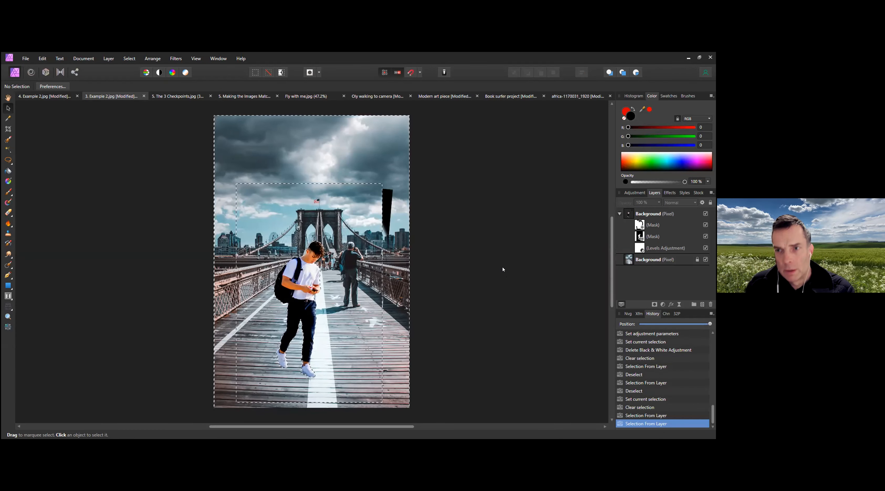
{"action": "left_click", "coordinate": [700, 305]}
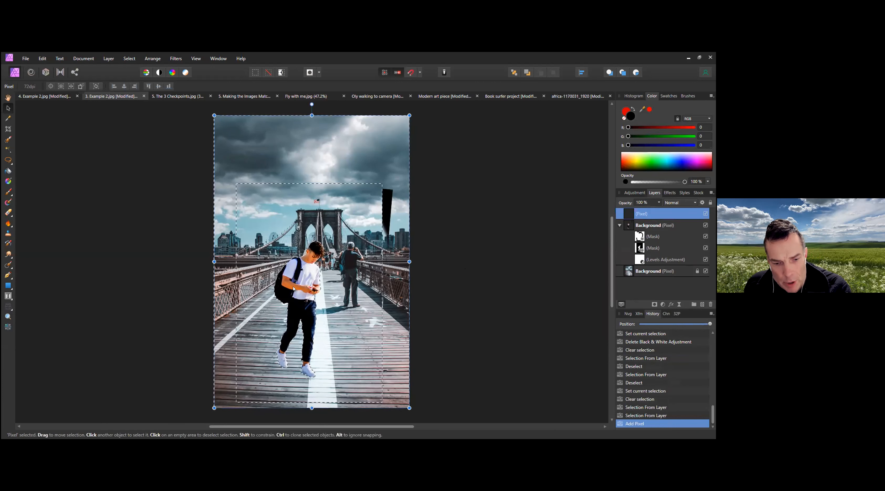
{"action": "key", "text": "b"}
{"action": "left_click_drag", "start_coordinate": [314, 238], "coordinate": [301, 269]}
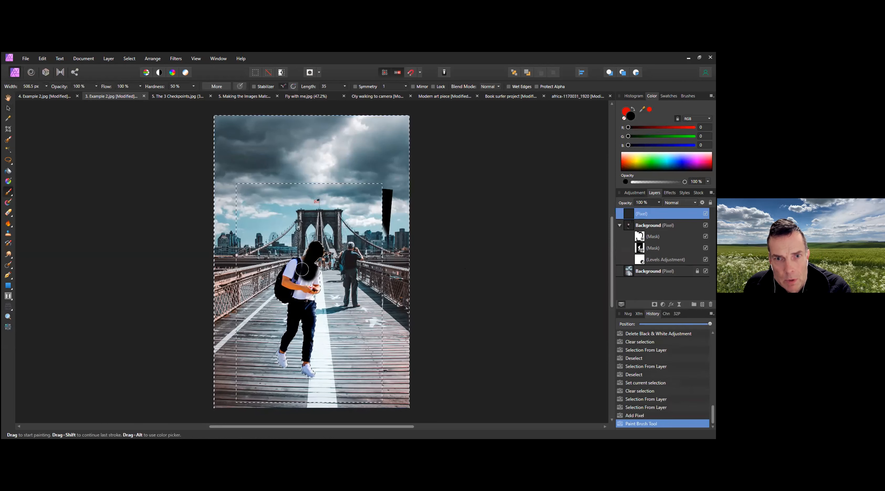
{"action": "left_click_drag", "start_coordinate": [312, 304], "coordinate": [301, 304]}
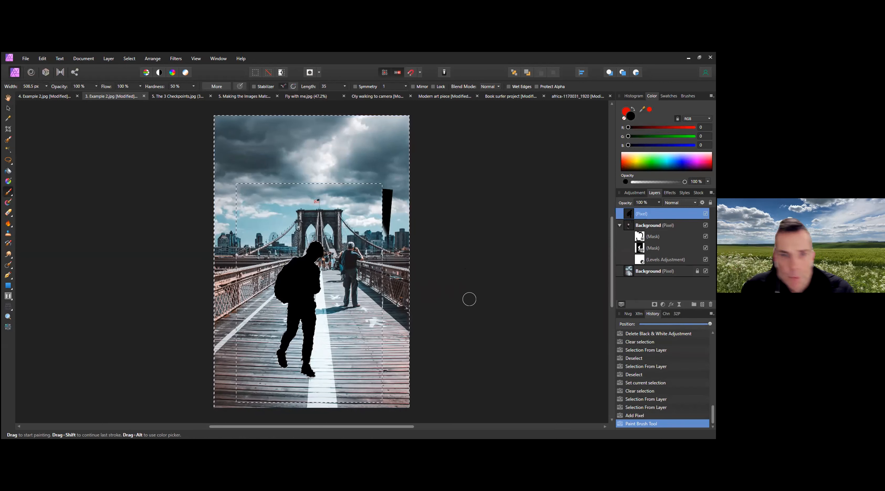
{"action": "left_click", "coordinate": [8, 108]}
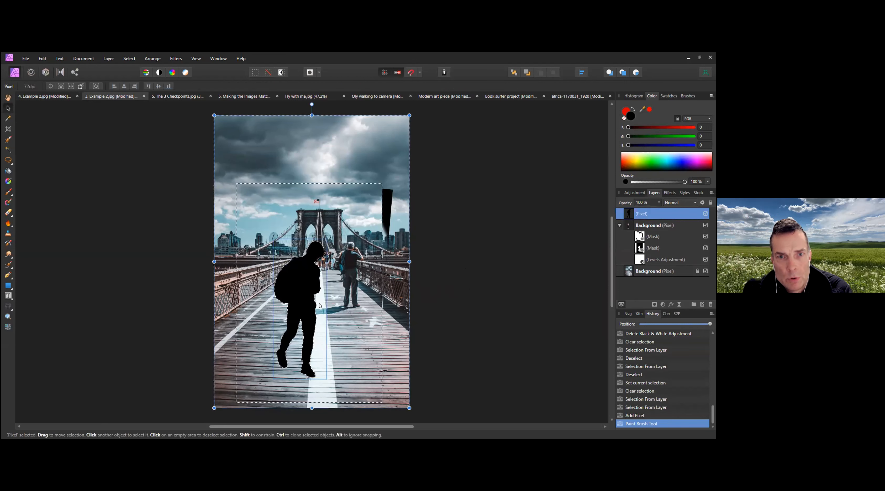
{"action": "key", "text": "ctrl+d"}
- Try moving the black silhouette and flipping it vertically and horizontally, undoing each change
{"action": "left_click_drag", "start_coordinate": [336, 311], "coordinate": [317, 270]}
{"action": "key", "text": "ctrl+z"}
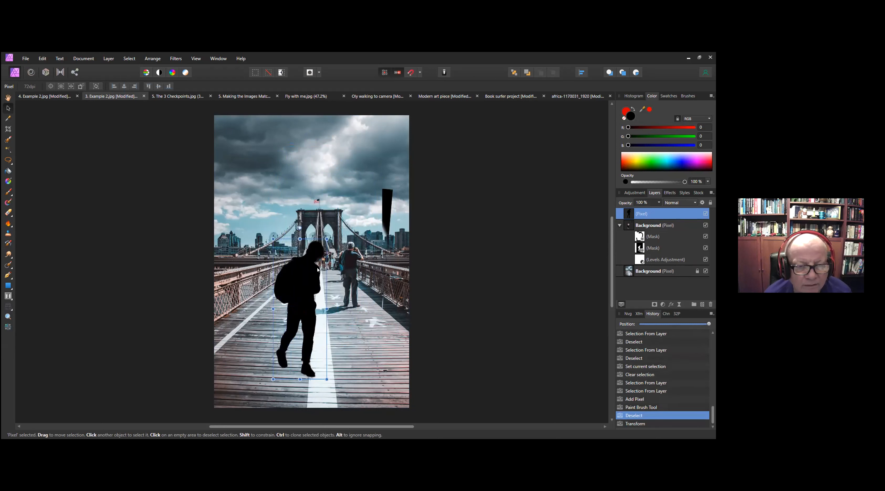
{"action": "right_click", "coordinate": [305, 287]}
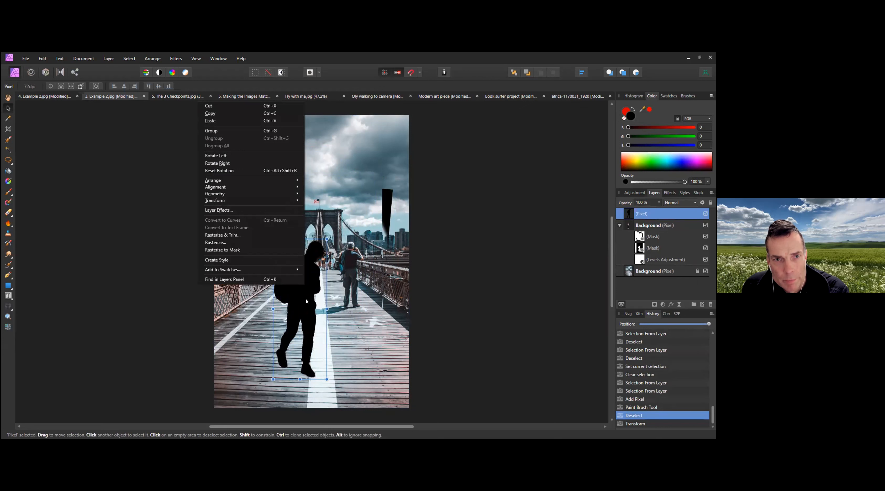
{"action": "mouse_move", "coordinate": [264, 200]}
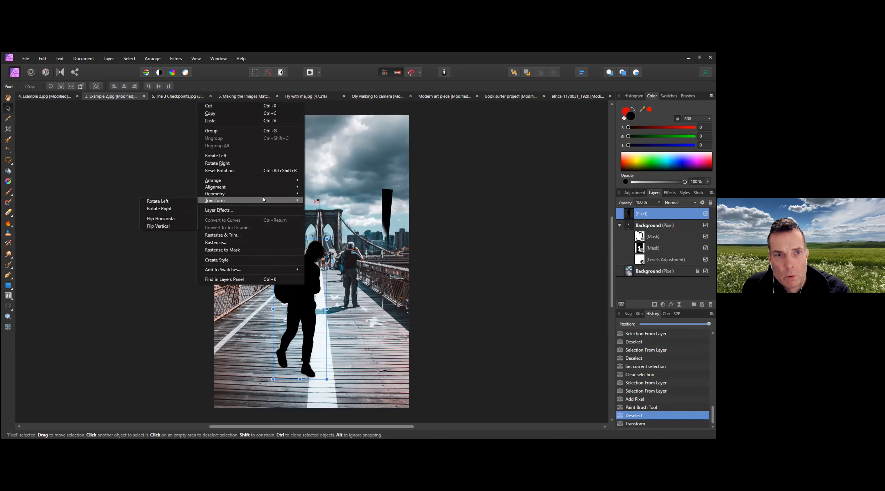
{"action": "left_click", "coordinate": [175, 227]}
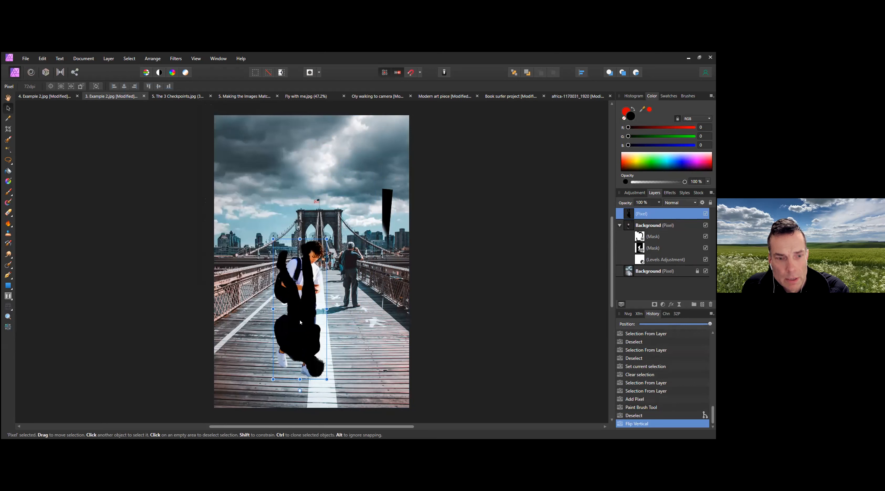
{"action": "key", "text": "ctrl+z"}
{"action": "right_click", "coordinate": [297, 276]}
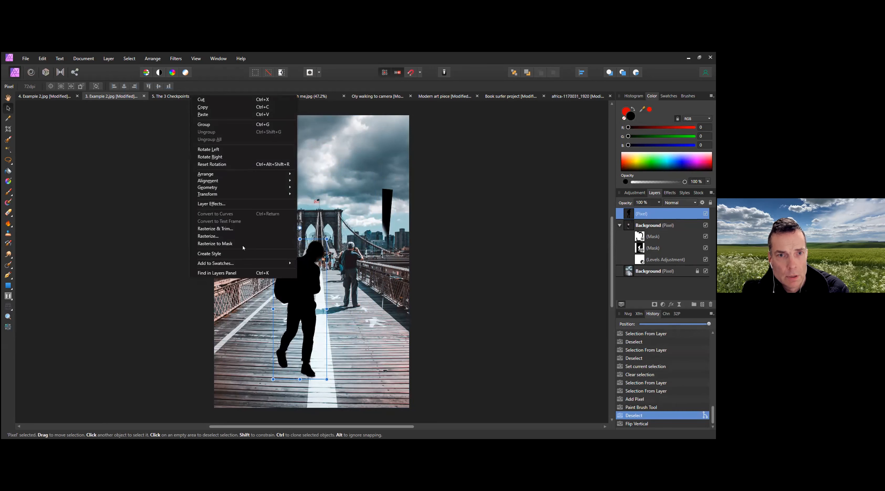
{"action": "mouse_move", "coordinate": [243, 194]}
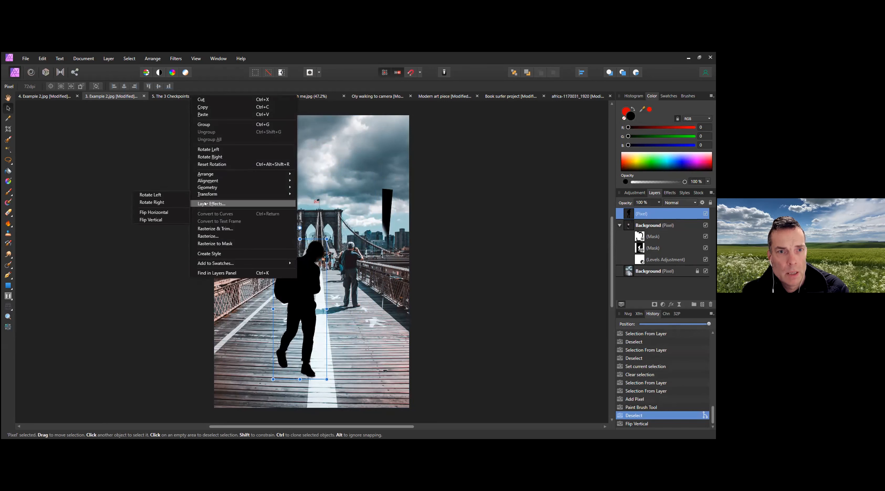
{"action": "left_click", "coordinate": [154, 212]}
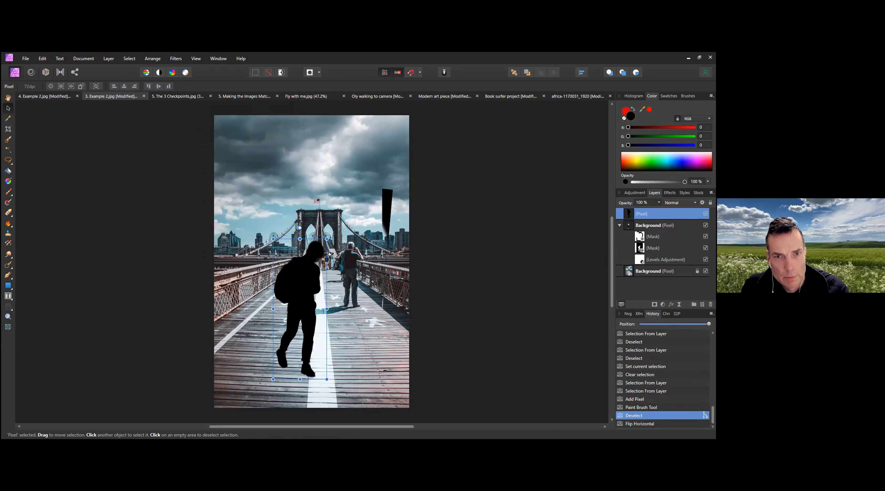
- Flip the black silhouette vertically and move it down so its feet sit just below the man's shoes
{"action": "right_click", "coordinate": [296, 269]}
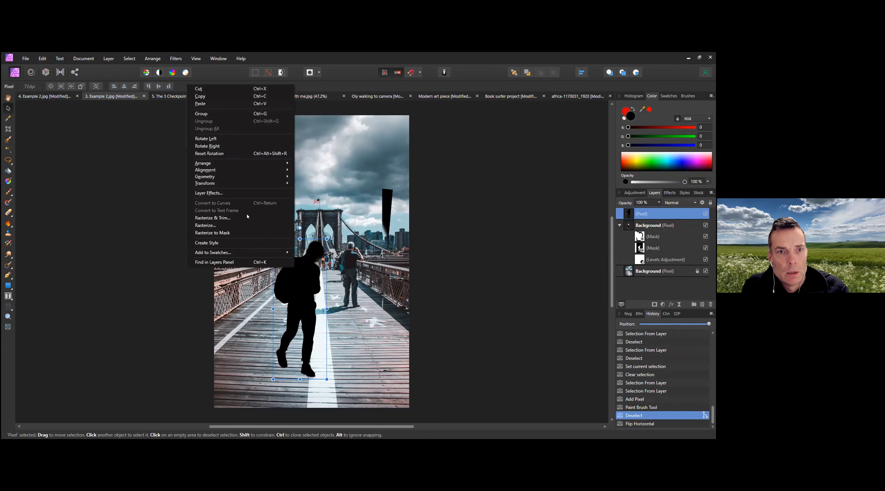
{"action": "mouse_move", "coordinate": [235, 186]}
{"action": "left_click", "coordinate": [154, 208]}
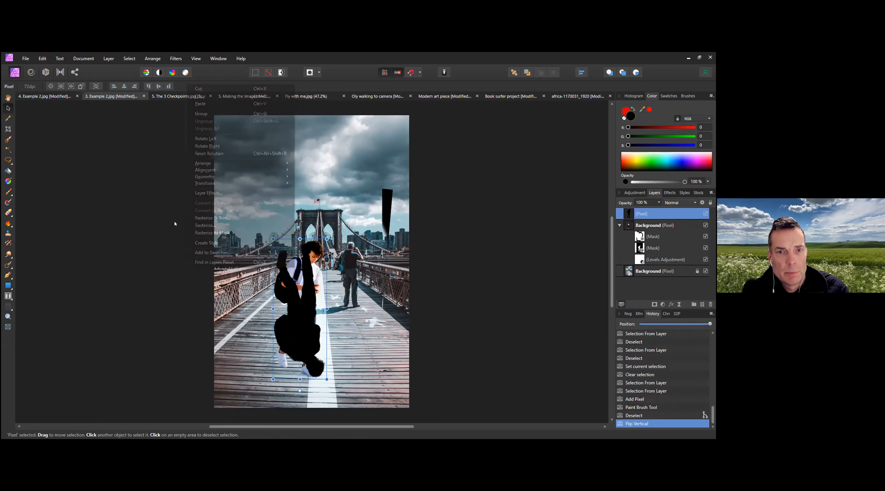
{"action": "left_click_drag", "start_coordinate": [301, 297], "coordinate": [303, 361]}
{"action": "scroll", "coordinate": [502, 221], "scroll_direction": "down", "scroll_amount": 2}
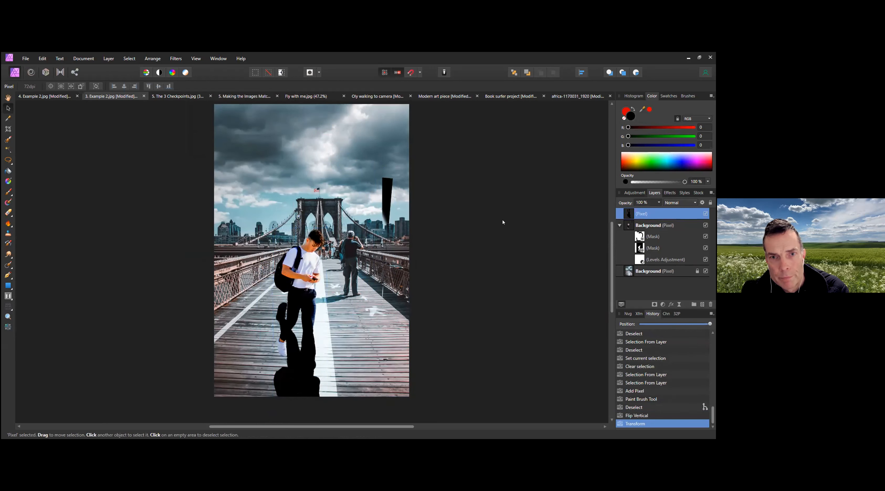
{"action": "scroll", "coordinate": [484, 253], "scroll_direction": "down", "scroll_amount": 4}
{"action": "left_click_drag", "start_coordinate": [280, 266], "coordinate": [275, 328]}
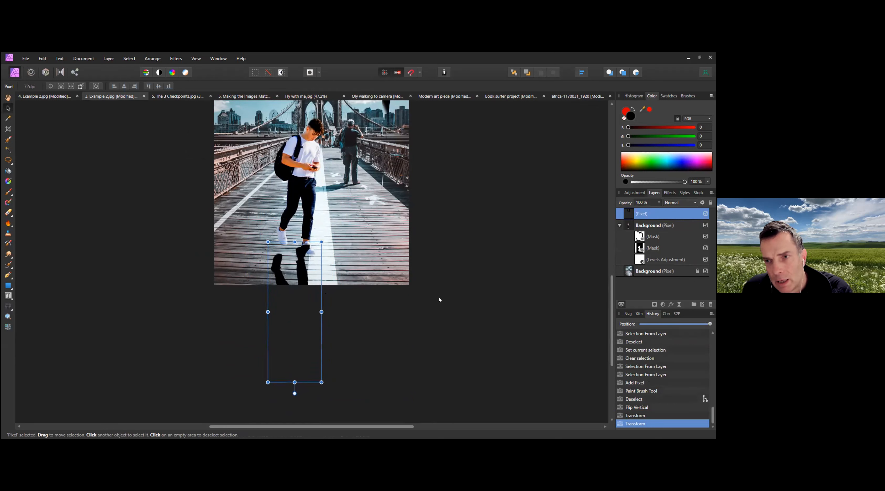
- Try rotating the flipped silhouette into a diagonal shadow running from the man's shoes, and undo it
{"action": "left_click_drag", "start_coordinate": [293, 393], "coordinate": [237, 366]}
{"action": "left_click_drag", "start_coordinate": [288, 315], "coordinate": [249, 295]}
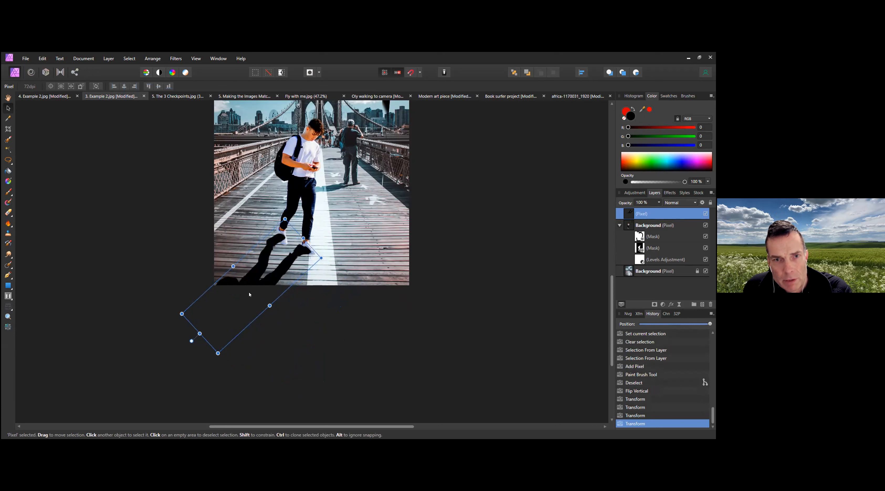
{"action": "key", "text": "ctrl+z"}
{"action": "key", "text": "ctrl+z"}
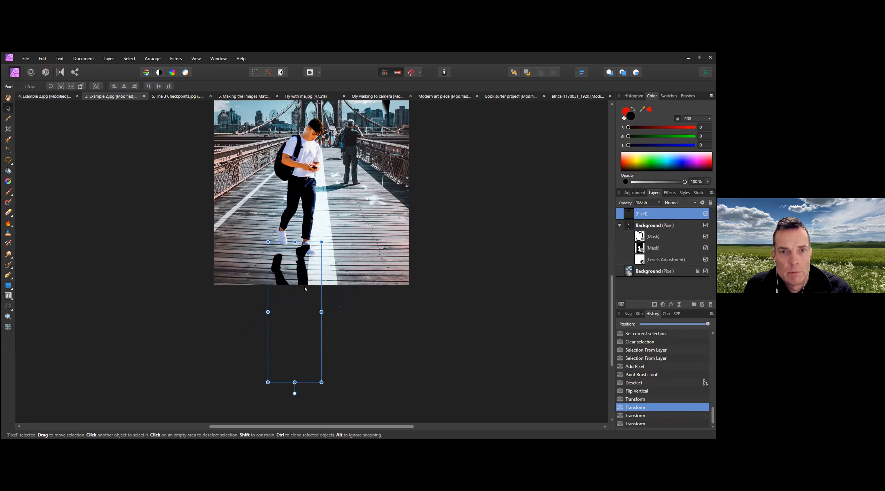
- Nudge the black silhouette down and skew it with the Perspective tool into a diagonal shadow running from the man's shoes to the photo's lower-left corner
{"action": "left_click_drag", "start_coordinate": [292, 257], "coordinate": [289, 259]}
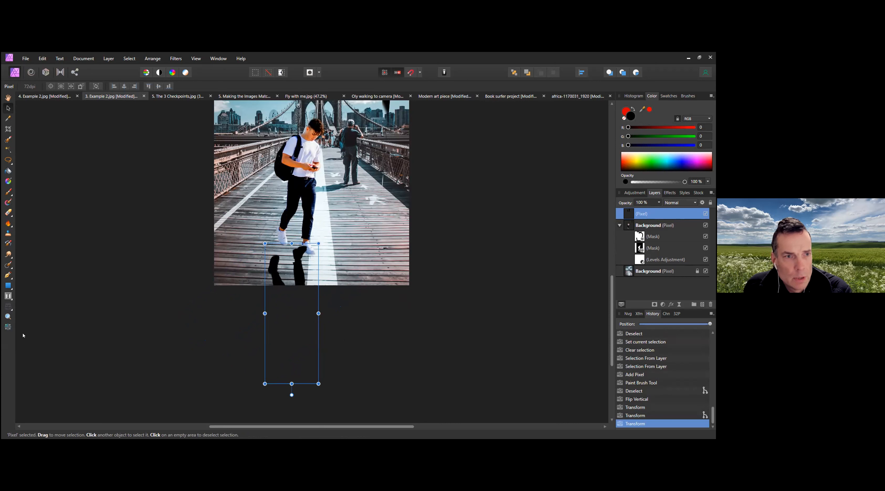
{"action": "left_click", "coordinate": [8, 306]}
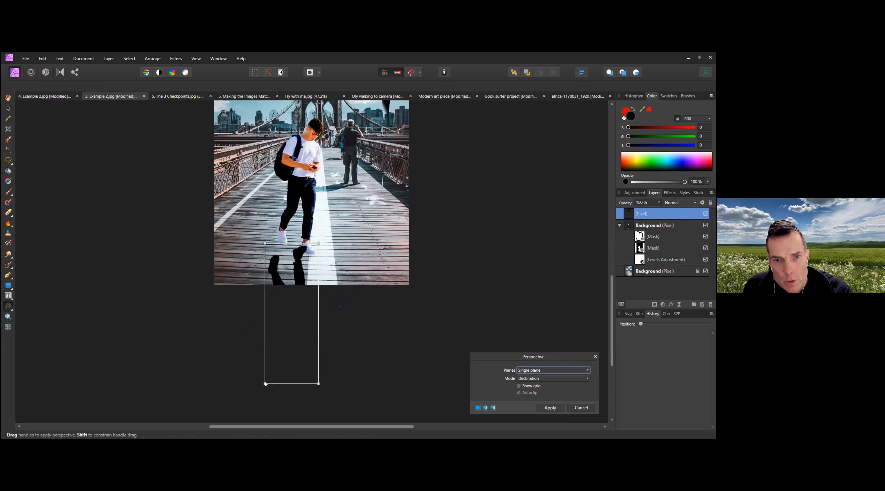
{"action": "left_click_drag", "start_coordinate": [265, 383], "coordinate": [132, 324]}
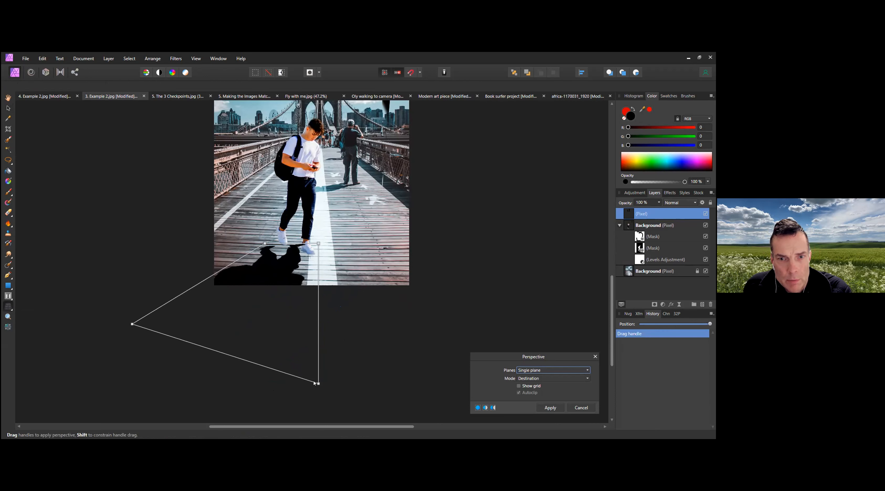
{"action": "left_click_drag", "start_coordinate": [318, 383], "coordinate": [237, 369]}
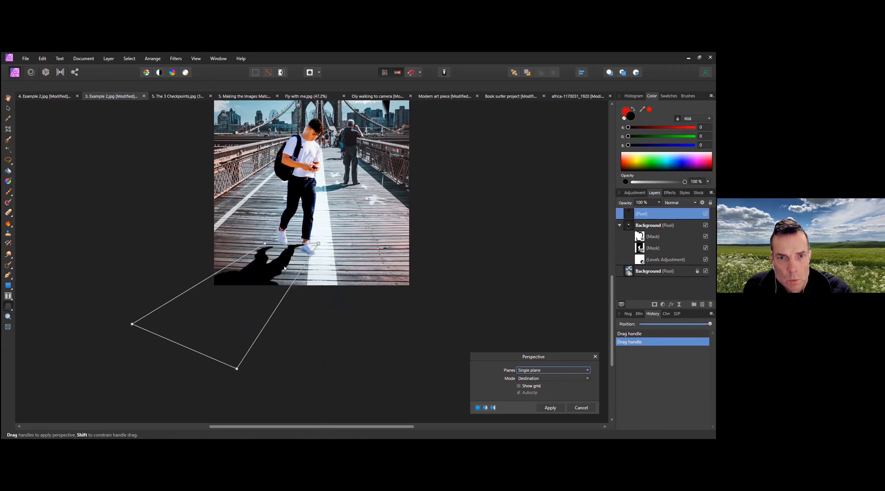
{"action": "left_click", "coordinate": [318, 244]}
{"action": "left_click_drag", "start_coordinate": [319, 245], "coordinate": [351, 245]}
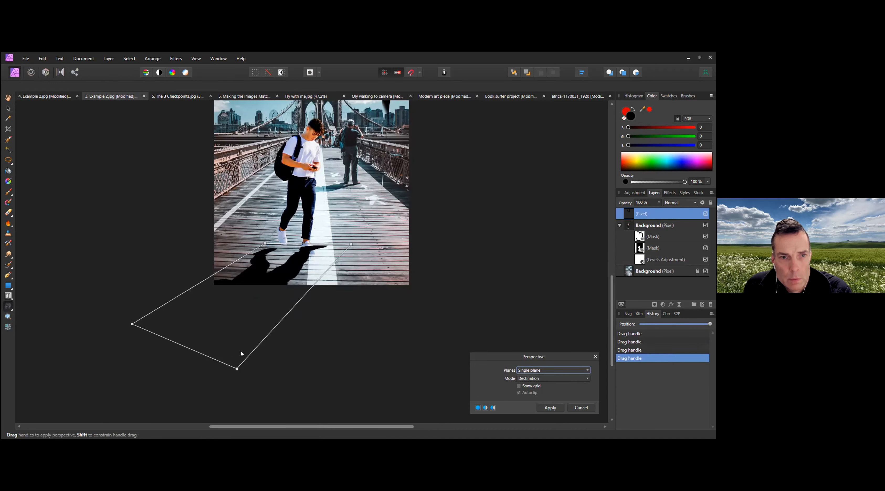
{"action": "left_click_drag", "start_coordinate": [238, 368], "coordinate": [213, 343]}
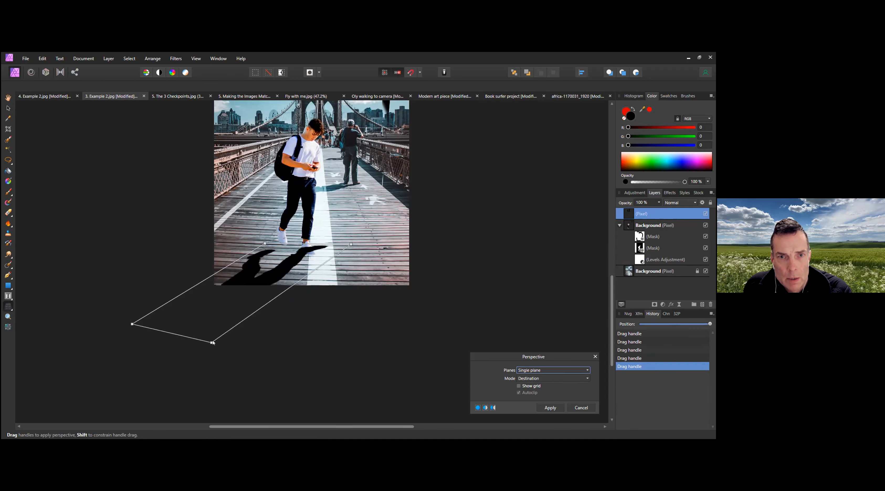
{"action": "left_click", "coordinate": [182, 298]}
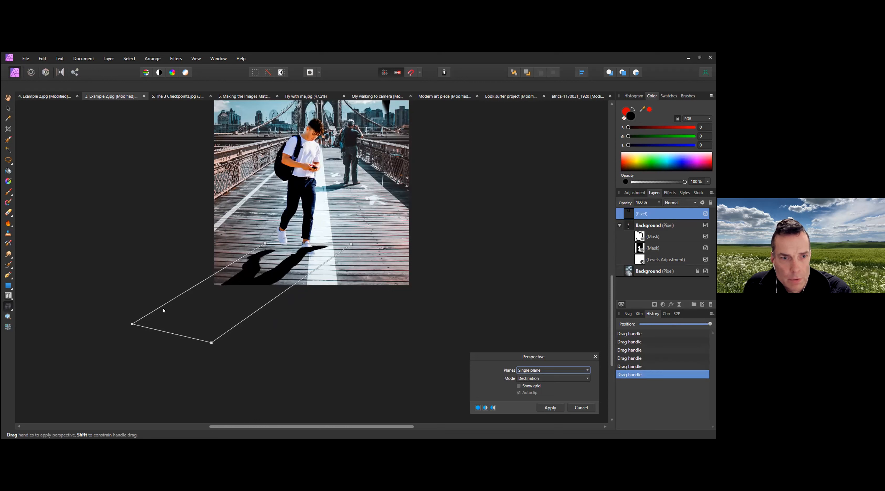
{"action": "left_click_drag", "start_coordinate": [129, 323], "coordinate": [128, 301]}
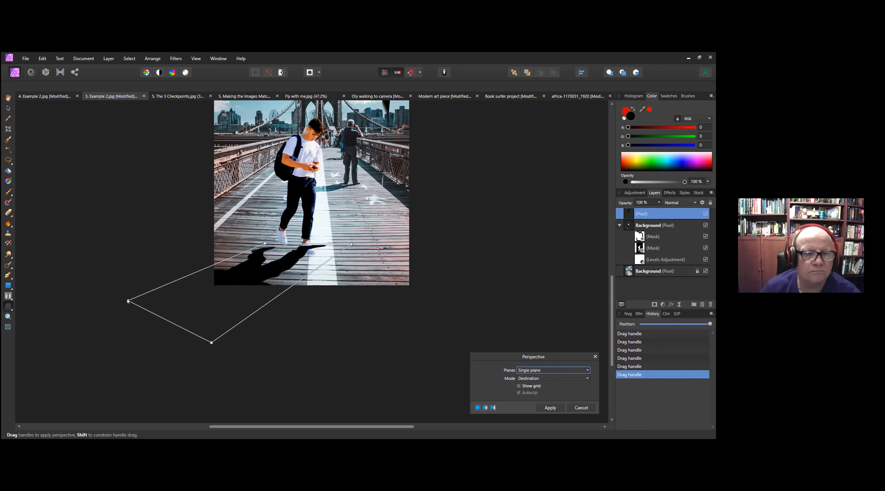
{"action": "left_click", "coordinate": [550, 407]}
{"action": "left_click", "coordinate": [521, 353]}
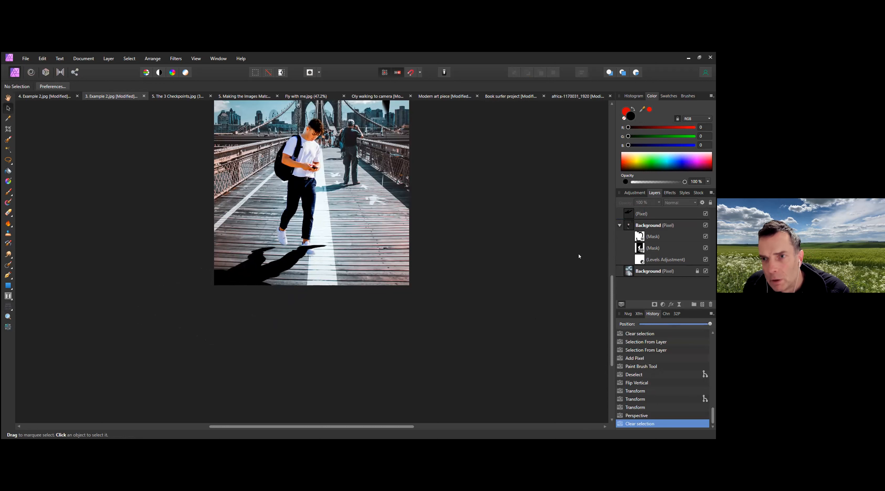
- Move the shadow's pixel layer beneath the man's layer, just above the bridge background, and deselect it
{"action": "left_click", "coordinate": [635, 214]}
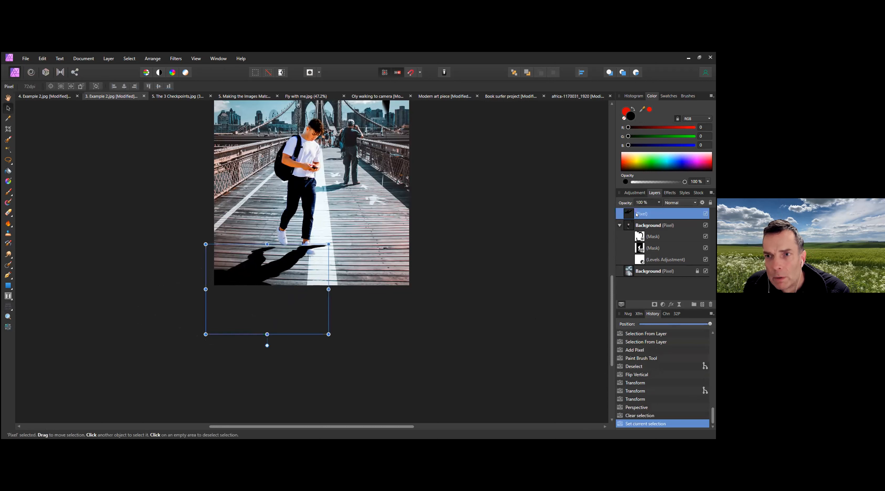
{"action": "left_click_drag", "start_coordinate": [637, 215], "coordinate": [657, 268]}
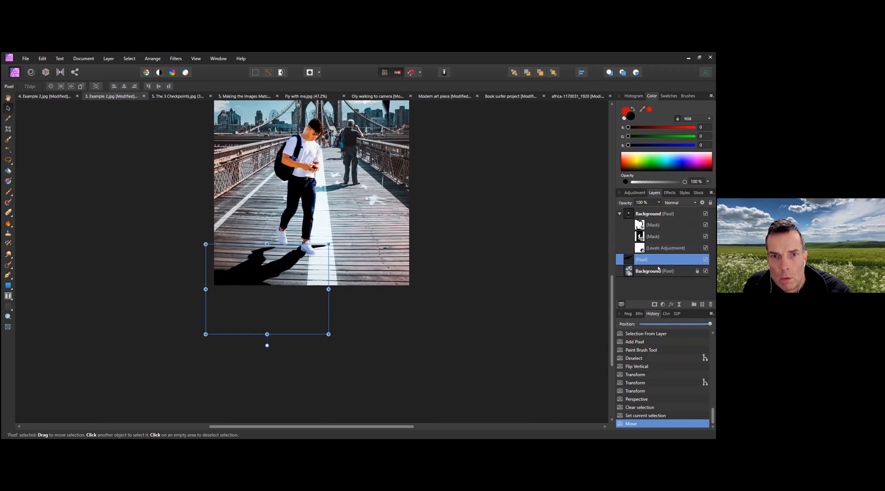
{"action": "left_click", "coordinate": [406, 312]}
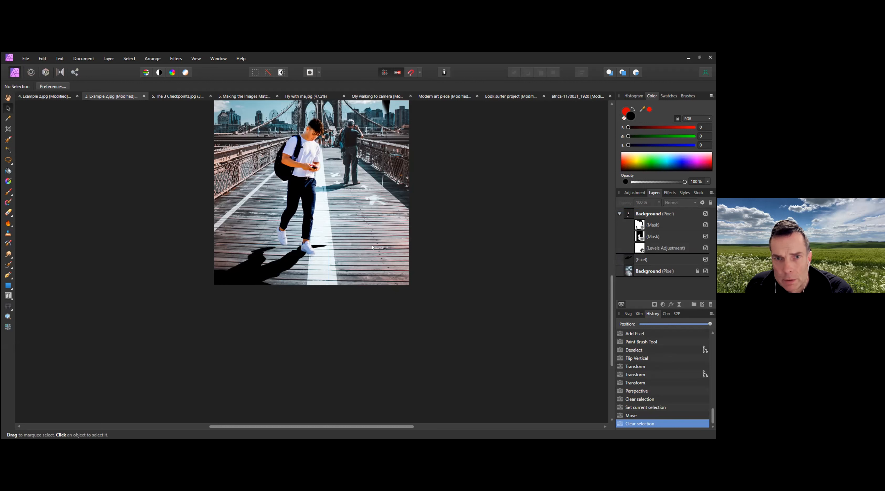
- Add a mask to the shadow layer and paint black on it to hide the stray shadow beyond the front shoe
{"action": "left_click", "coordinate": [648, 259]}
{"action": "left_click", "coordinate": [655, 304]}
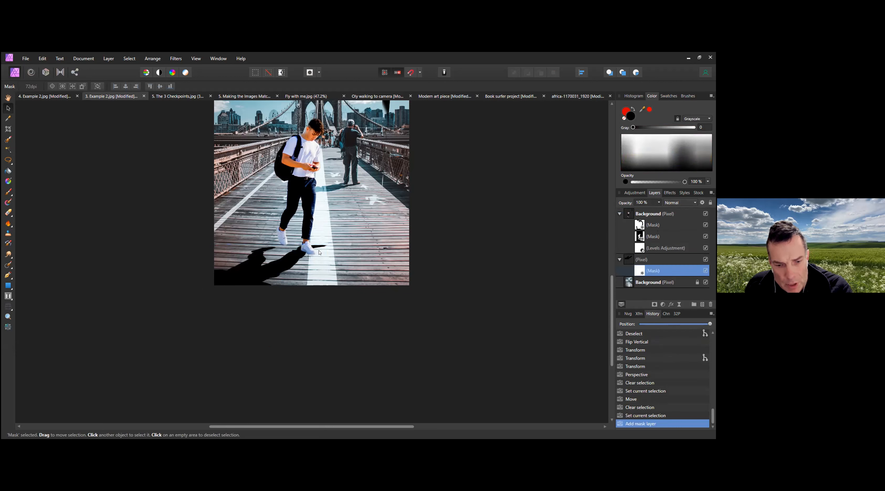
{"action": "key", "text": "b"}
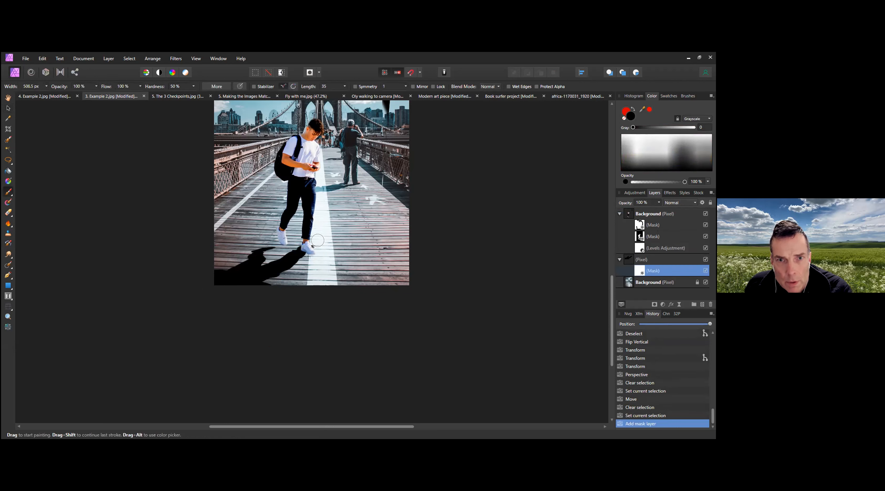
{"action": "left_click_drag", "start_coordinate": [314, 239], "coordinate": [336, 247]}
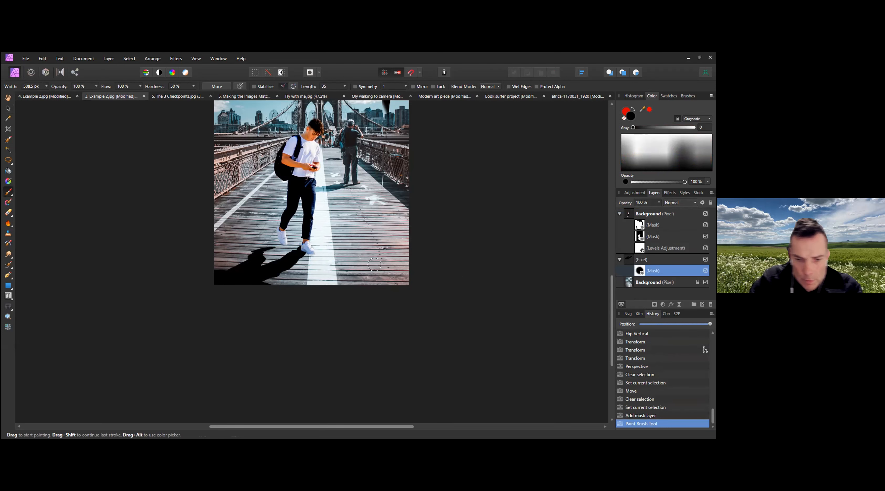
- Reduce the brush to about 85 px and mask out any shadow remnants around the front shoe's edge
{"action": "scroll", "coordinate": [374, 265], "scroll_direction": "up", "scroll_amount": 6}
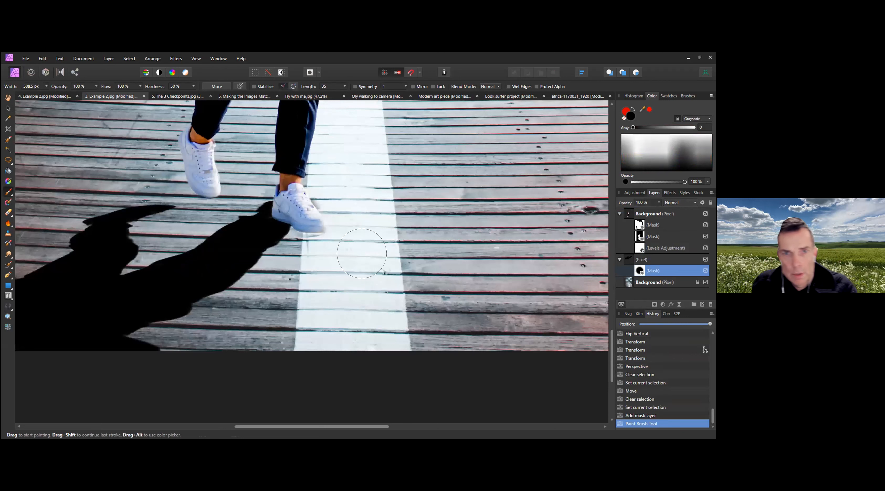
{"action": "key", "text": "["}
{"action": "key", "text": "["}
{"action": "key", "text": "["}
{"action": "key", "text": "["}
{"action": "key", "text": "["}
{"action": "key", "text": "["}
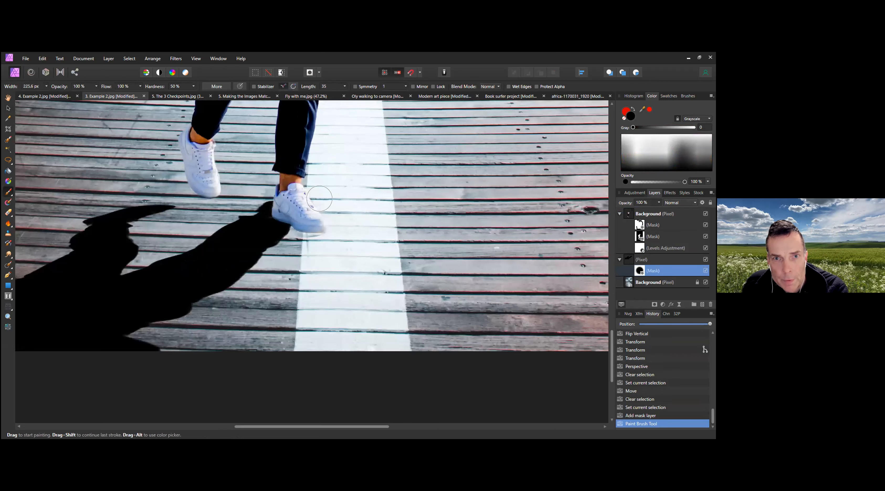
{"action": "key", "text": "["}
{"action": "key", "text": "["}
{"action": "key", "text": "["}
{"action": "left_click_drag", "start_coordinate": [311, 193], "coordinate": [317, 203]}
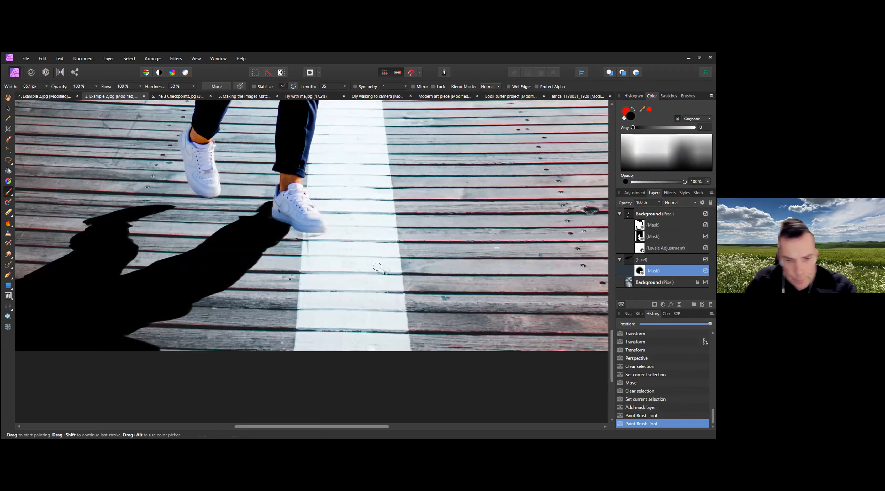
{"action": "key", "text": "ctrl+0"}
{"action": "scroll", "coordinate": [383, 283], "scroll_direction": "down", "scroll_amount": 2}
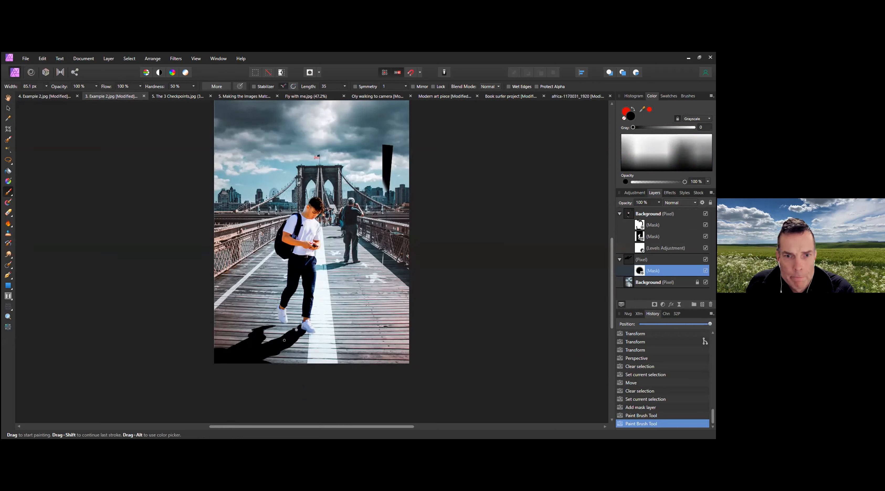
- Select the shadow layer, sample a blue-grey from the existing deck shadow, and adjust the paint colour to RGB 59, 91, 134
{"action": "left_click", "coordinate": [633, 262]}
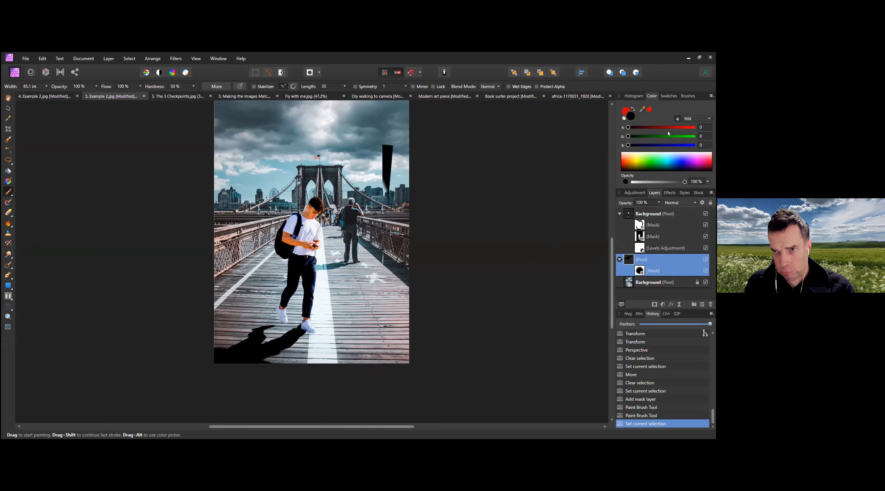
{"action": "left_click", "coordinate": [649, 110]}
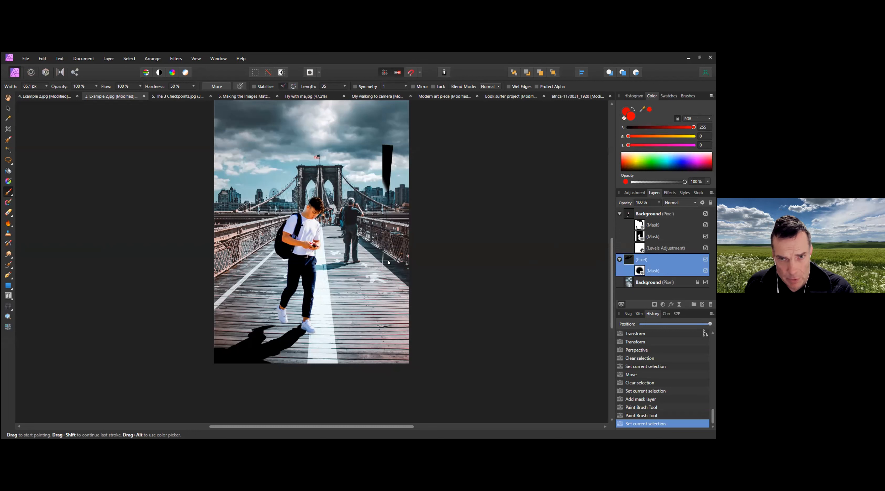
{"action": "left_click", "coordinate": [331, 266], "text": "alt"}
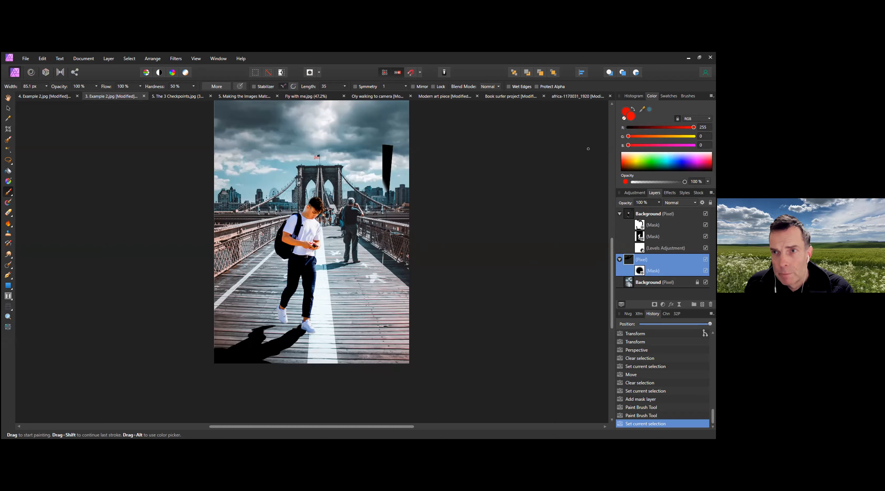
{"action": "left_click", "coordinate": [648, 109]}
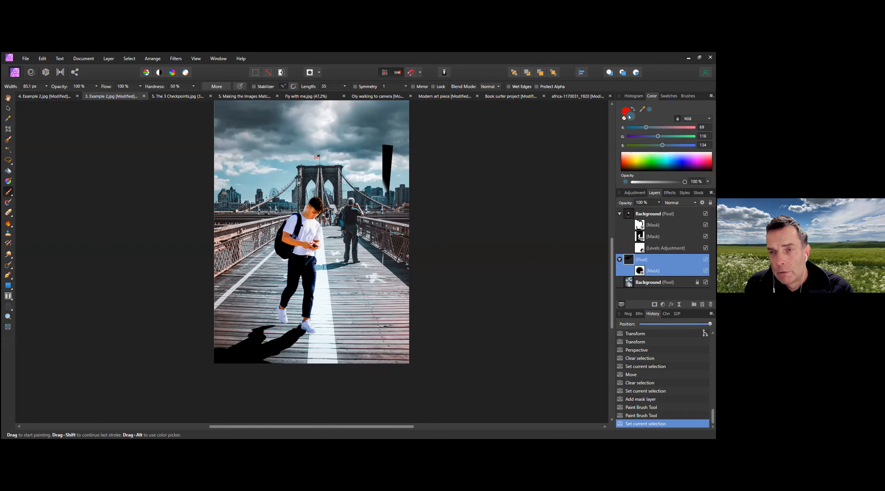
{"action": "left_click", "coordinate": [643, 127]}
{"action": "left_click_drag", "start_coordinate": [657, 135], "coordinate": [651, 134]}
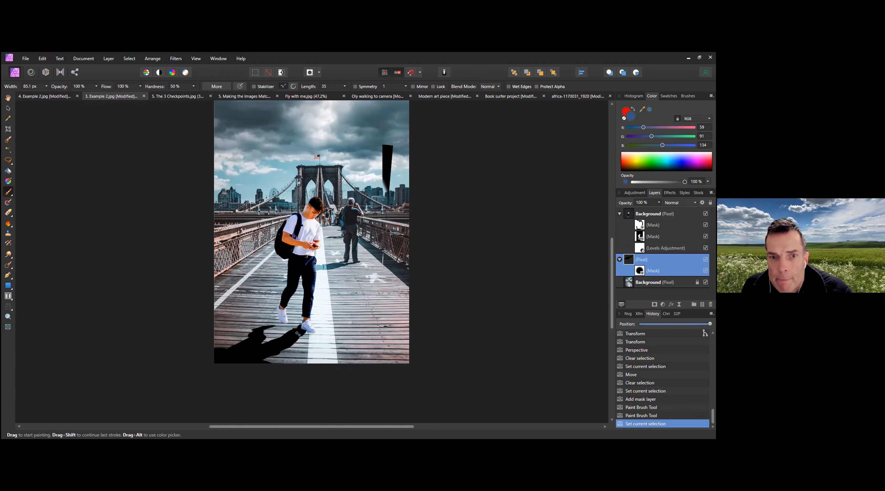
- Try recolouring the shadow with the Color Replacement Brush at a width of 344.3 px, and undo the stroke
{"action": "key", "text": "b"}
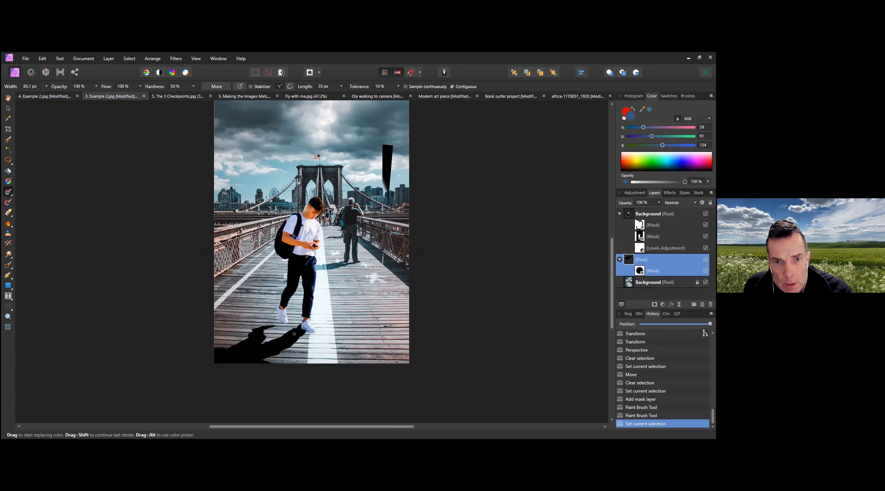
{"action": "key", "text": "]"}
{"action": "key", "text": "]"}
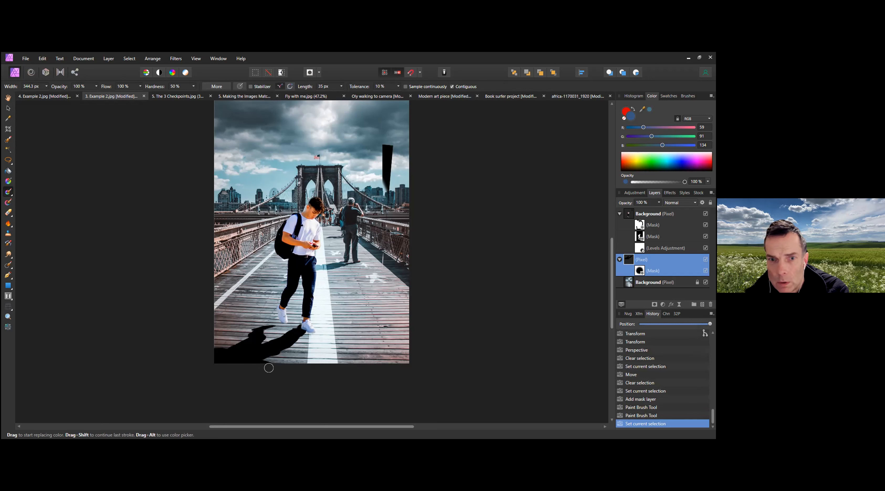
{"action": "left_click", "coordinate": [273, 347]}
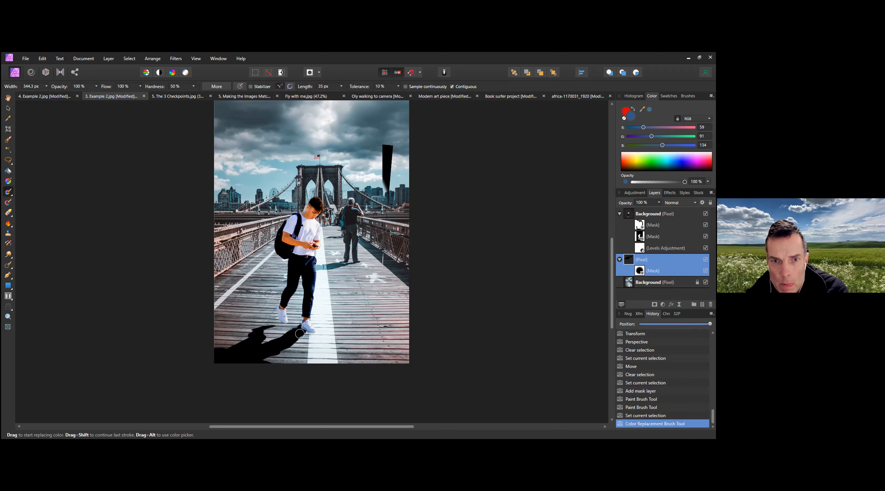
{"action": "key", "text": "ctrl+z"}
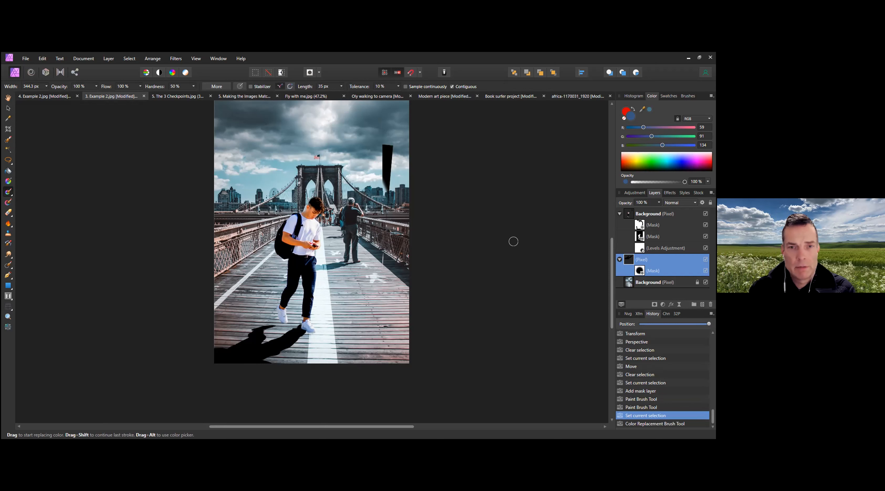
- Lower the opacity of the shadow layer's mask to 63% to lighten the cast shadow
{"action": "double_click", "coordinate": [641, 259]}
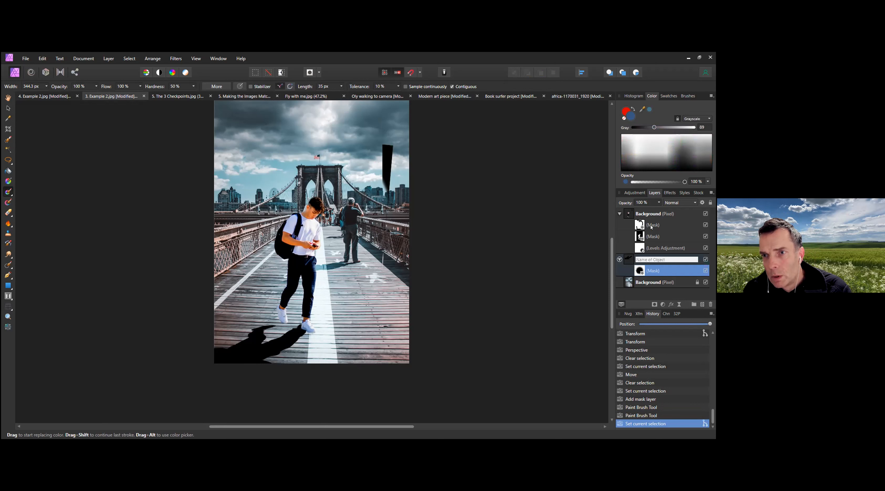
{"action": "left_click", "coordinate": [659, 203]}
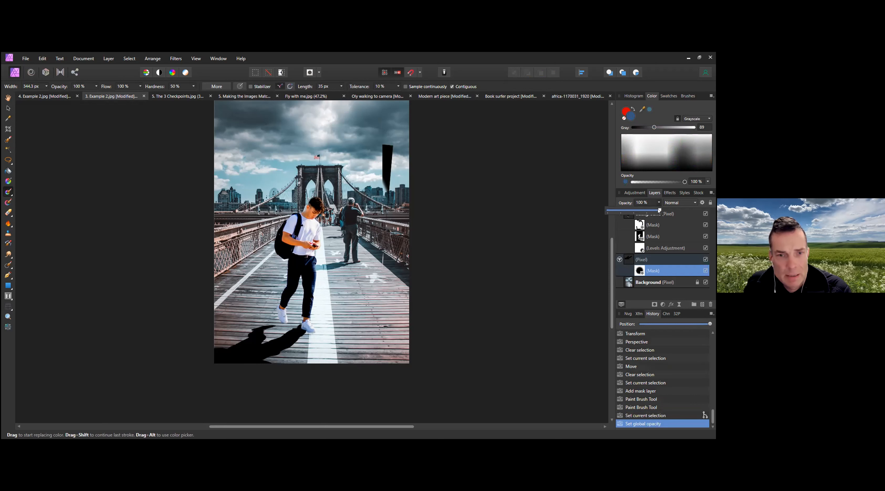
{"action": "left_click_drag", "start_coordinate": [658, 210], "coordinate": [639, 215]}
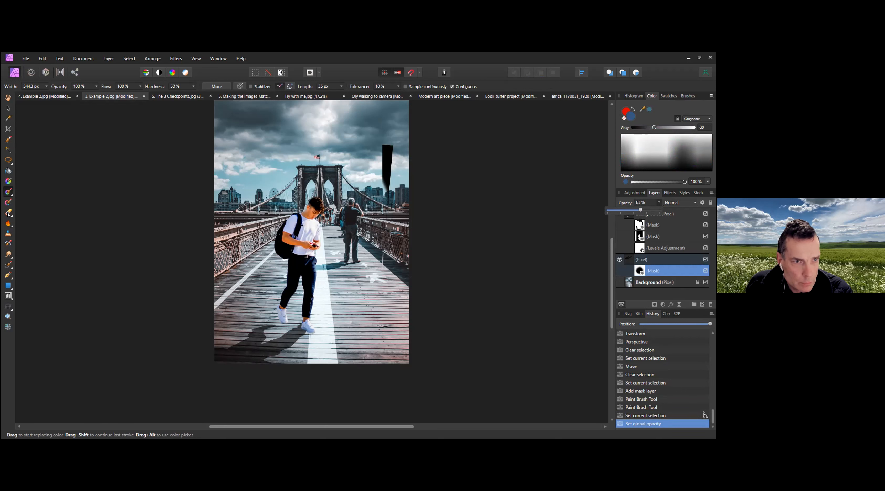
- Apply a linear gradient to the shadow's mask from the feet to the lower-left corner, shift its midpoint outward, and deselect
{"action": "left_click", "coordinate": [8, 182]}
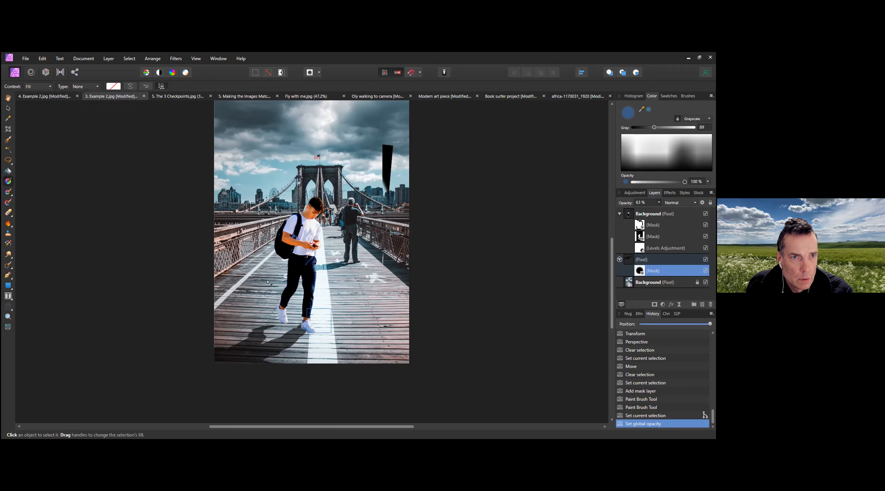
{"action": "left_click_drag", "start_coordinate": [274, 329], "coordinate": [208, 361]}
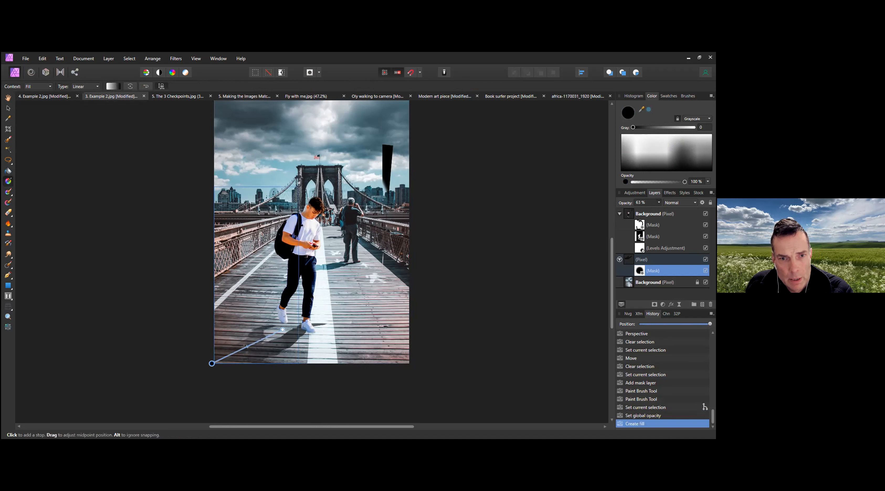
{"action": "left_click_drag", "start_coordinate": [272, 340], "coordinate": [249, 349]}
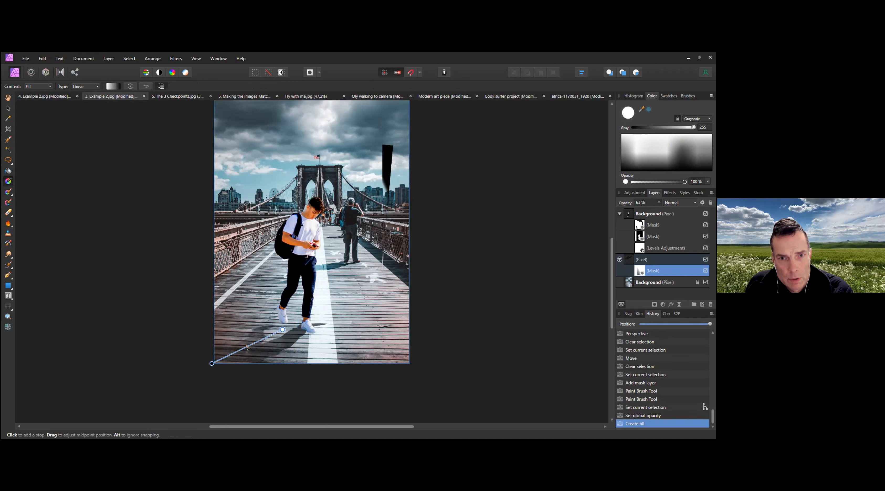
{"action": "left_click", "coordinate": [486, 306]}
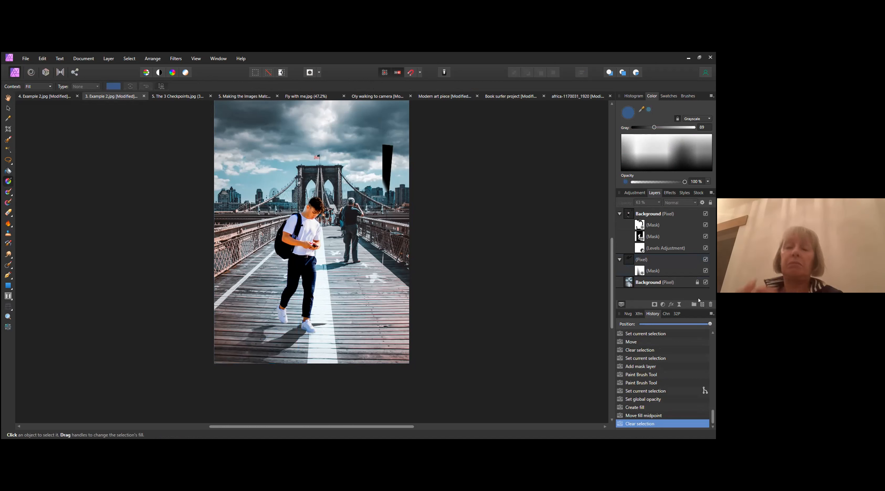
{"action": "left_click", "coordinate": [662, 304]}
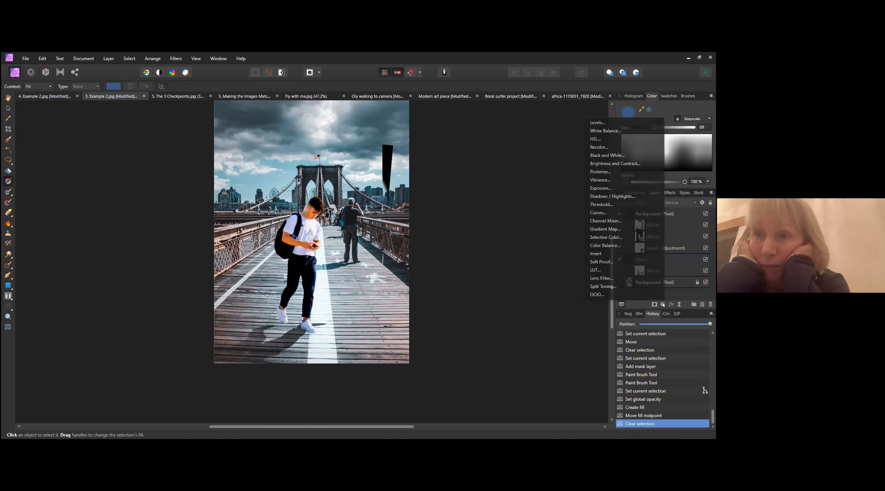
{"action": "left_click", "coordinate": [670, 304]}
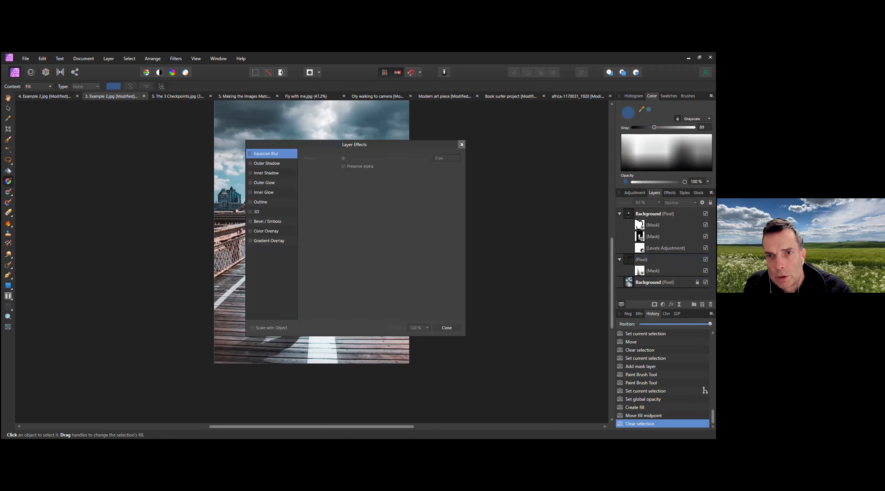
{"action": "left_click", "coordinate": [461, 145]}
- Add a live Box Blur filter with a 0.9 px radius above all layers of the composite
{"action": "left_click", "coordinate": [678, 304]}
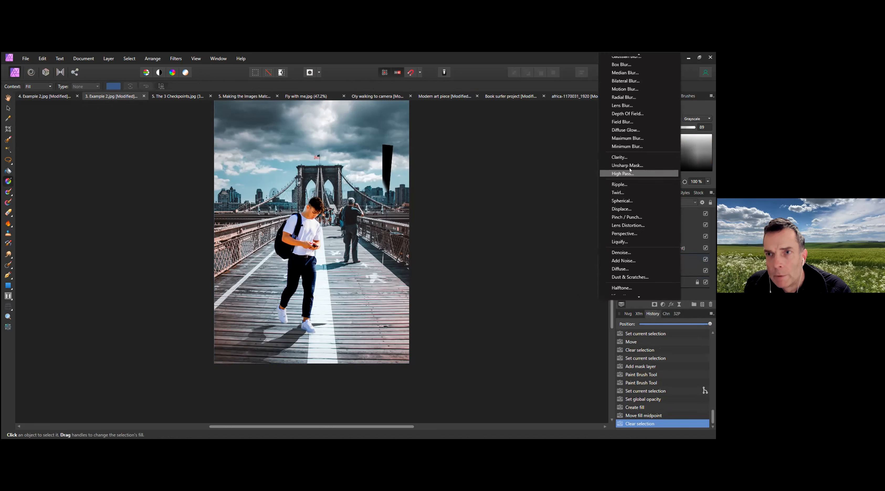
{"action": "left_click", "coordinate": [622, 64]}
{"action": "mouse_move", "coordinate": [480, 394]}
{"action": "left_mouse_down"}
{"action": "mouse_move", "coordinate": [507, 394]}
{"action": "mouse_move", "coordinate": [497, 395]}
{"action": "left_mouse_up"}
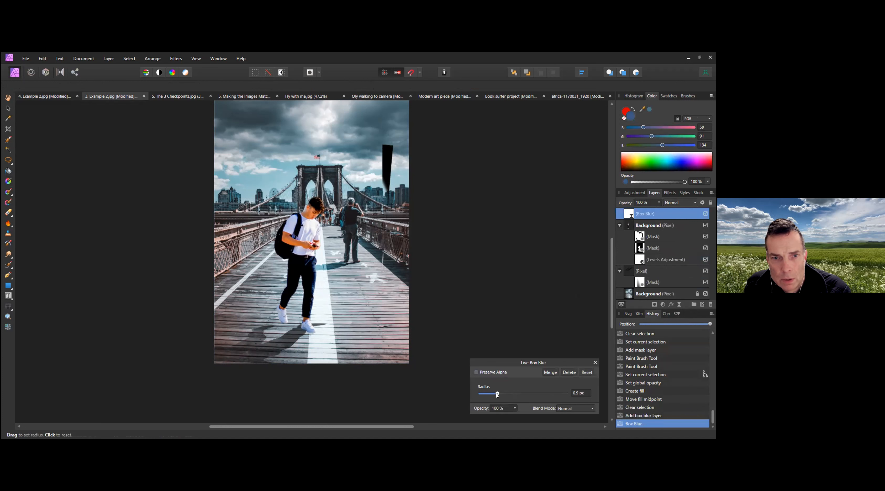
{"action": "left_click", "coordinate": [595, 363]}
- Set the blend mode of the man's cast shadow layer to Multiply and deselect it
{"action": "left_click", "coordinate": [683, 203]}
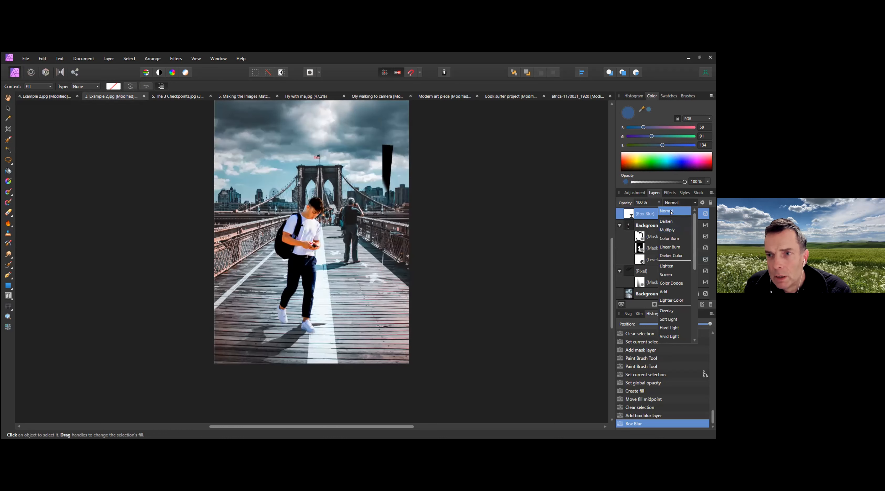
{"action": "left_click", "coordinate": [553, 254]}
{"action": "left_click", "coordinate": [553, 254]}
{"action": "left_click", "coordinate": [635, 270]}
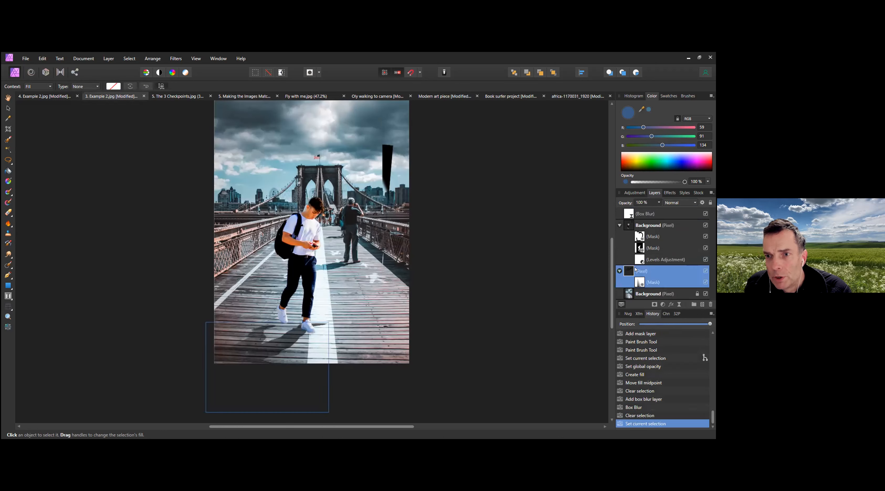
{"action": "left_click", "coordinate": [682, 203]}
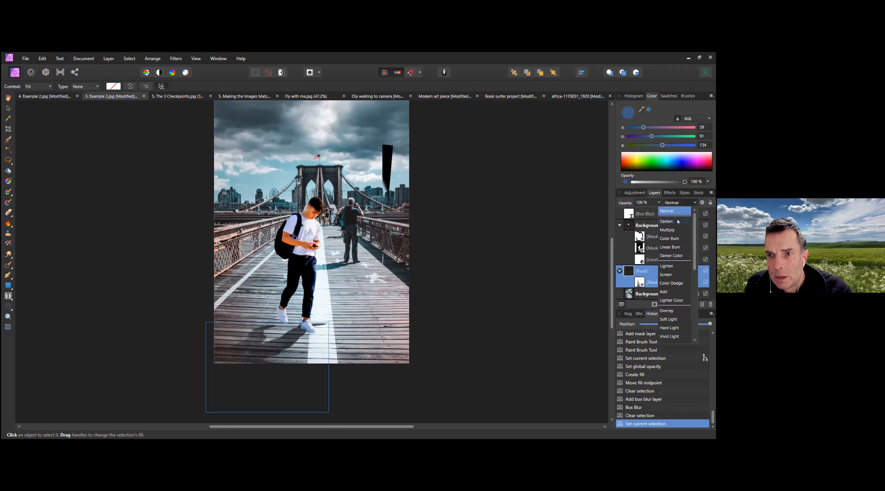
{"action": "left_click", "coordinate": [675, 230]}
{"action": "left_click", "coordinate": [498, 297]}
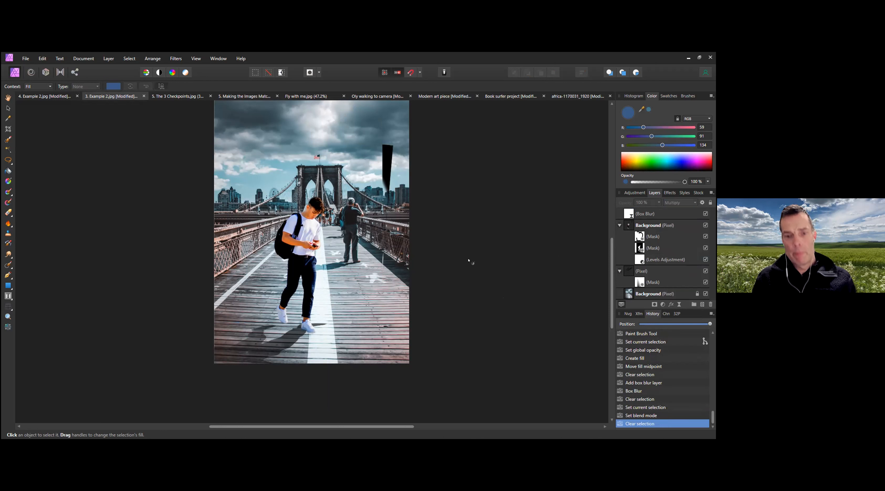
{"action": "scroll", "coordinate": [468, 260], "scroll_direction": "up", "scroll_amount": 2}
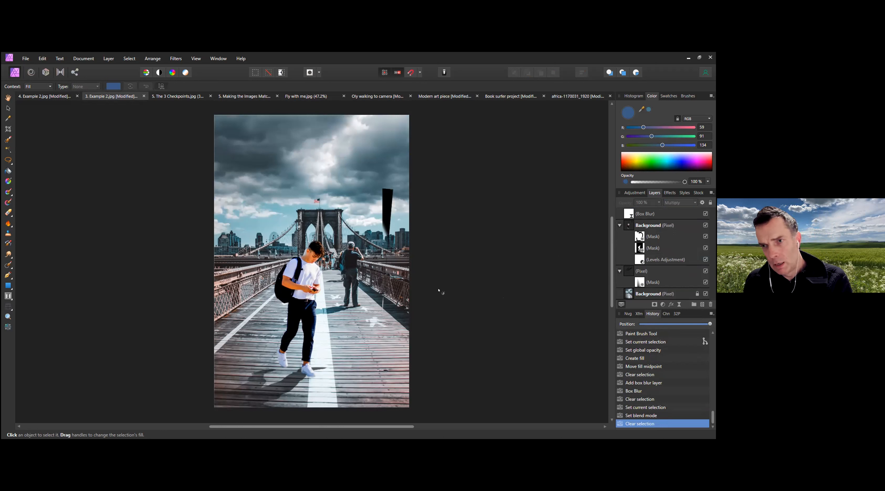
{"action": "left_click", "coordinate": [629, 226]}
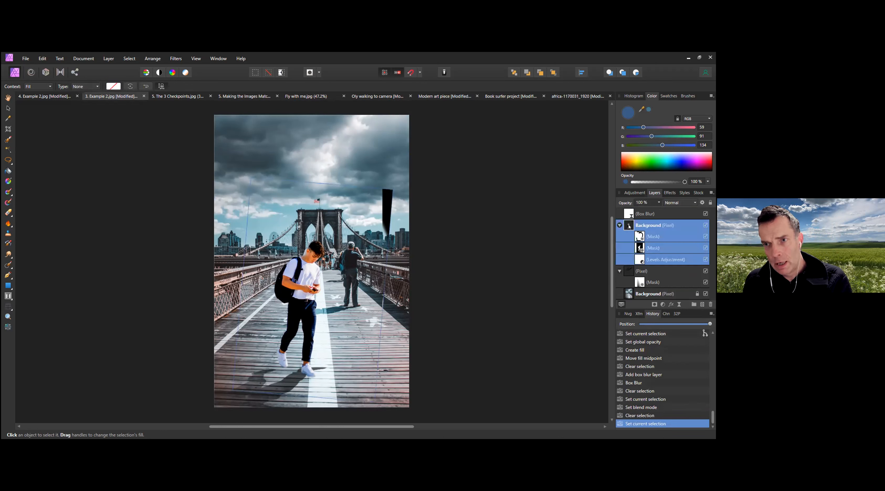
{"action": "left_click", "coordinate": [661, 304]}
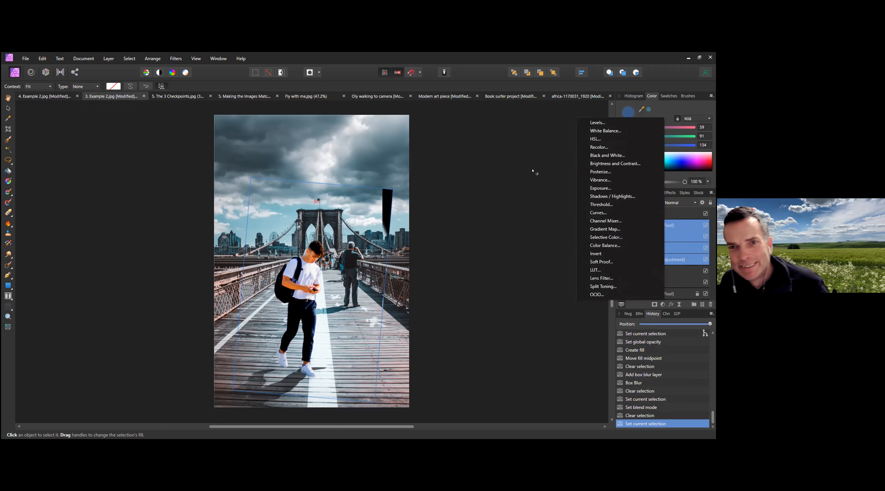
{"action": "left_click", "coordinate": [519, 181]}
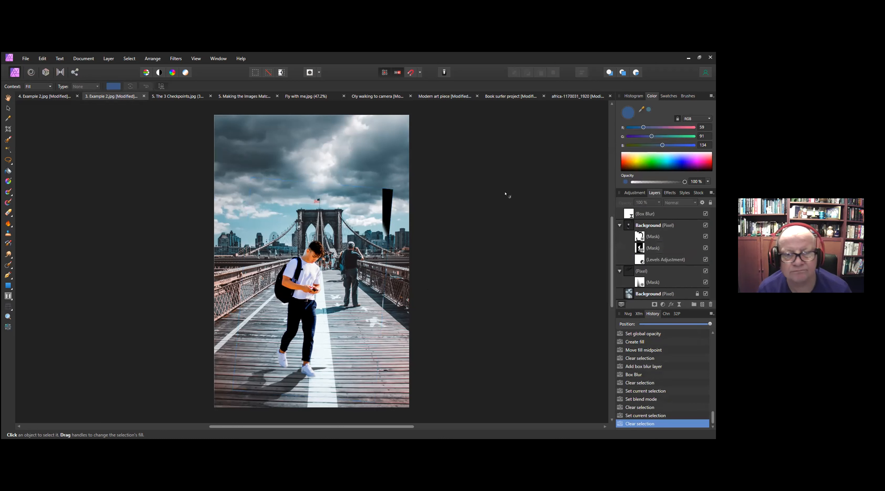